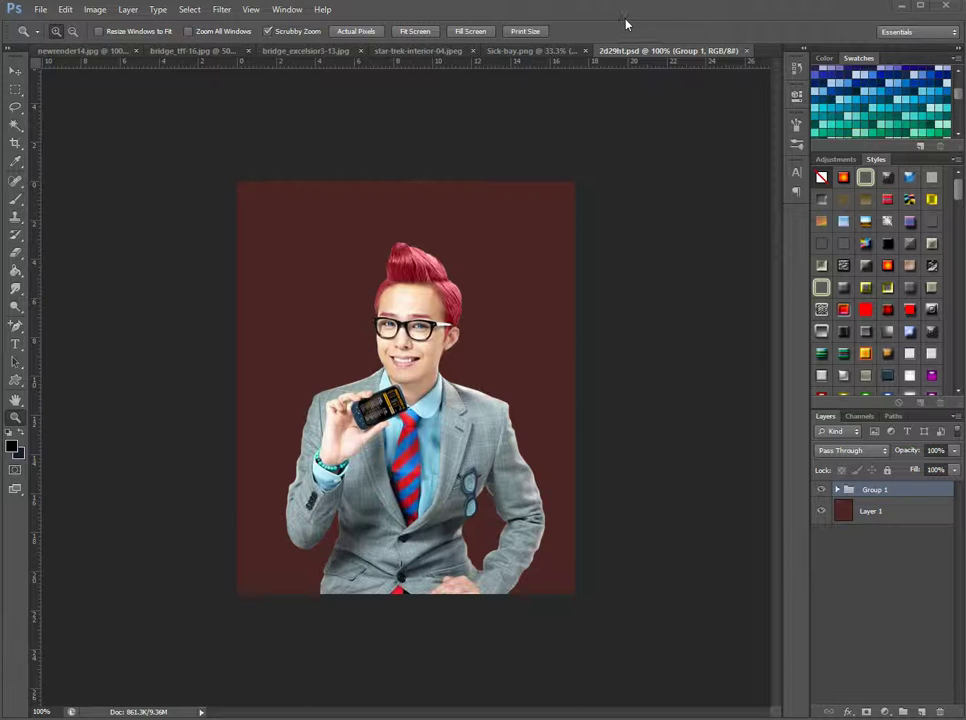
Look through the open spaceship interior images and return to the 2d29ht.psd portrait
click(103, 55)
click(240, 53)
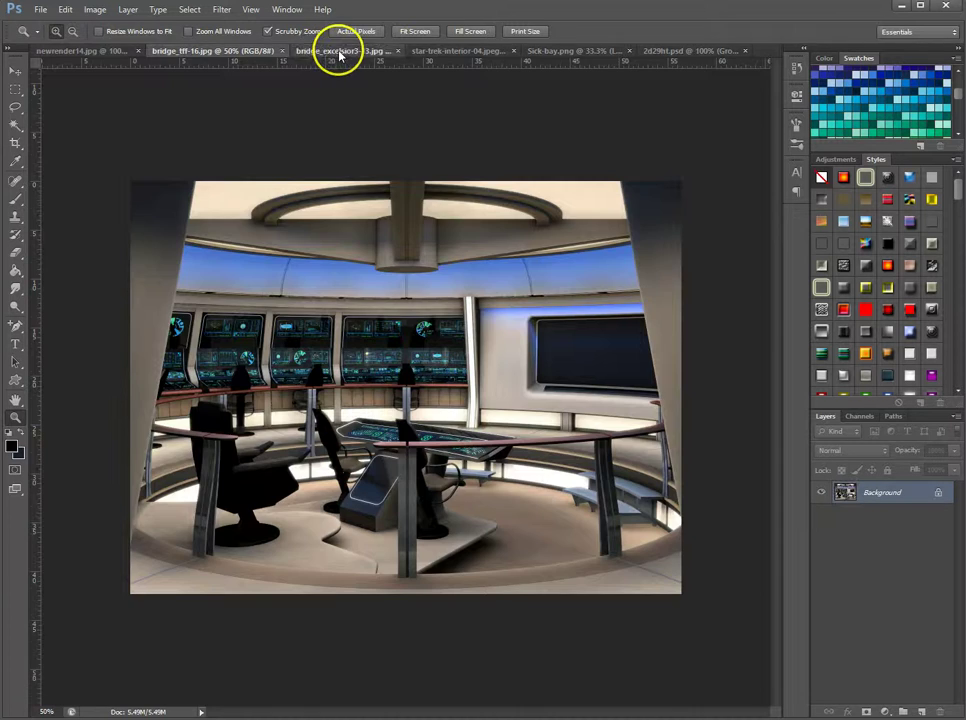
click(338, 53)
click(451, 52)
click(555, 52)
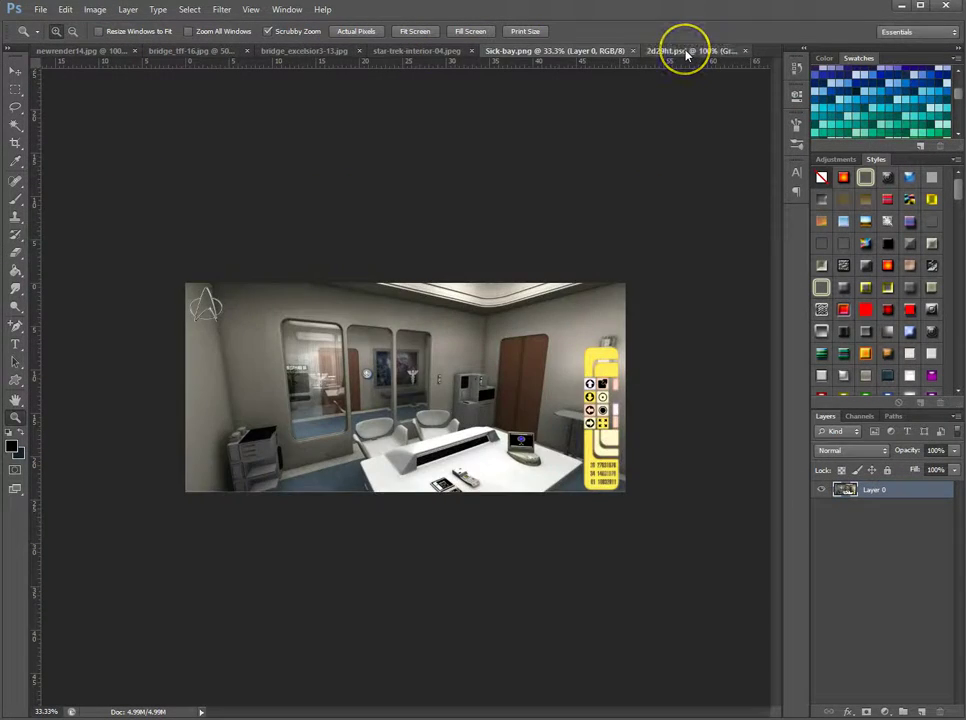
click(686, 52)
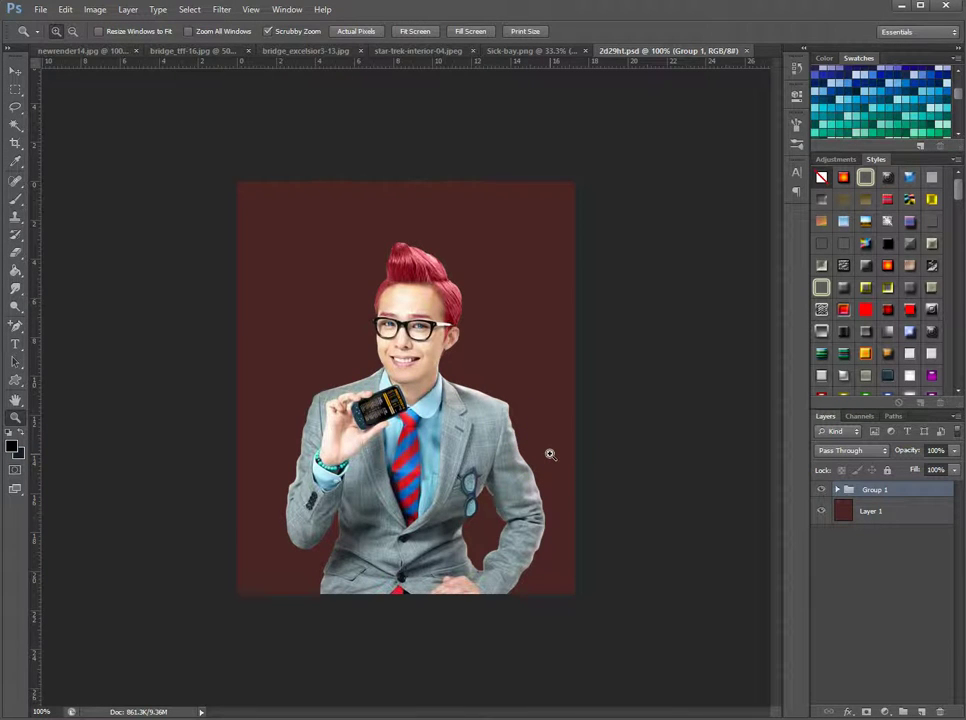
Check the layers inside Group 1, collapse it, and rename the group with the pictured man's first name
click(837, 491)
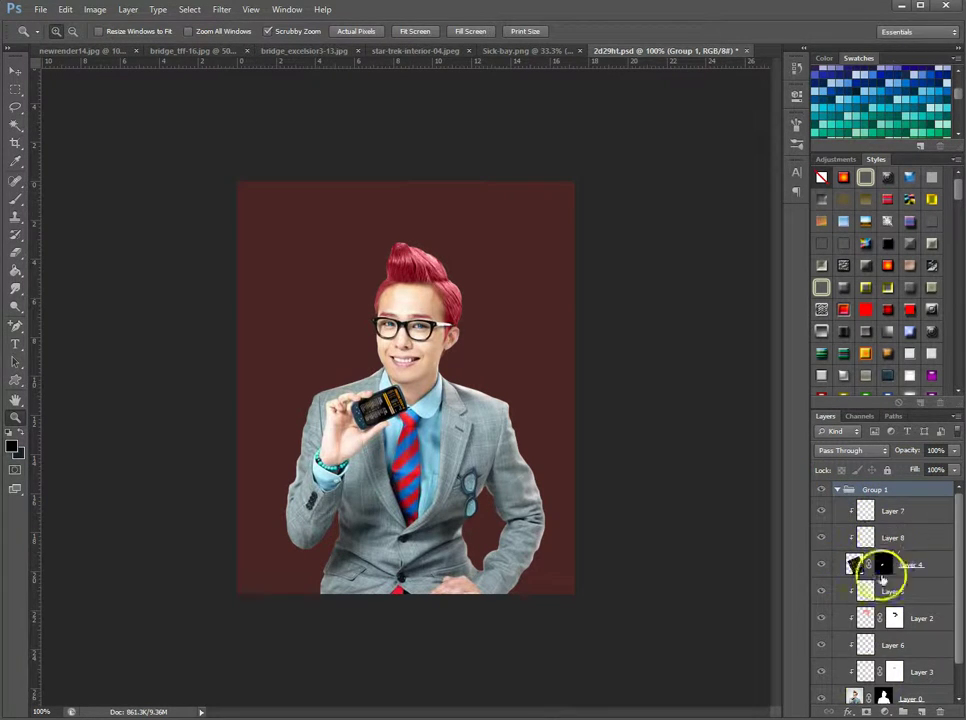
click(837, 491)
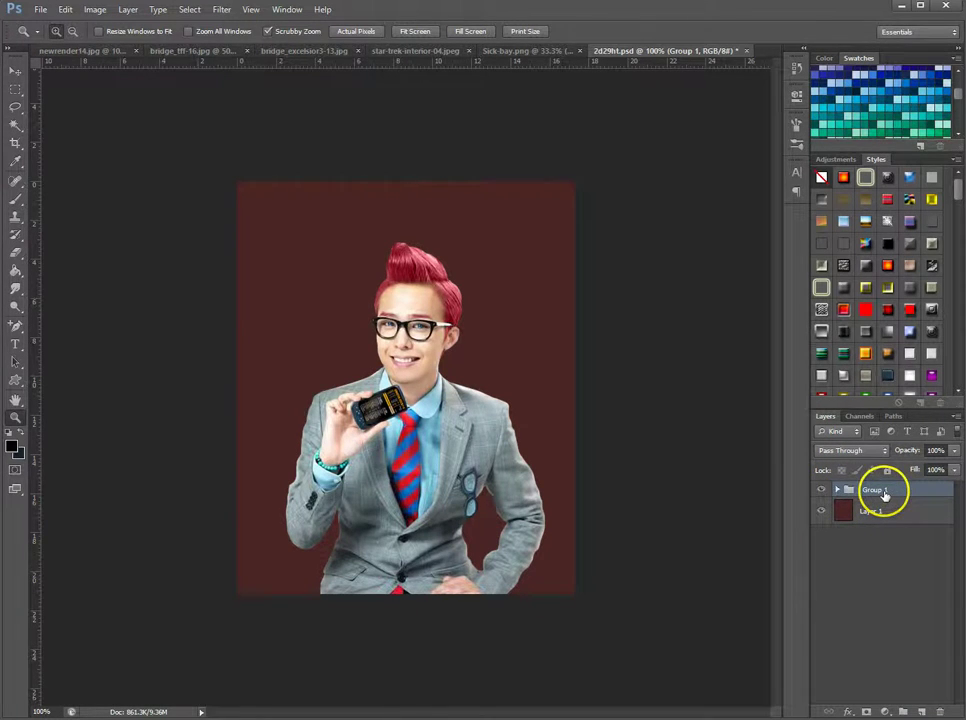
double_click(879, 490)
text(Georgio)
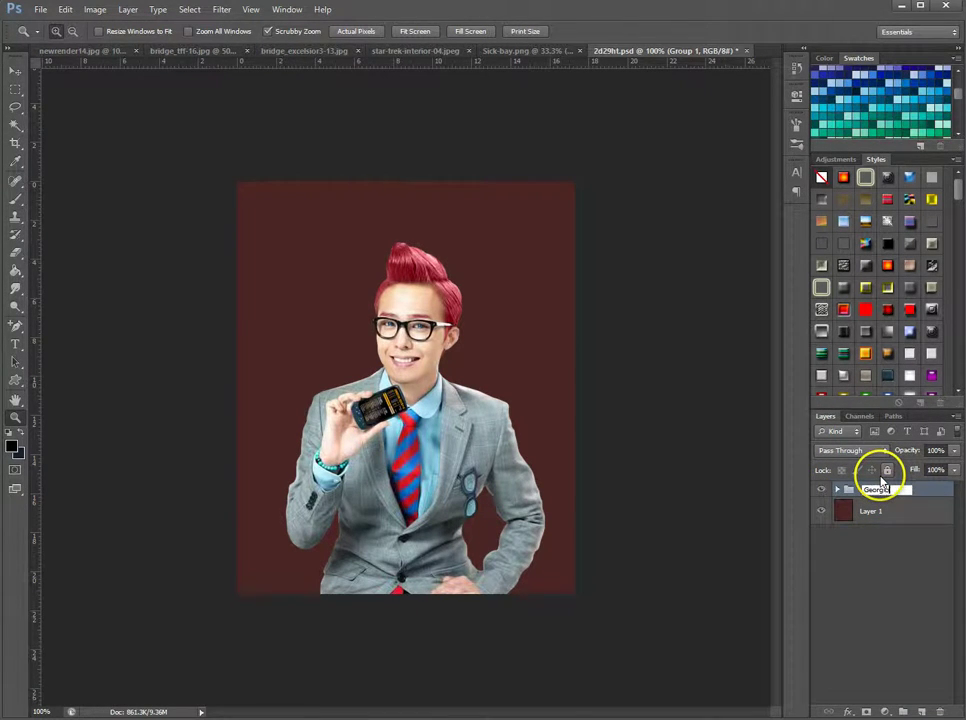
key(Return)
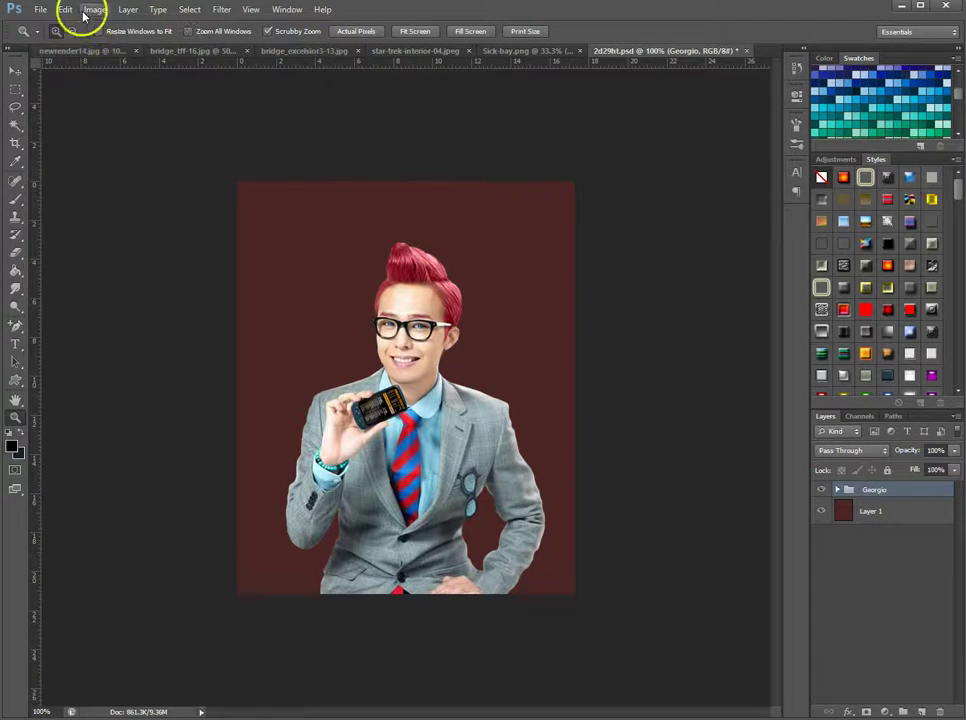
Duplicate the corridor background from newrender14.jpg into 2d29ht.psd and close the source image
click(85, 50)
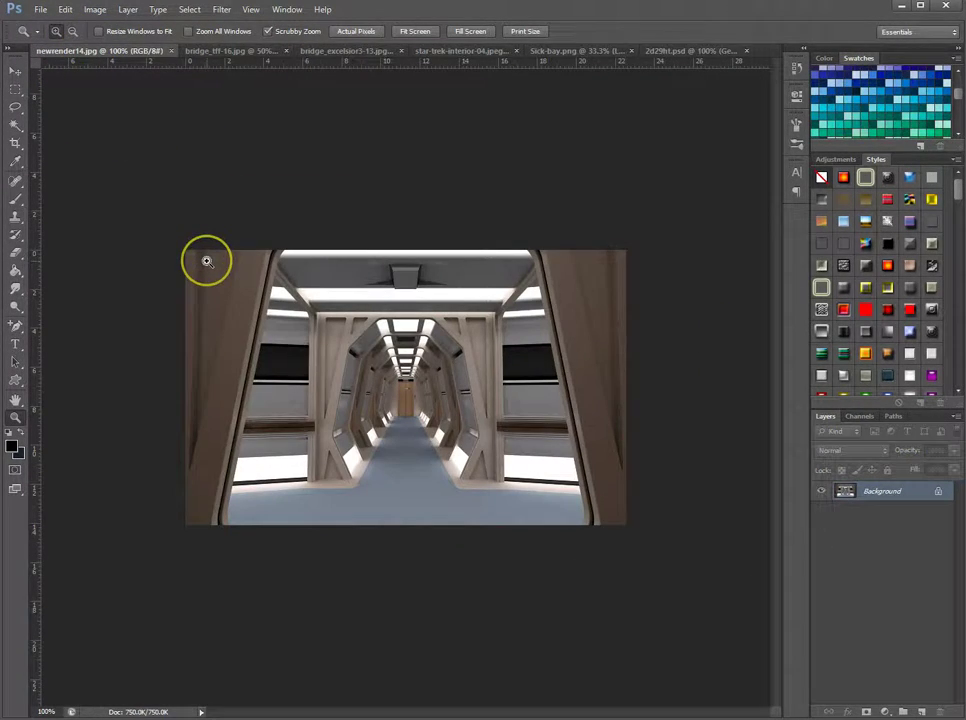
right_click(880, 491)
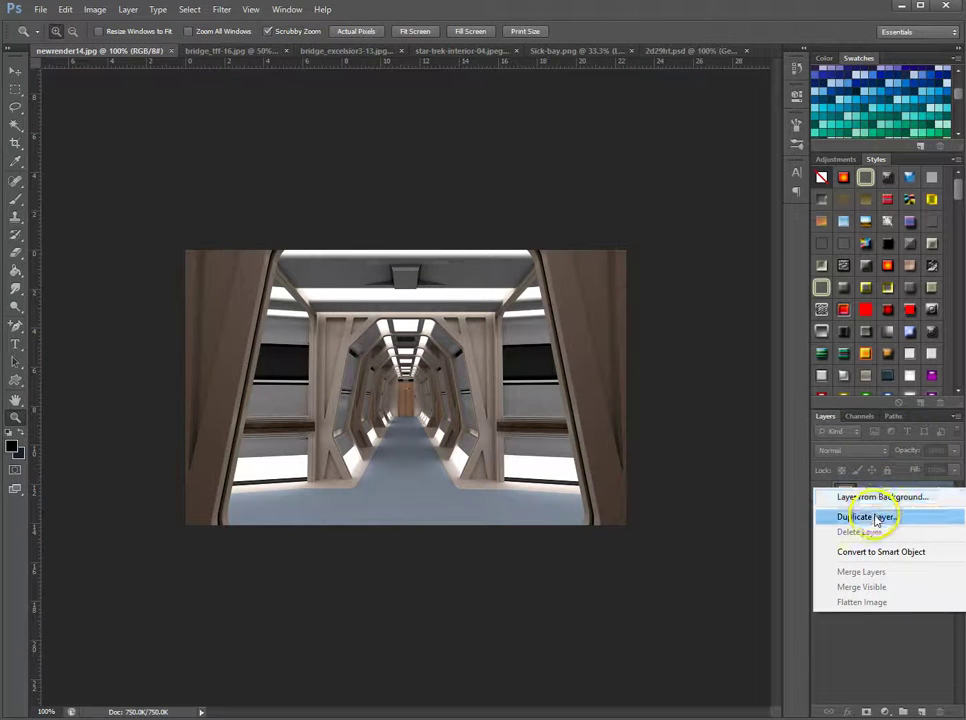
click(868, 516)
click(265, 255)
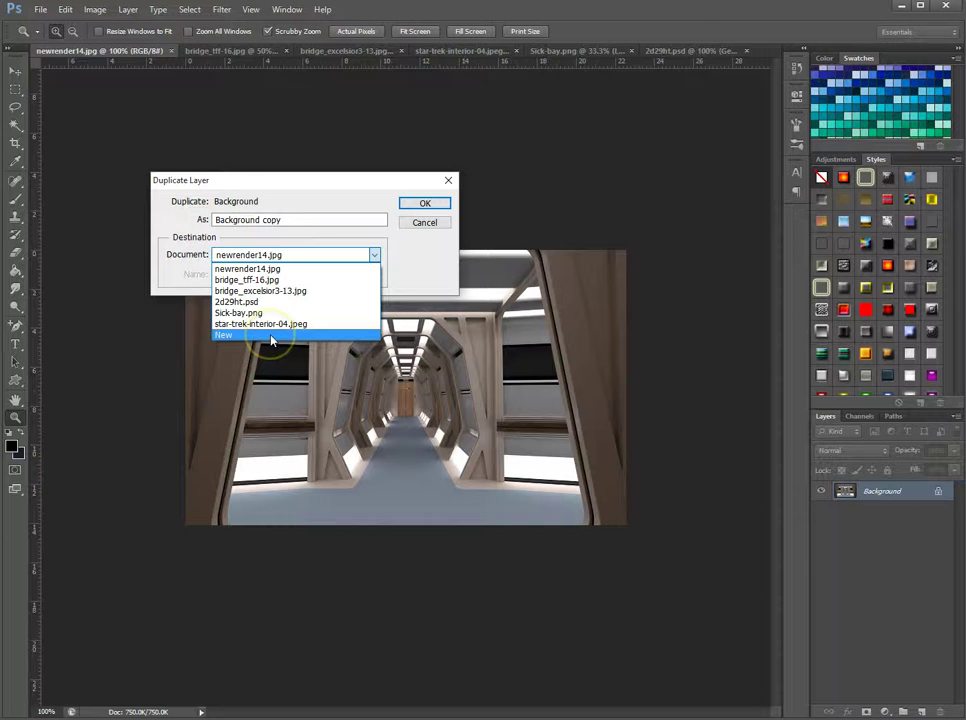
click(278, 302)
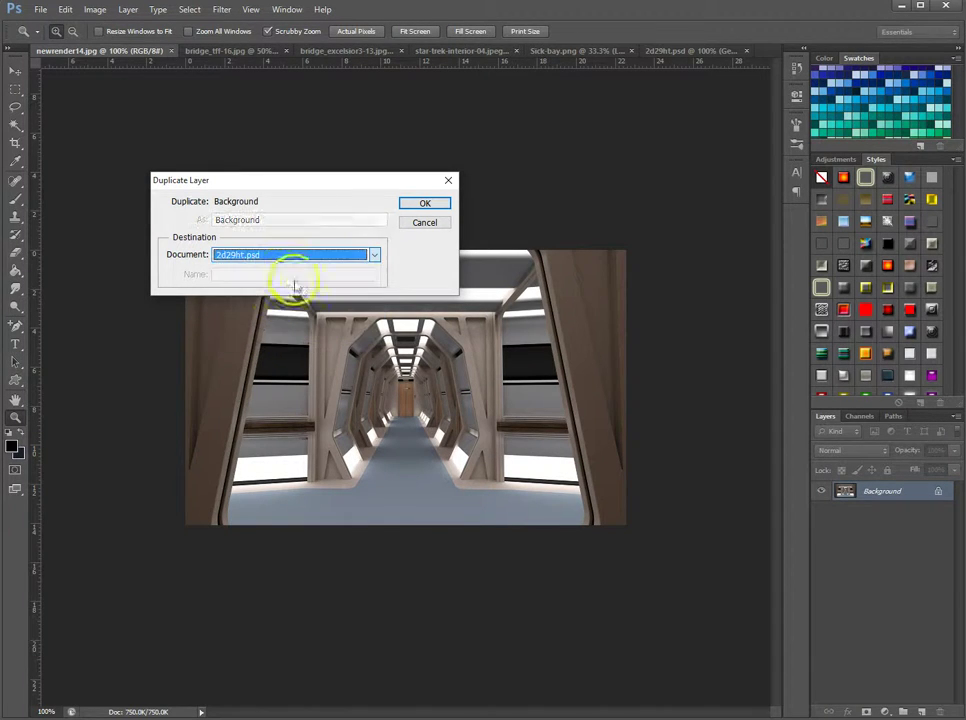
click(425, 207)
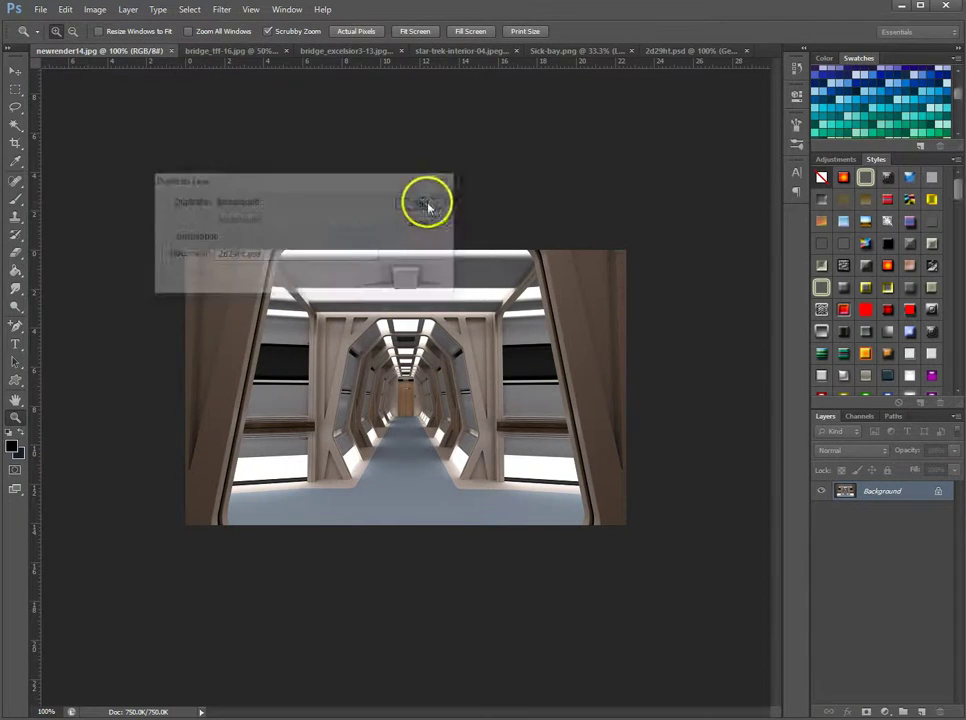
click(170, 51)
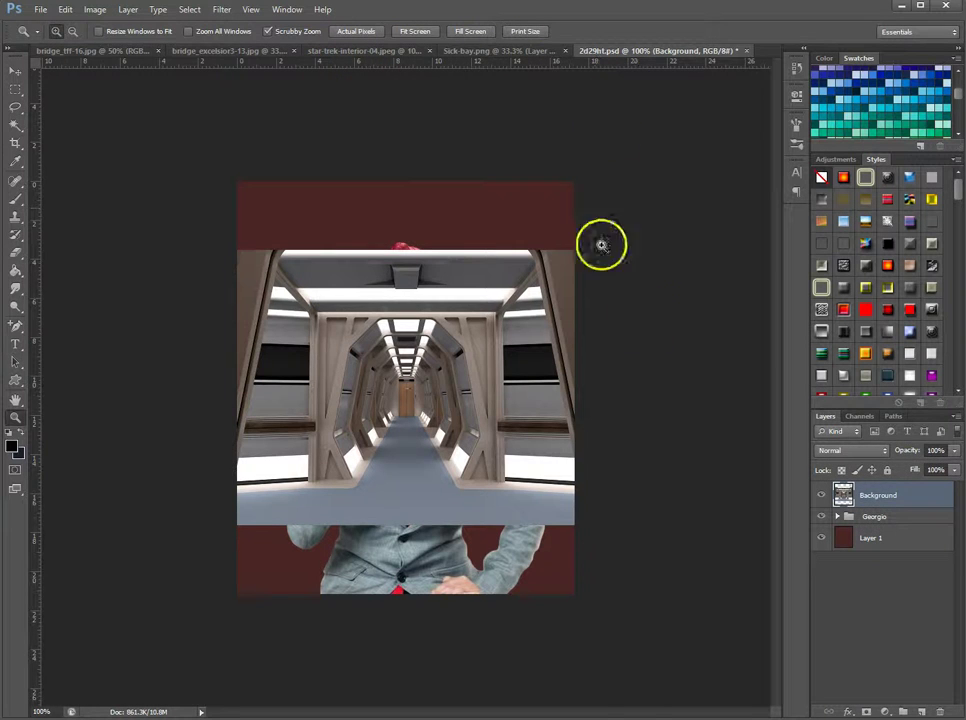
Place the corridor layer directly beneath the man's group and shift it slightly down
drag(921, 492, 918, 522)
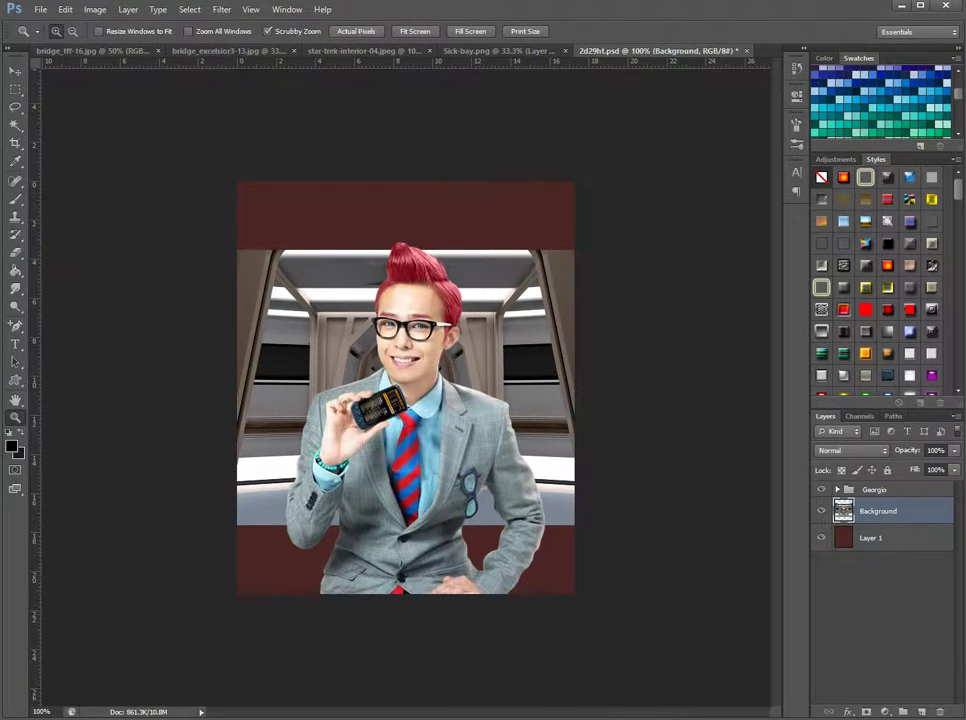
click(15, 71)
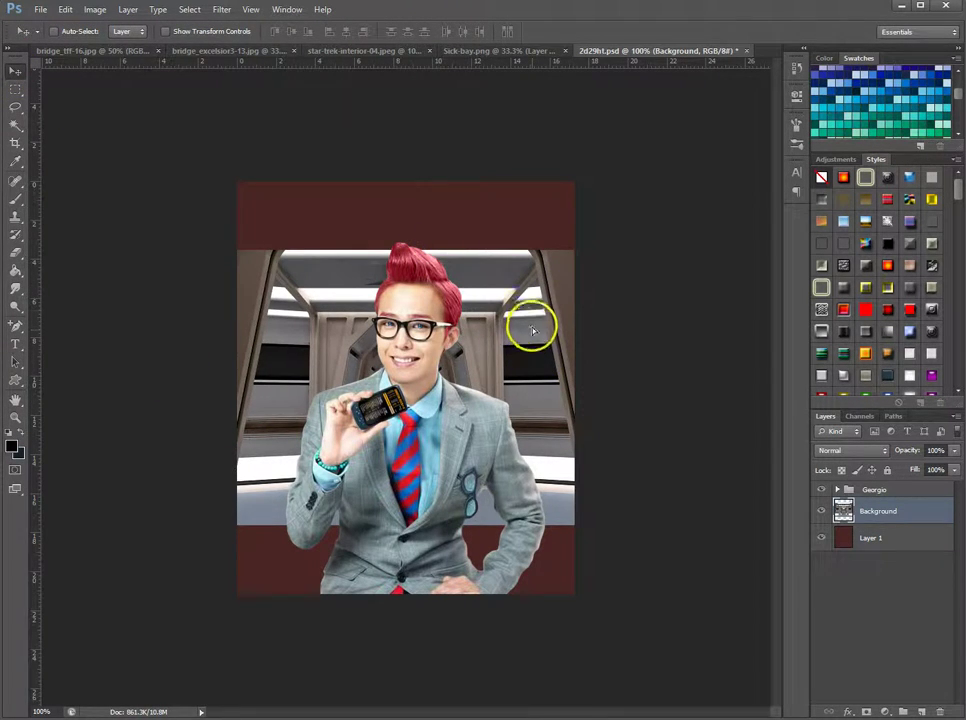
drag(532, 330, 538, 357)
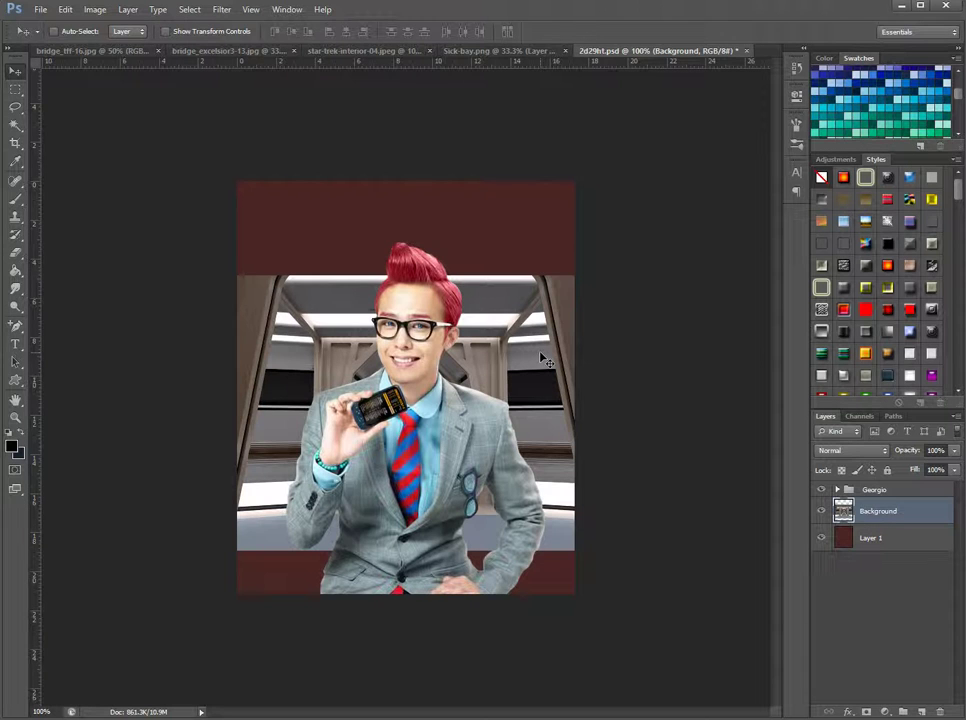
Scale the corridor layer up proportionally to about 156% and move it up to fill the canvas behind the man
key(ctrl+t)
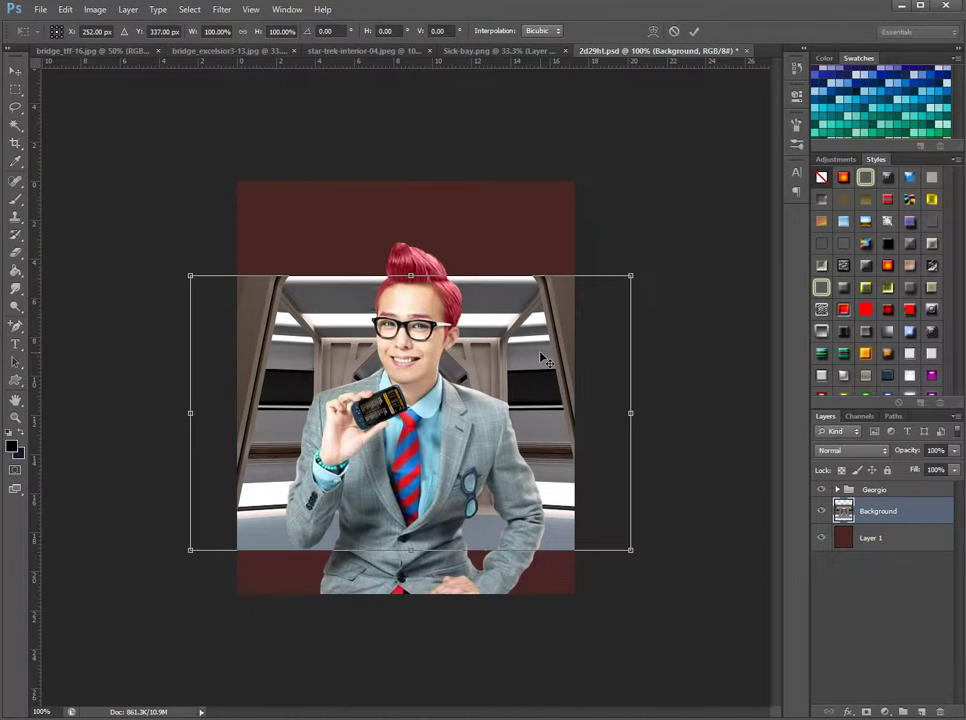
click(630, 274)
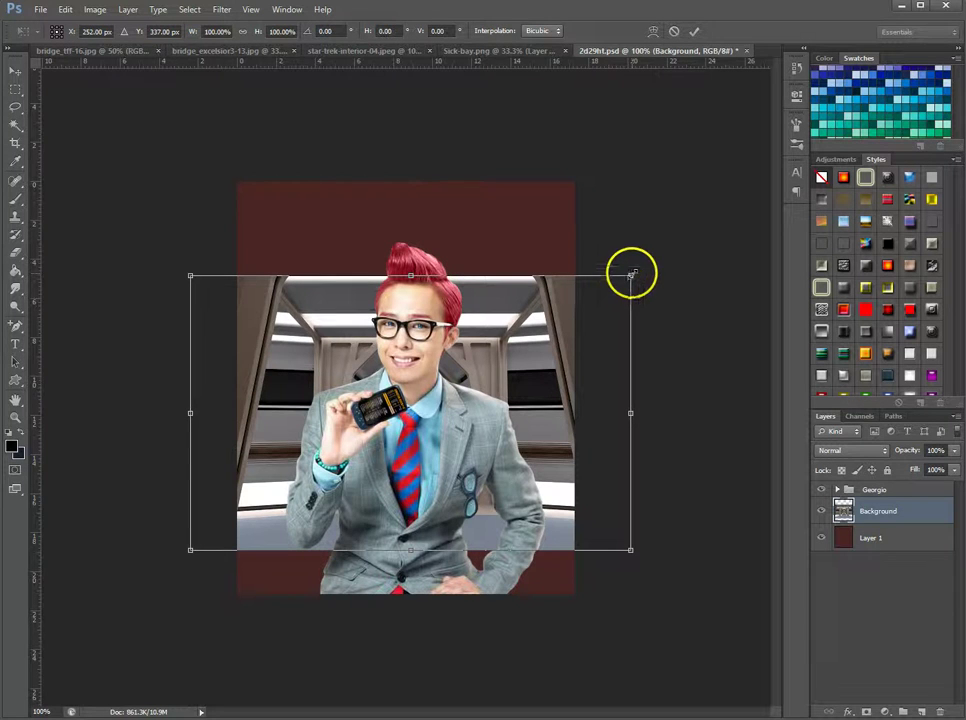
drag(630, 274, 752, 199)
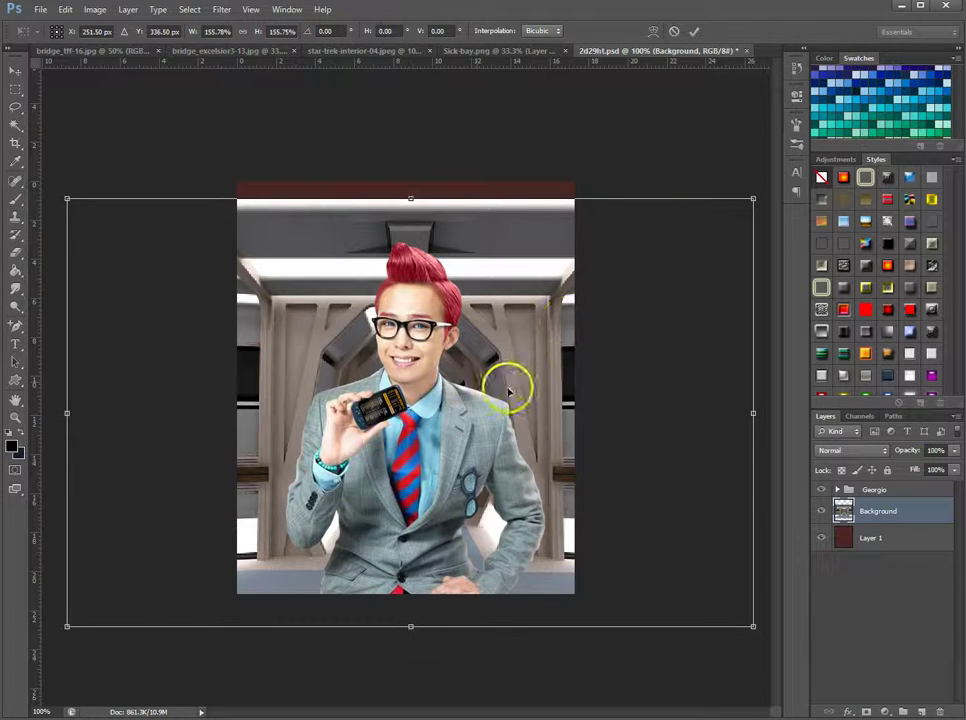
drag(510, 388, 514, 342)
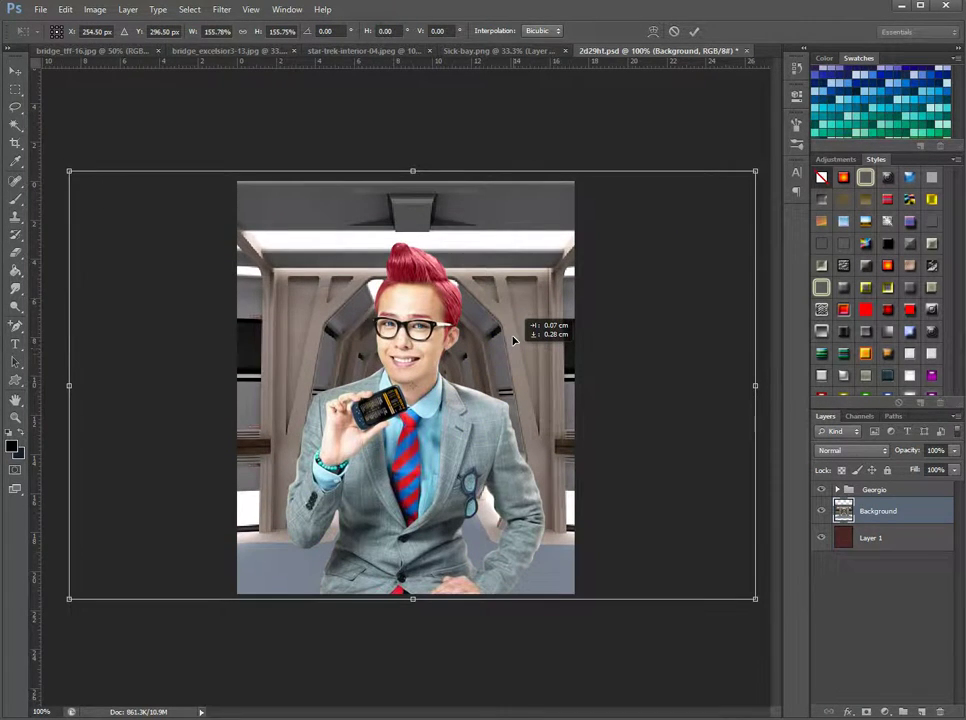
click(695, 33)
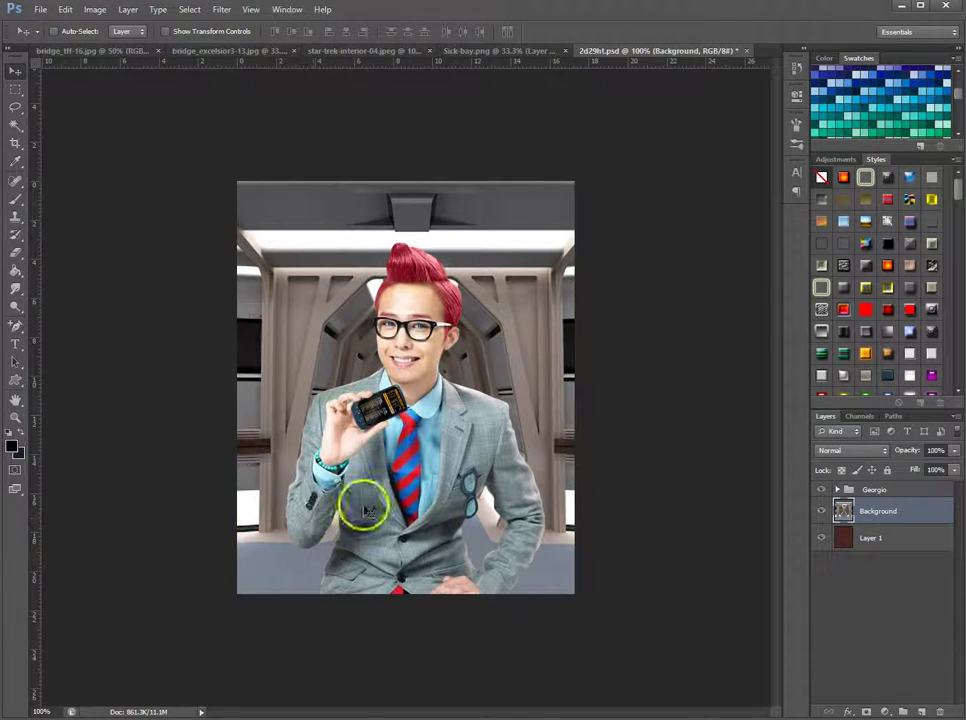
Try the corridor shifted left behind the man, and delete the corridor layer
click(522, 318)
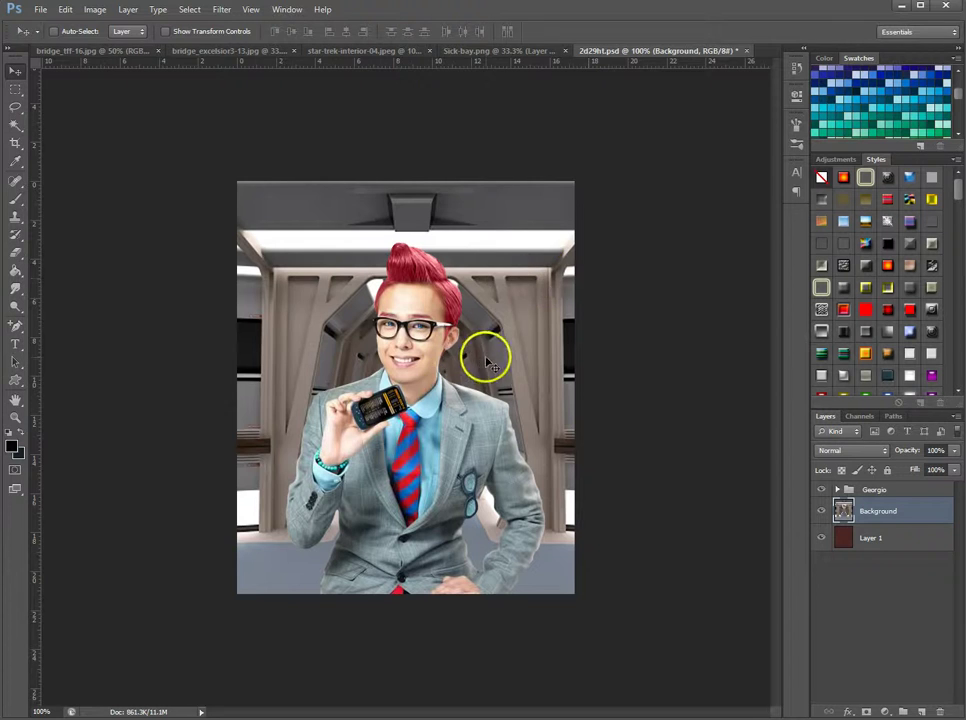
drag(510, 331, 438, 378)
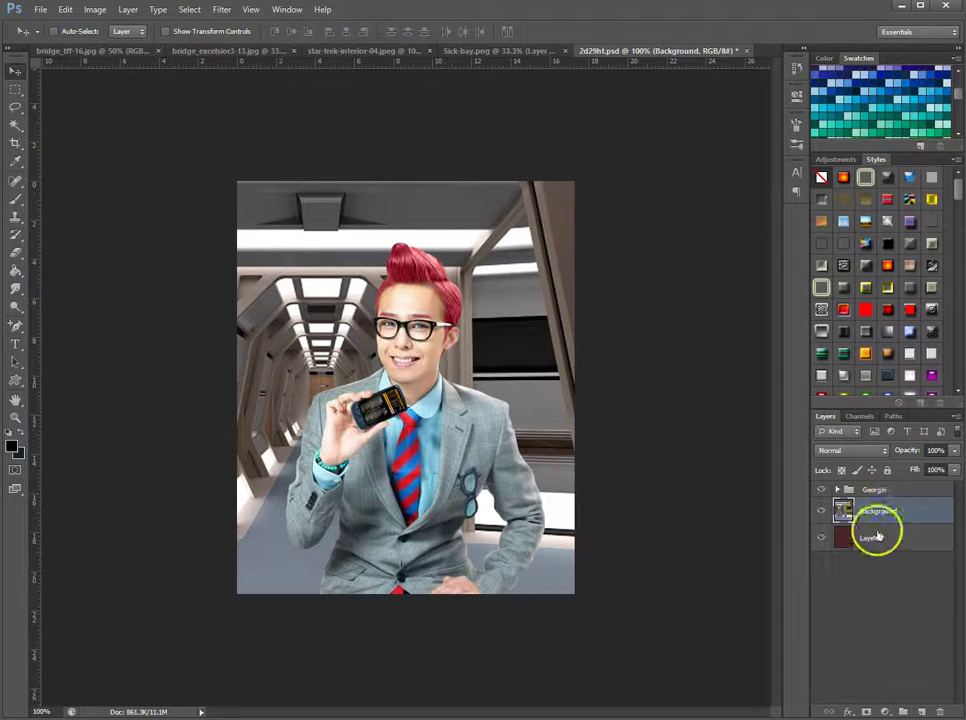
click(940, 712)
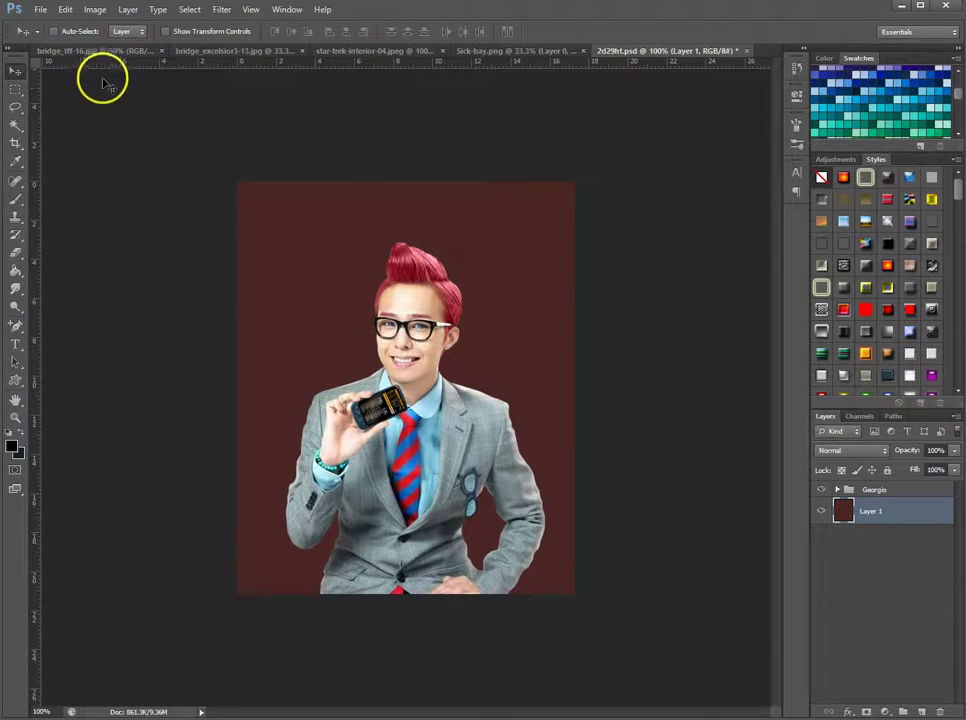
Duplicate the bridge background from bridge_tff-16.jpg into 2d29ht.psd and close the source image
click(112, 50)
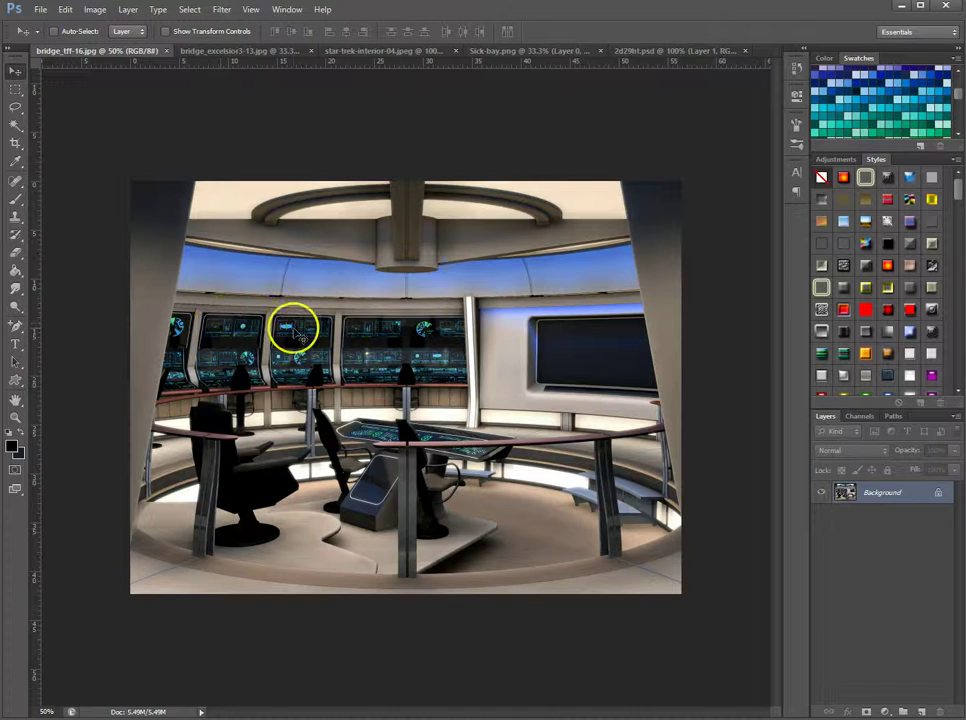
right_click(890, 505)
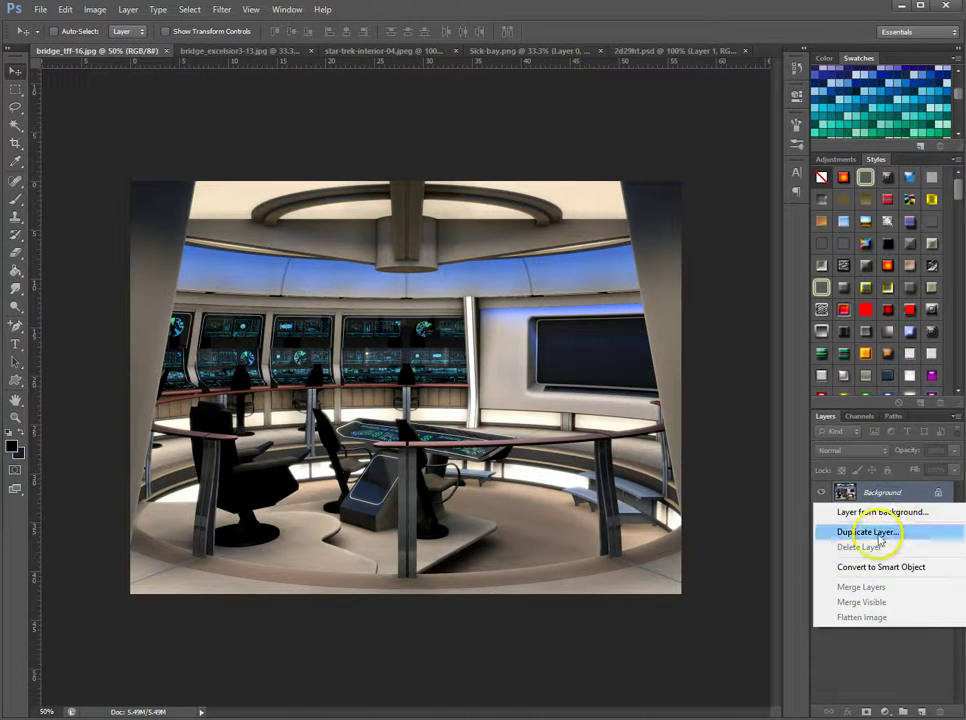
click(828, 535)
click(291, 257)
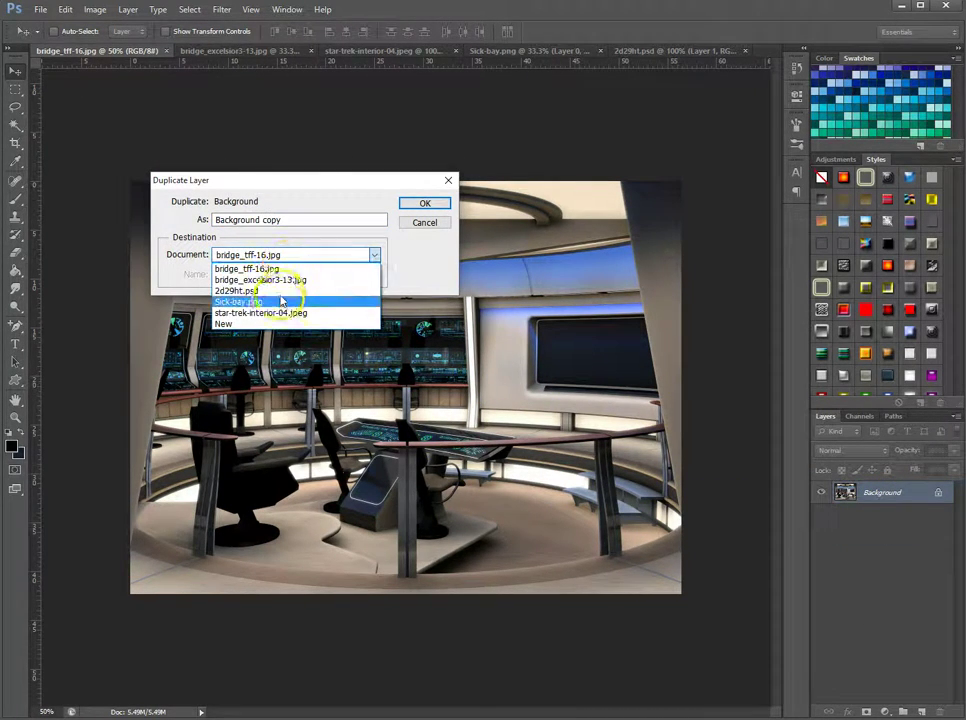
click(276, 290)
click(422, 204)
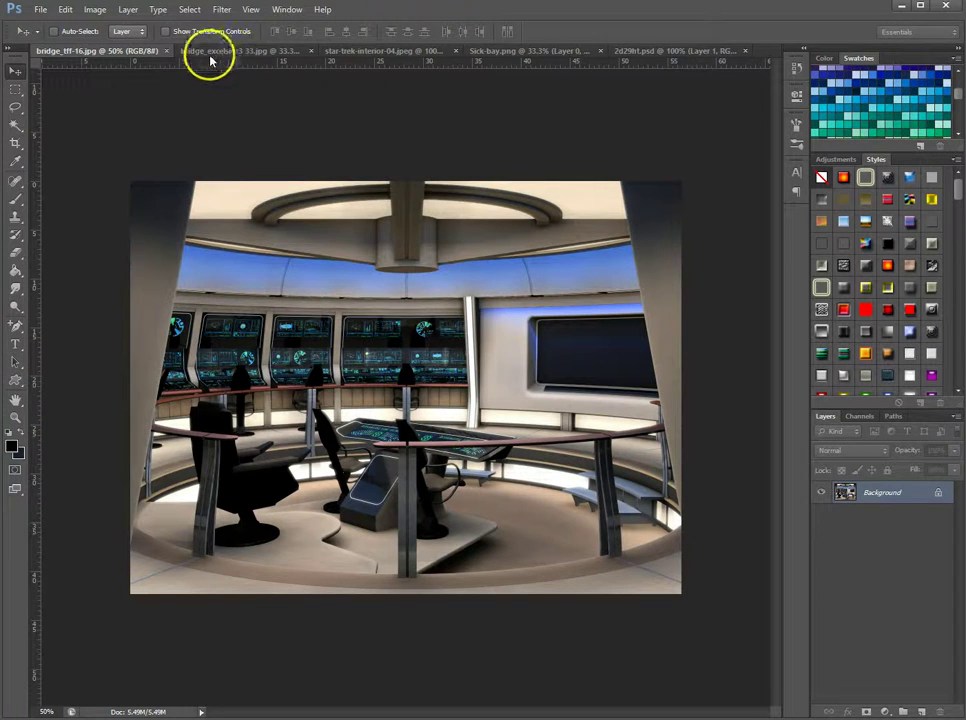
click(166, 51)
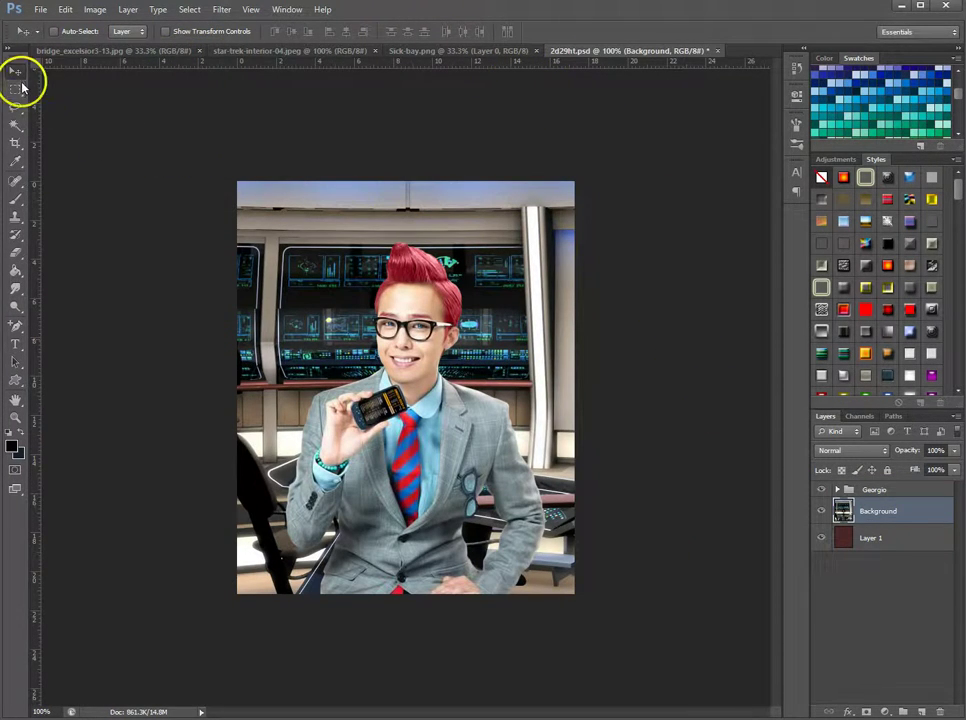
Try the bridge layer repositioned with its large viewscreen behind the man, and delete the bridge layer
drag(437, 497, 447, 446)
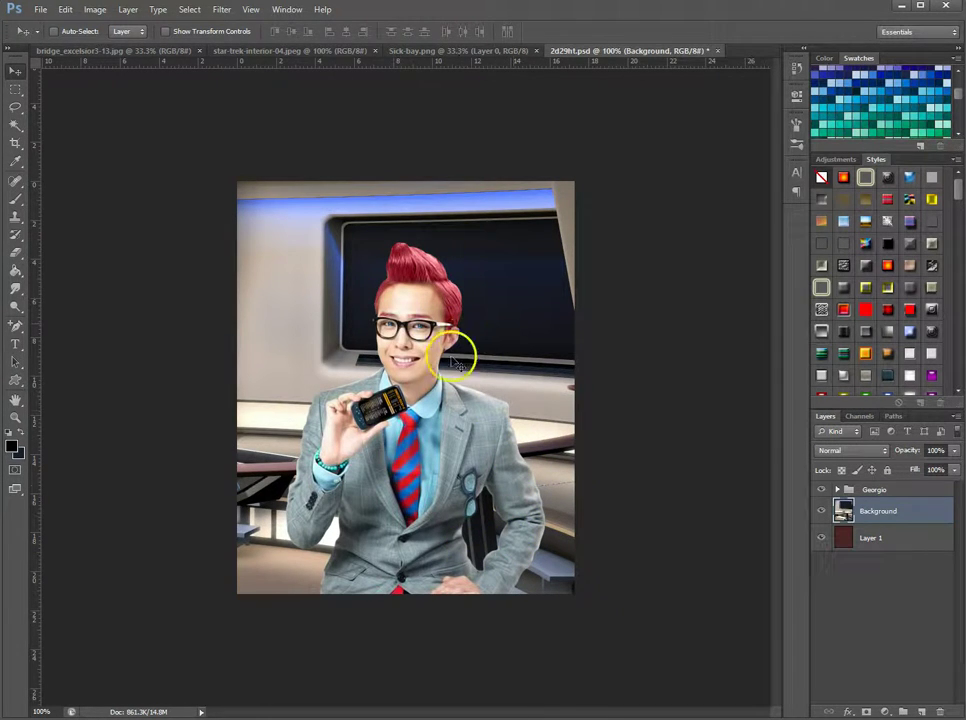
click(939, 711)
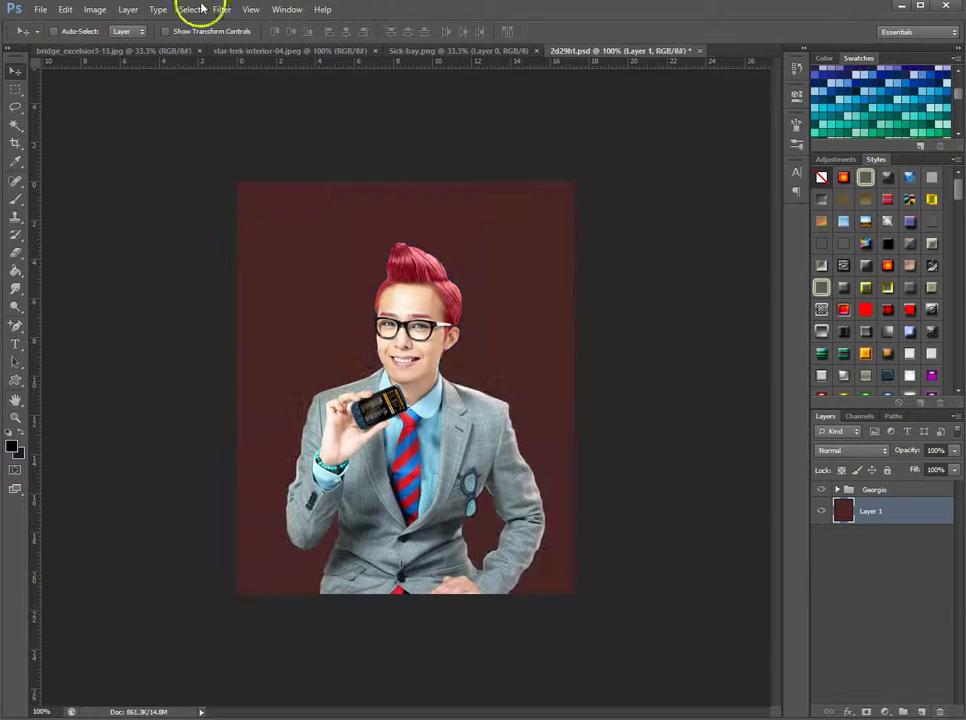
Duplicate the blue-lit room background from star-trek-interior-04.jpeg into 2d29ht.psd and close the source image
click(149, 52)
click(272, 52)
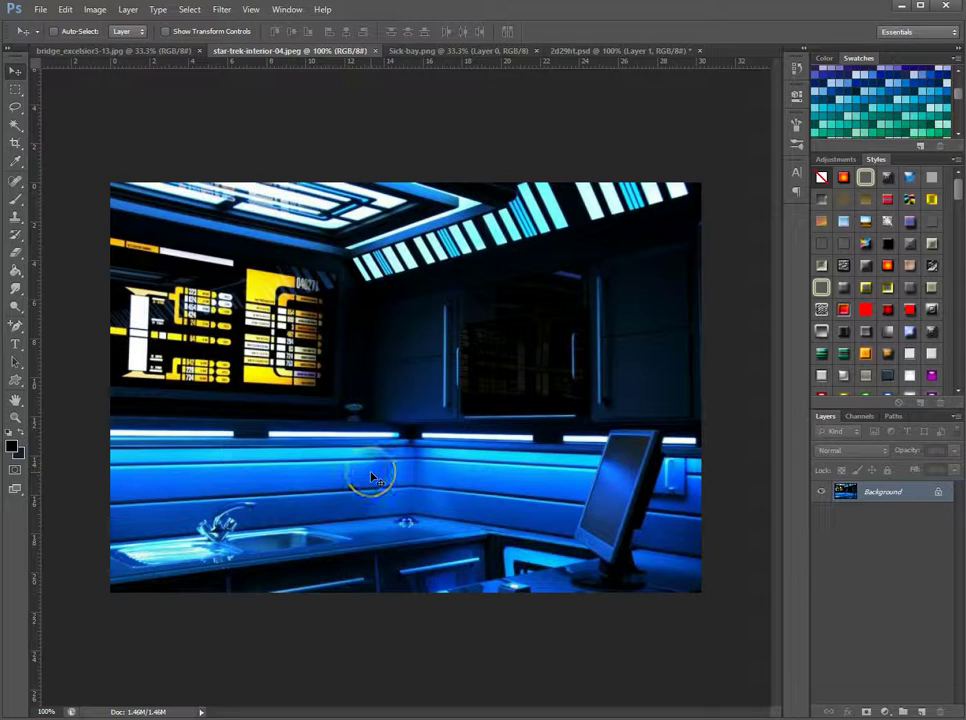
right_click(877, 497)
click(868, 526)
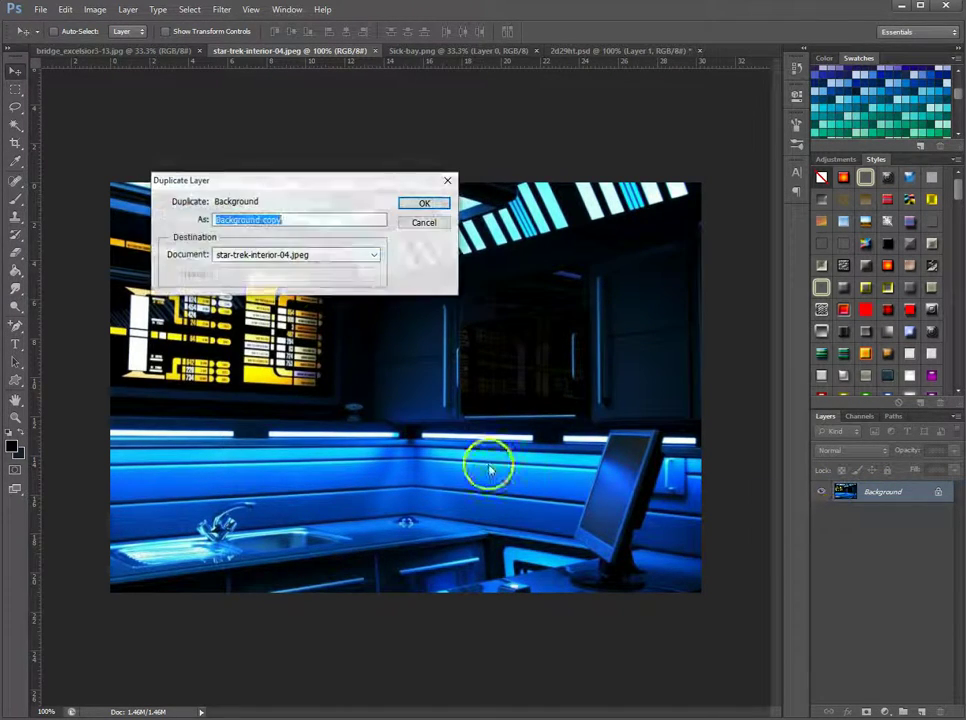
click(316, 257)
click(300, 280)
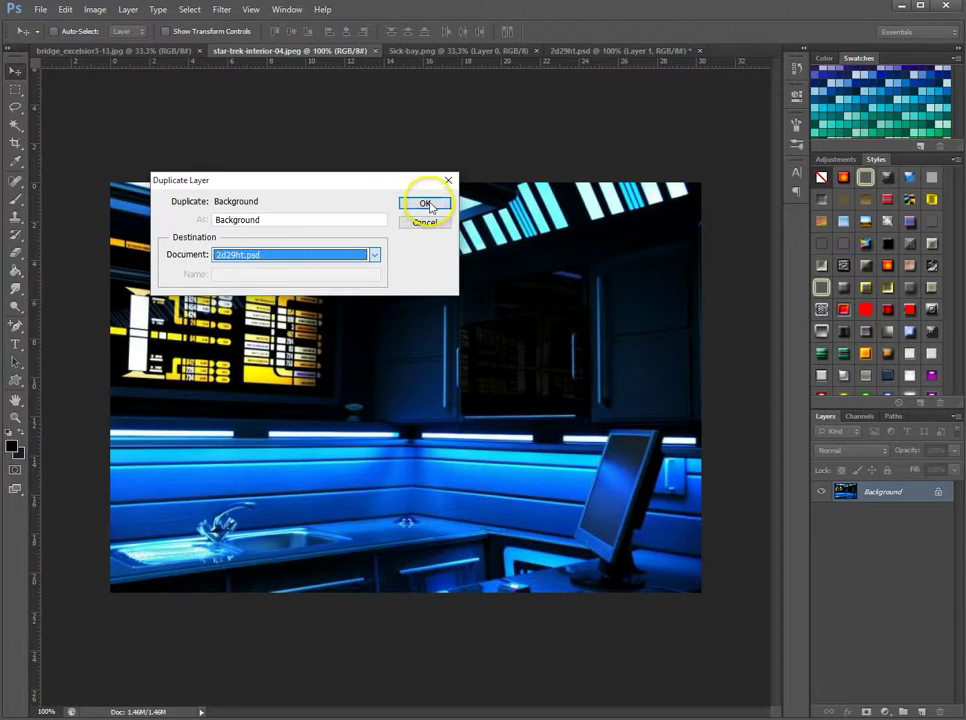
click(424, 204)
click(373, 50)
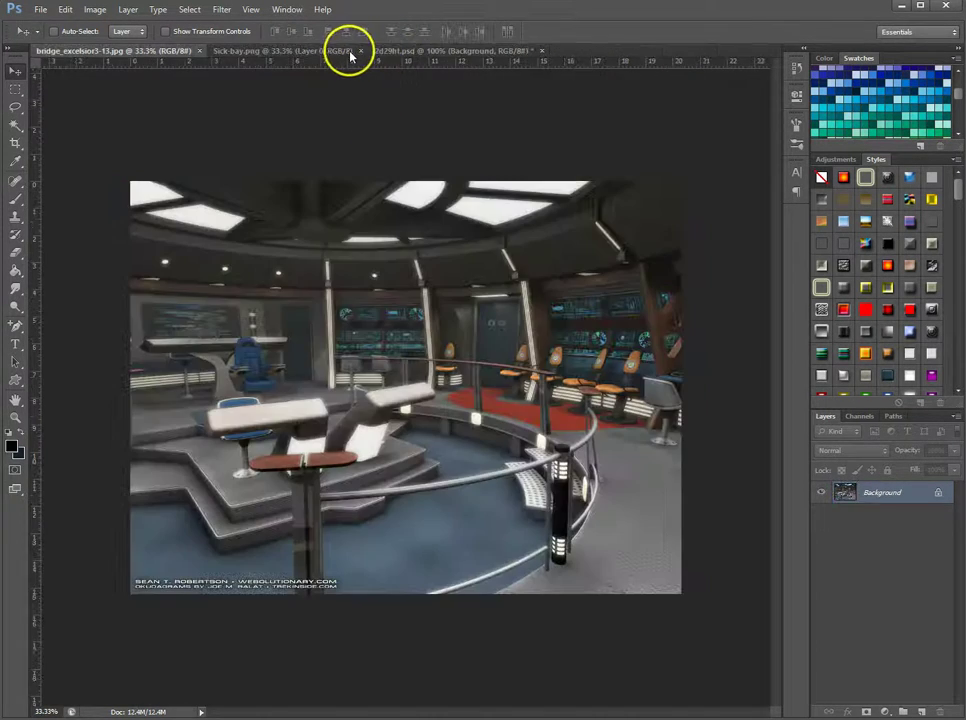
Try the blue-lit room layer repositioned so its yellow wall displays sit behind the man's head and shoulder
click(420, 50)
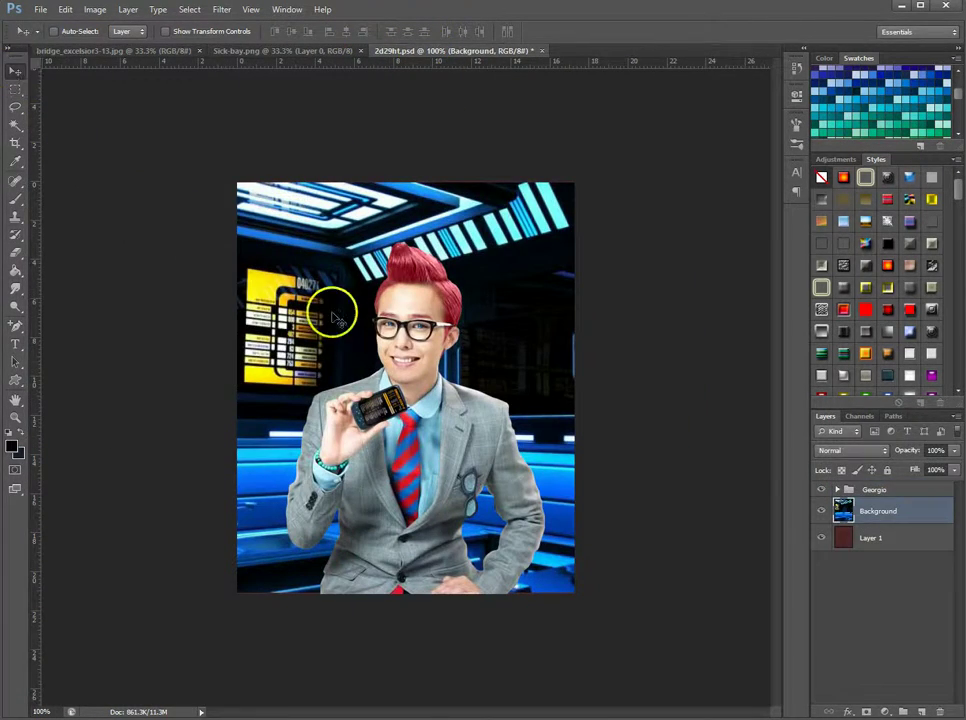
drag(431, 425, 215, 424)
drag(272, 411, 478, 410)
drag(340, 579, 290, 566)
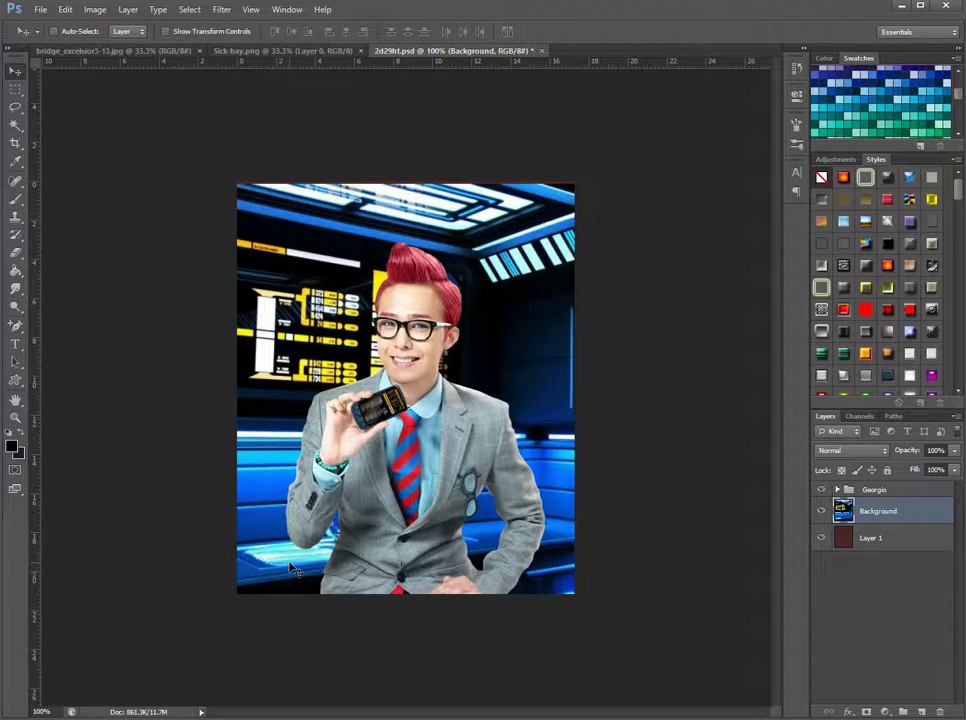
Hide the Georgio group, add an empty layer above Background, and set up a soft 37 px Clone Stamp brush
click(821, 490)
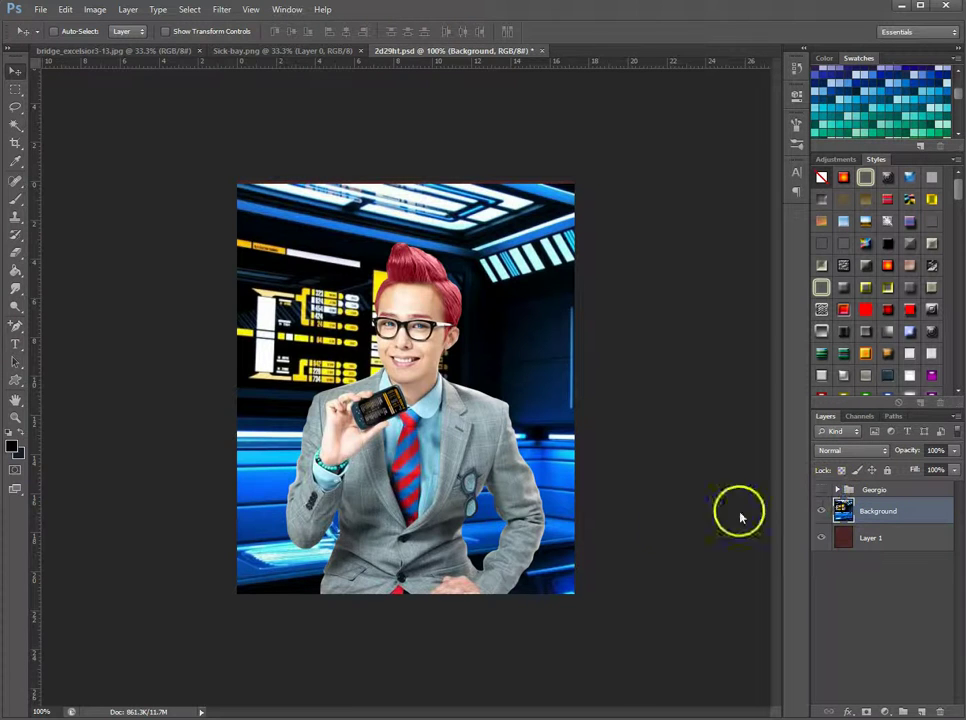
click(920, 712)
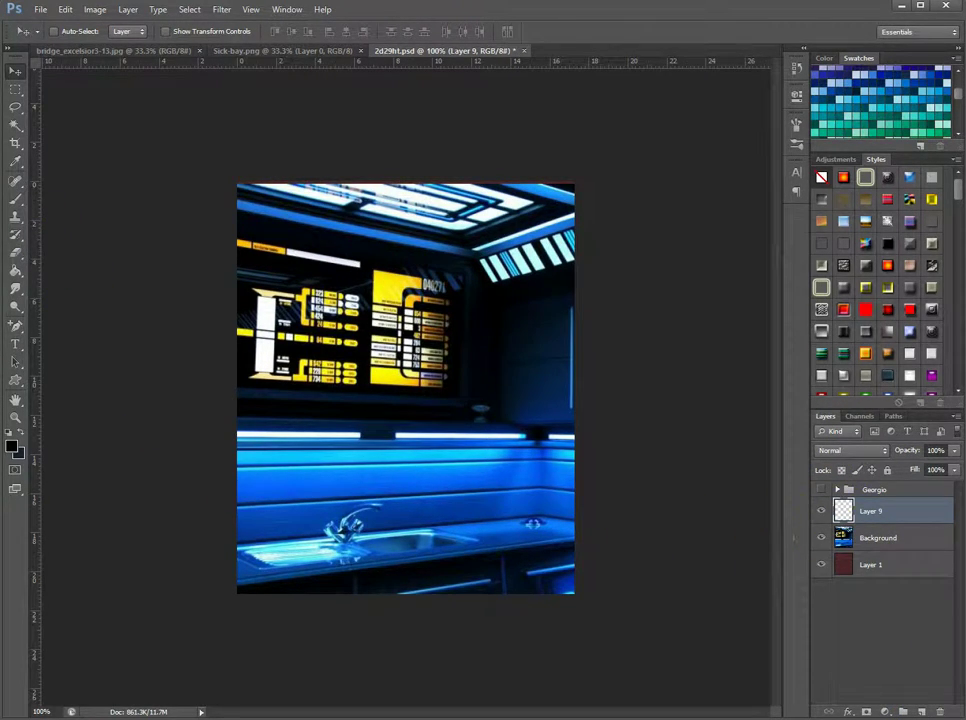
click(13, 216)
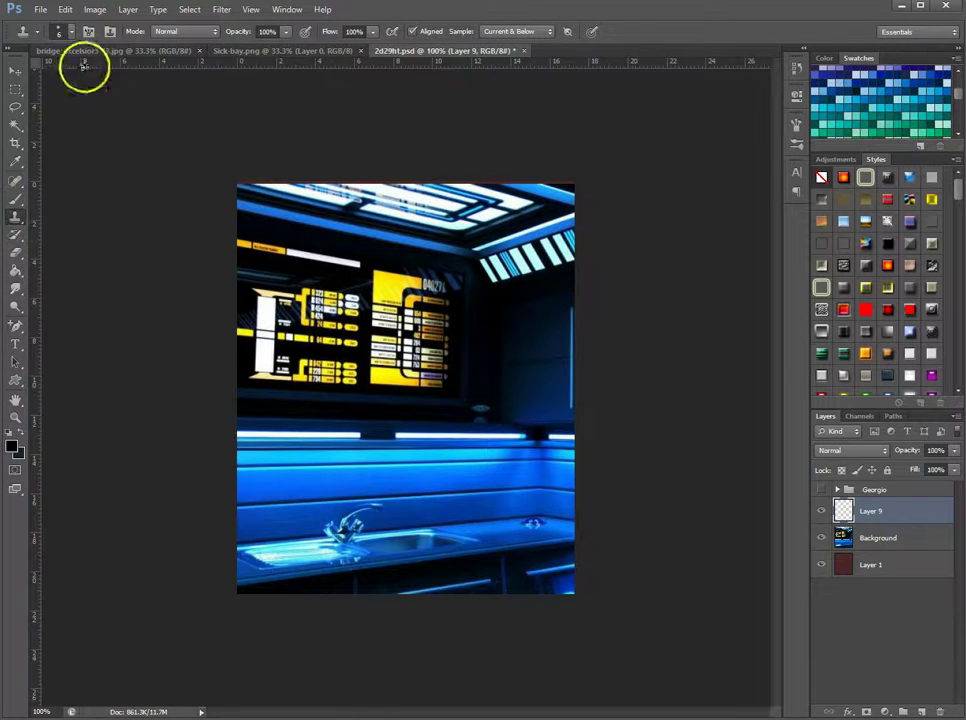
click(80, 31)
drag(60, 78, 86, 78)
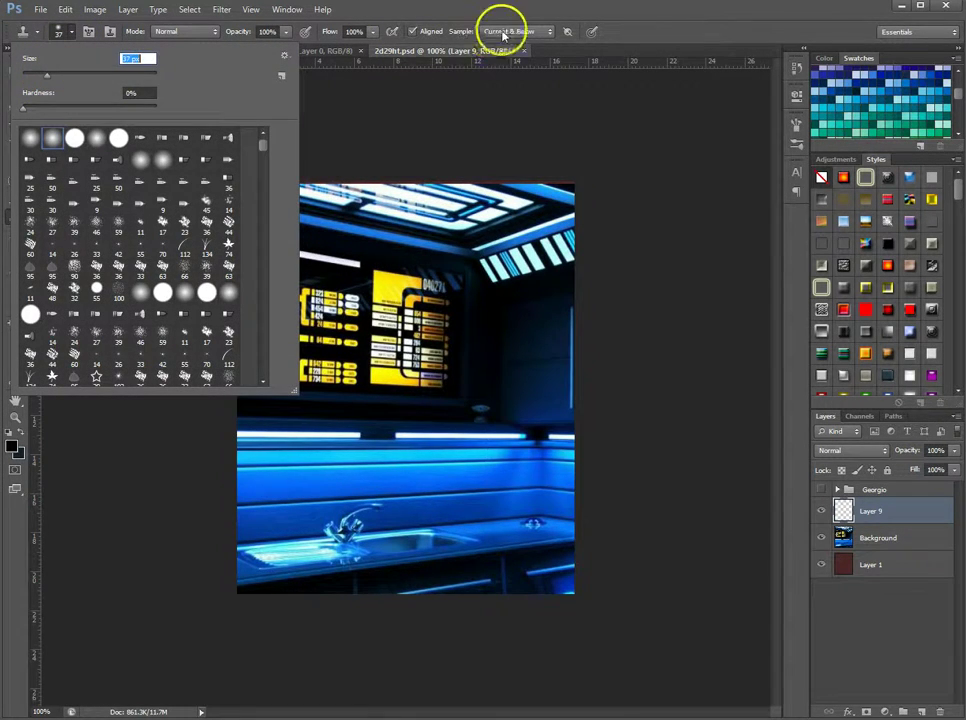
Clone the surrounding blue wall and counter over the faucet and sink on the new layer
click(465, 493)
drag(466, 494, 386, 500)
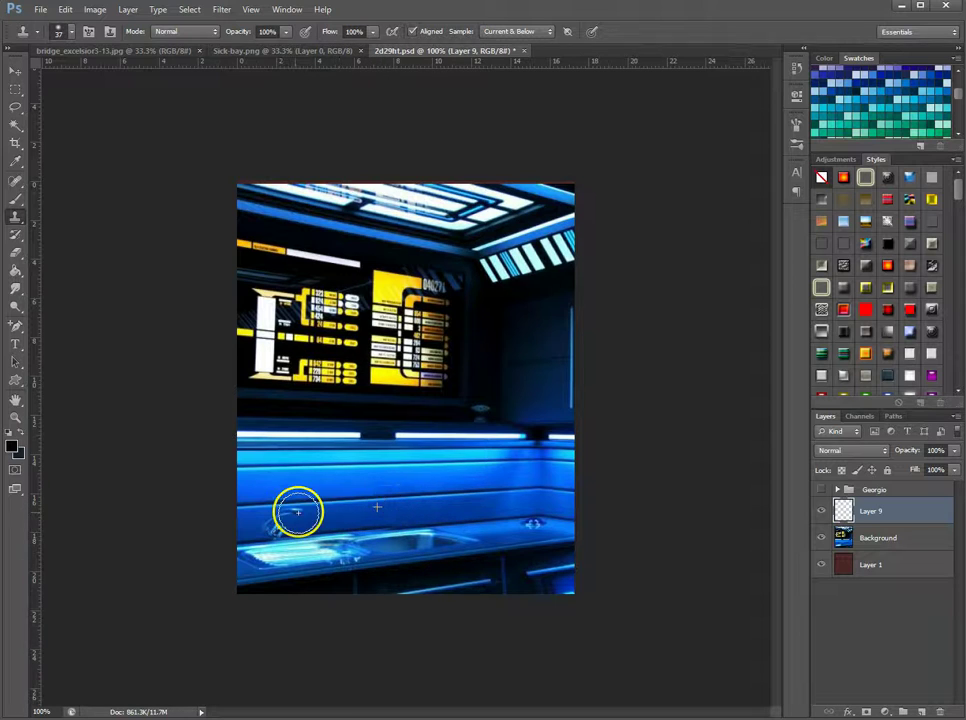
mouse_move(297, 512)
mouse_down()
mouse_move(338, 502)
mouse_move(302, 513)
mouse_up()
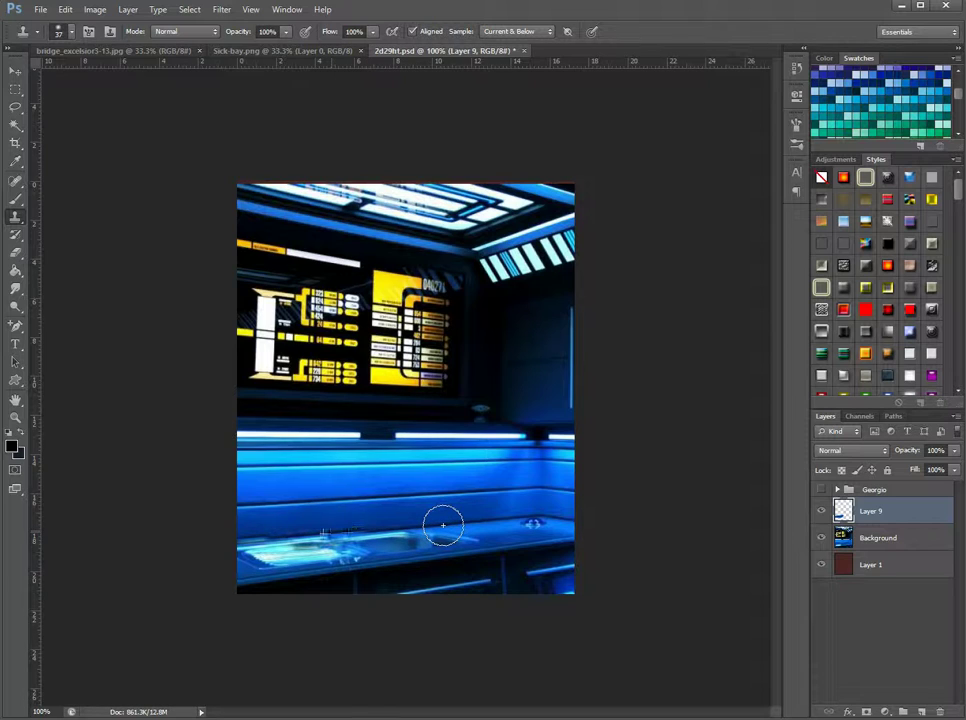
mouse_move(443, 524)
mouse_down()
mouse_move(250, 542)
mouse_move(300, 536)
mouse_move(244, 543)
mouse_move(346, 541)
mouse_move(255, 559)
mouse_move(367, 548)
mouse_move(260, 562)
mouse_move(450, 540)
mouse_move(383, 551)
mouse_move(427, 546)
mouse_move(388, 557)
mouse_move(263, 567)
mouse_move(252, 565)
mouse_move(303, 552)
mouse_move(229, 558)
mouse_move(315, 549)
mouse_move(223, 563)
mouse_move(310, 564)
mouse_move(480, 531)
mouse_move(289, 561)
mouse_up()
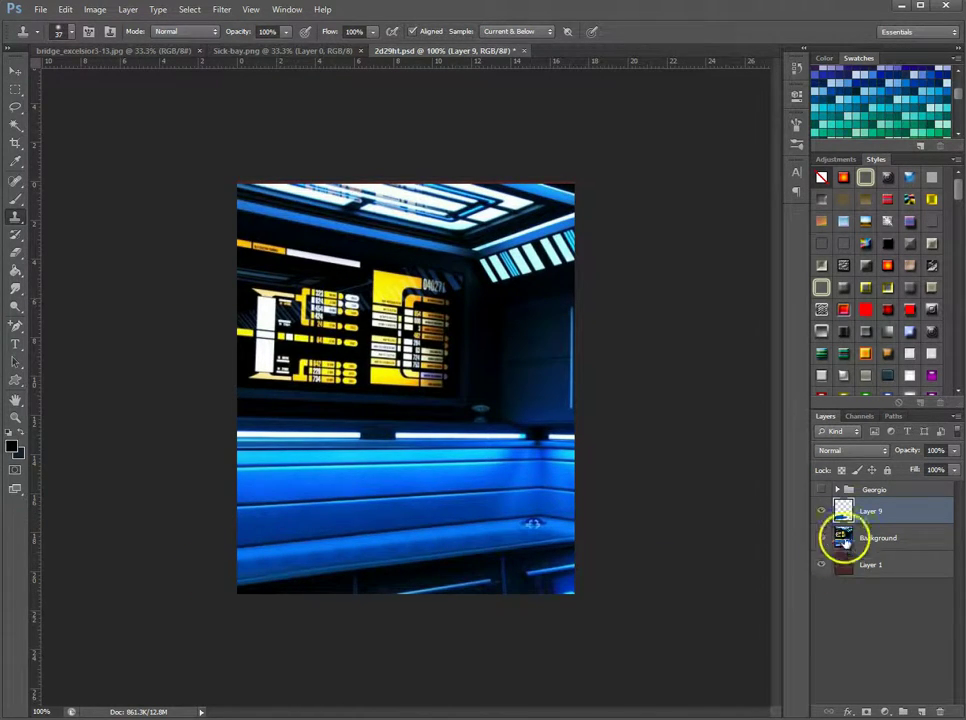
Show the Georgio group again and delete the retouch layer together with the blue-lit room layer
click(822, 490)
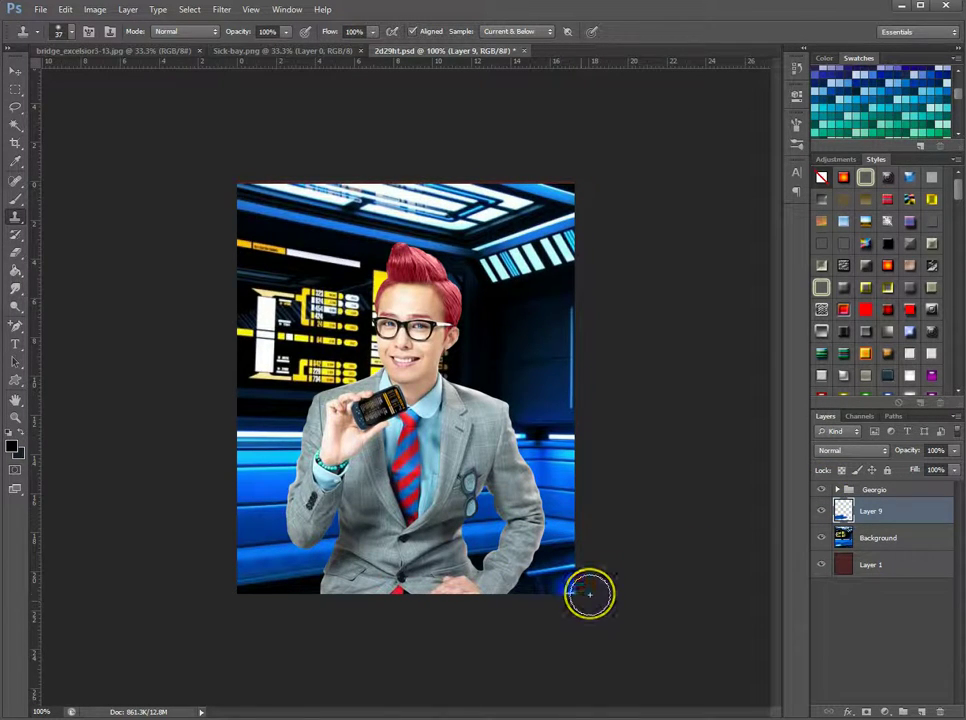
shift+click(916, 540)
click(933, 708)
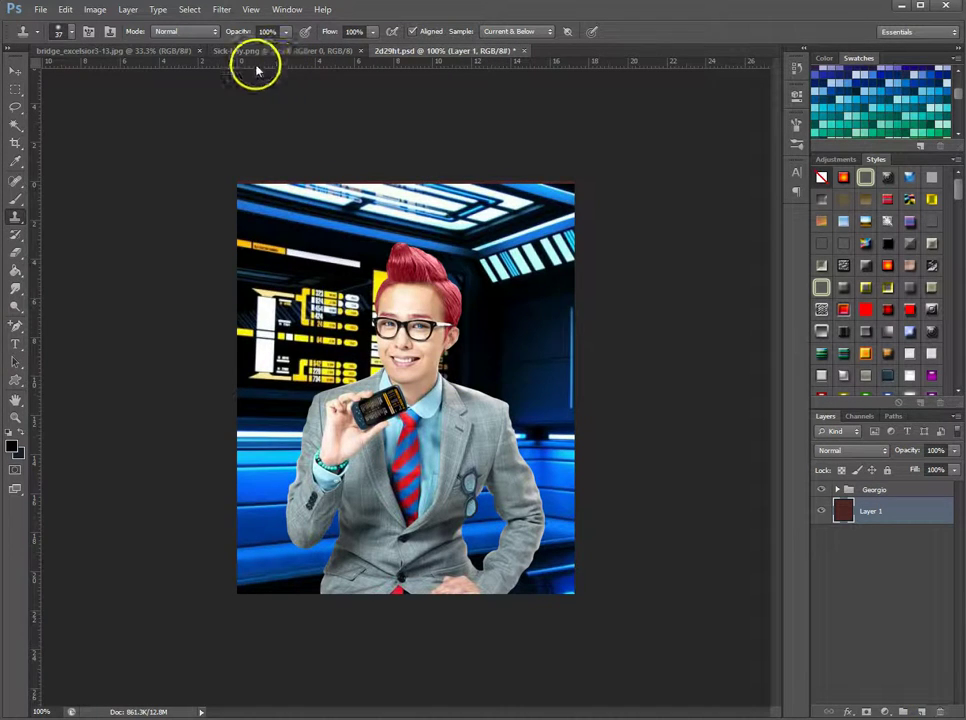
Duplicate the bridge background from bridge_excelsior3-13.jpg into 2d29ht.psd and return to that document
click(148, 51)
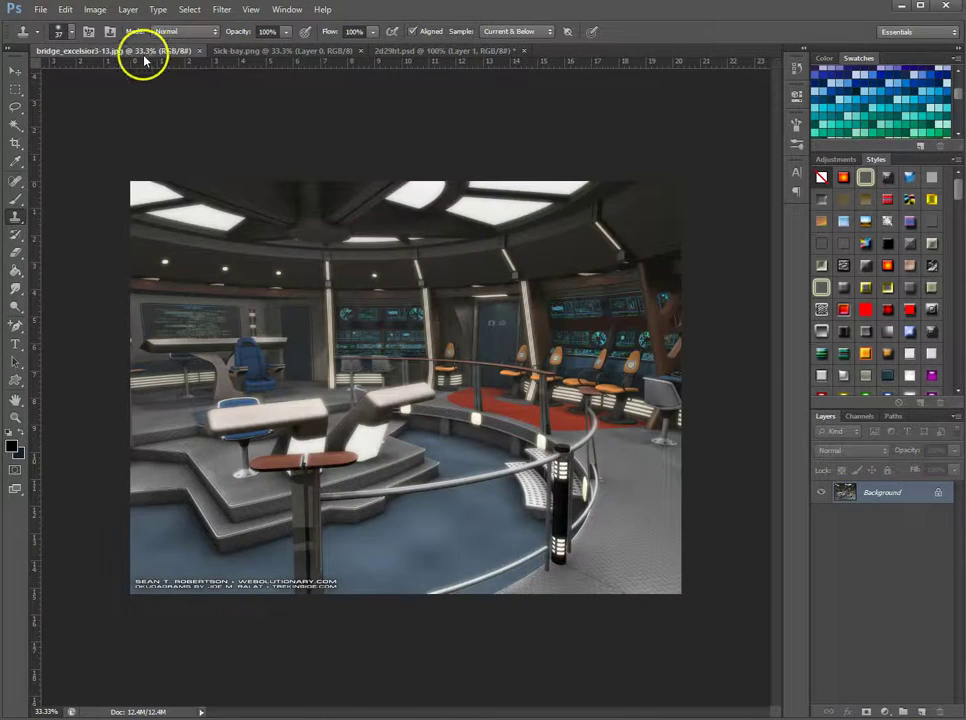
right_click(905, 508)
click(882, 553)
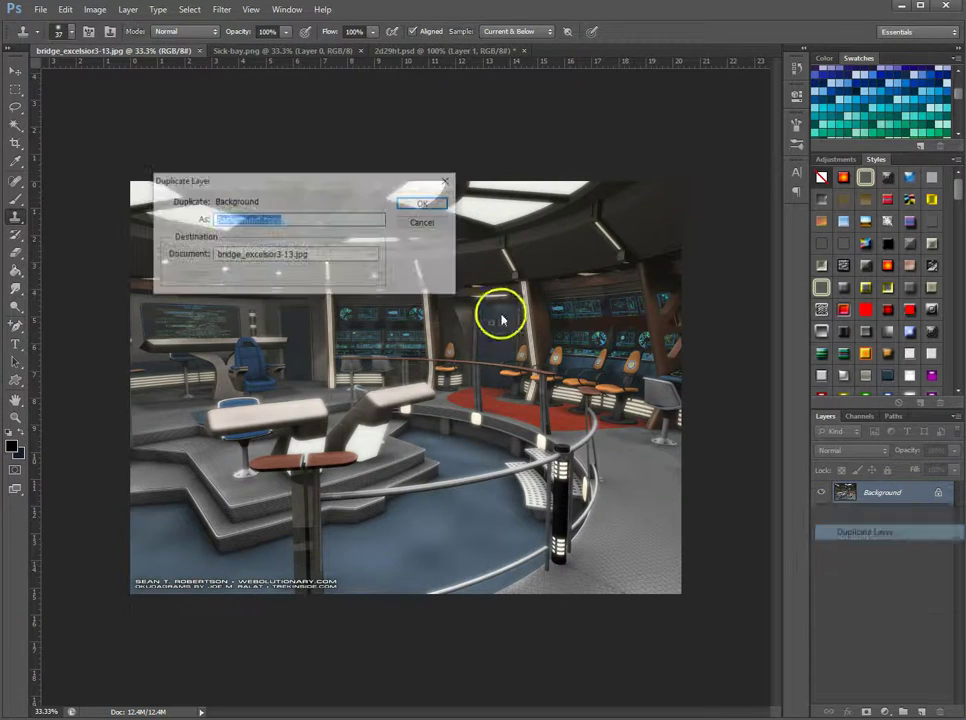
click(277, 258)
click(276, 281)
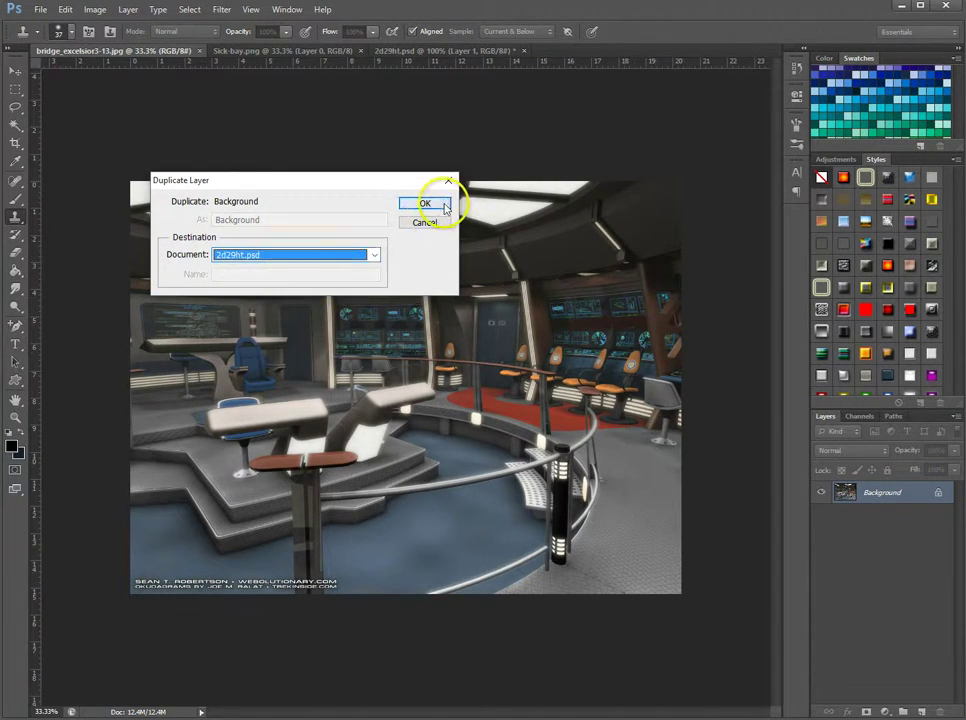
click(427, 203)
click(425, 51)
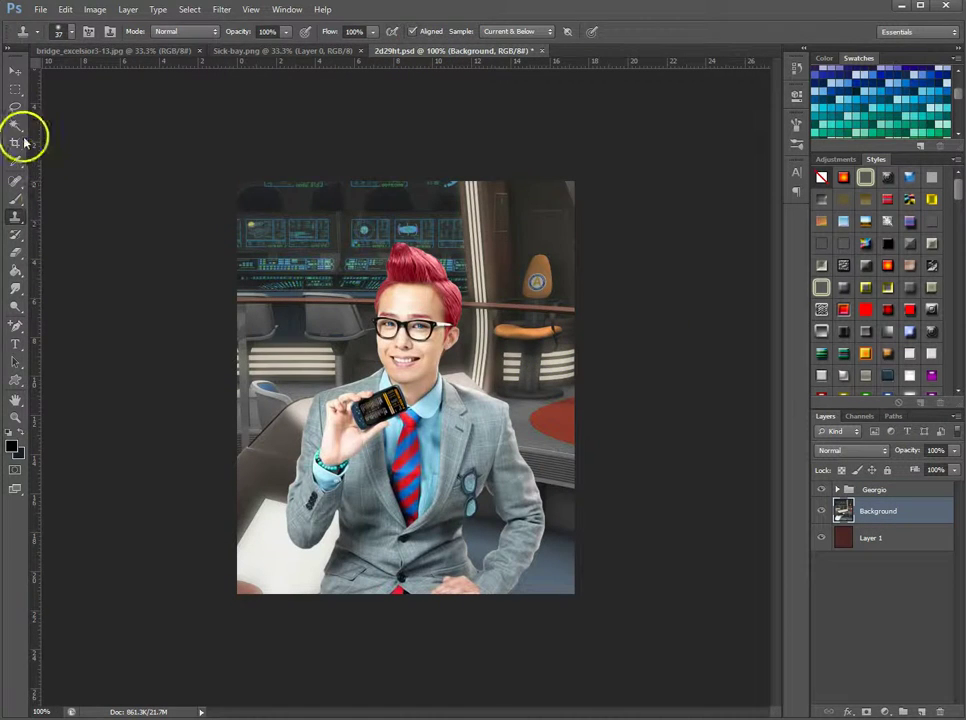
Try the bridge layer shifted so the rear wall desk and starship diagram sit behind the man
click(16, 72)
drag(453, 442, 496, 496)
drag(415, 487, 540, 488)
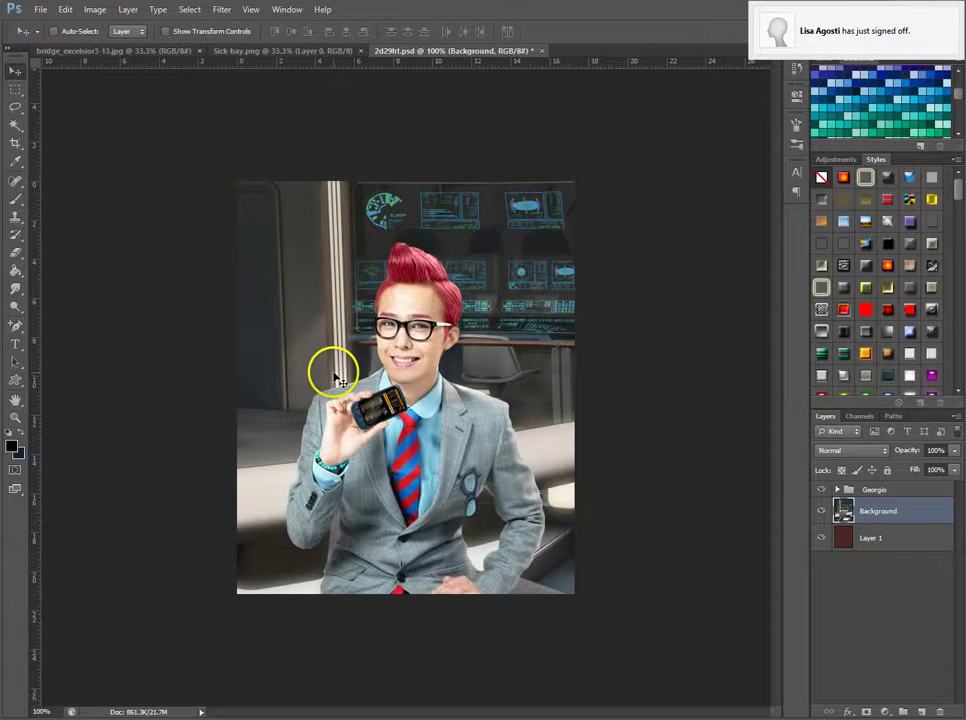
drag(336, 380, 647, 378)
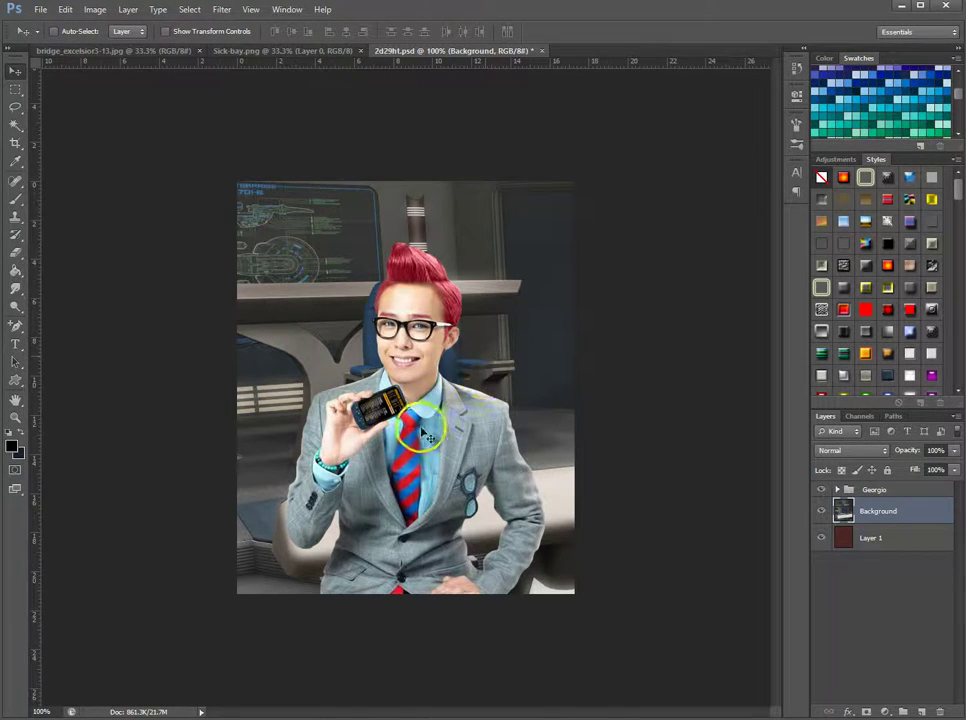
Try other positions of the bridge layer, with the helm console and the blue chair behind the man
drag(427, 436, 185, 405)
drag(470, 470, 280, 334)
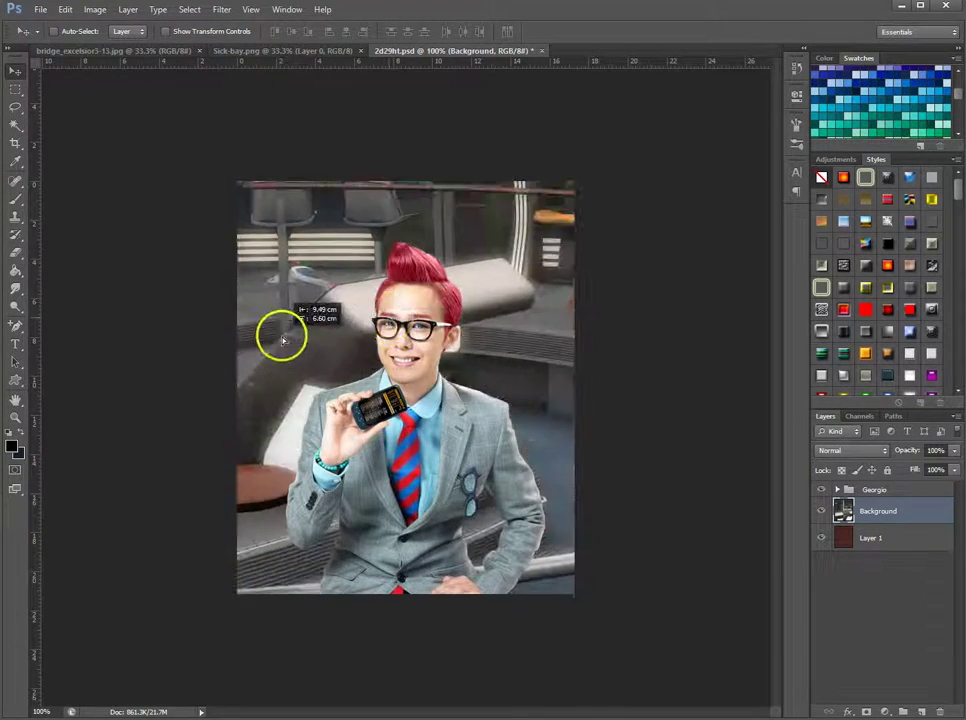
drag(446, 345, 447, 356)
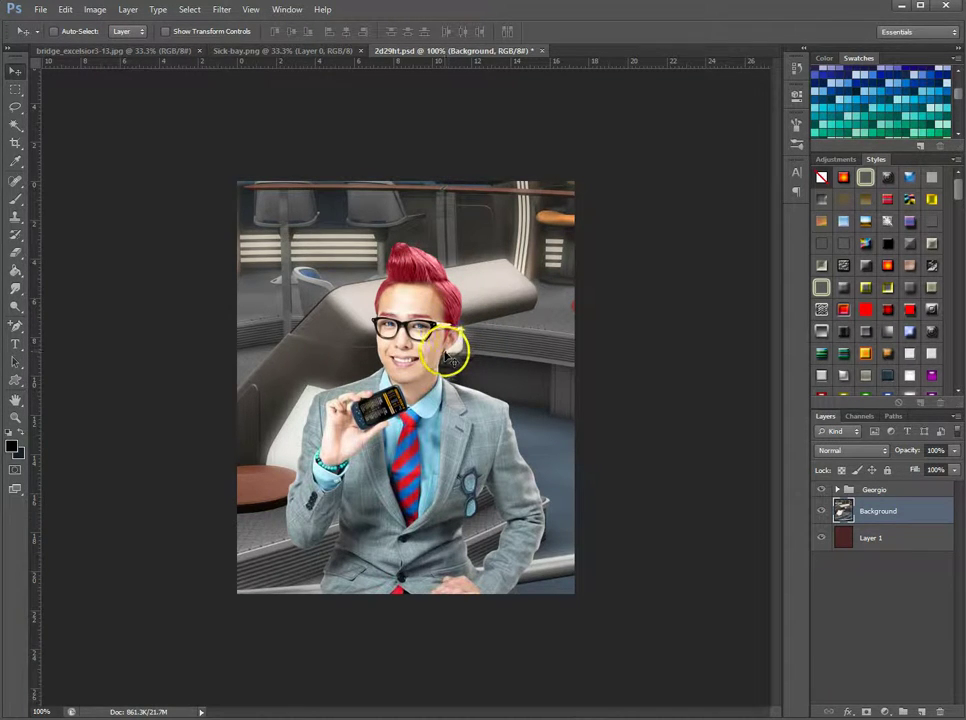
drag(380, 368, 420, 392)
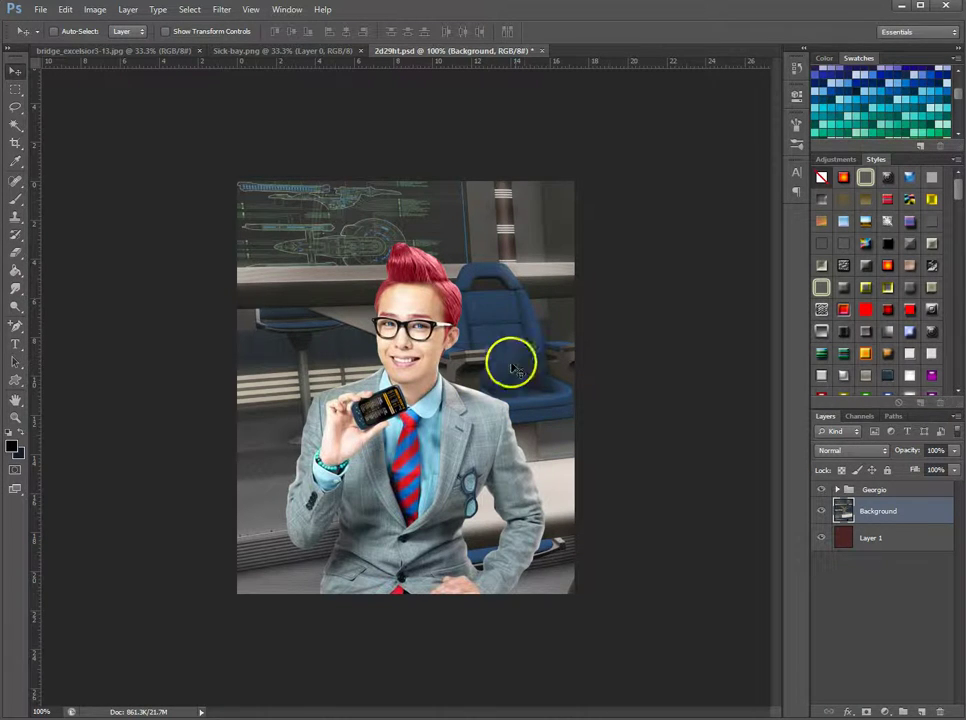
Reposition the bridge layer so the dark blue door and the lit pillar stand behind the man
drag(512, 368, 501, 403)
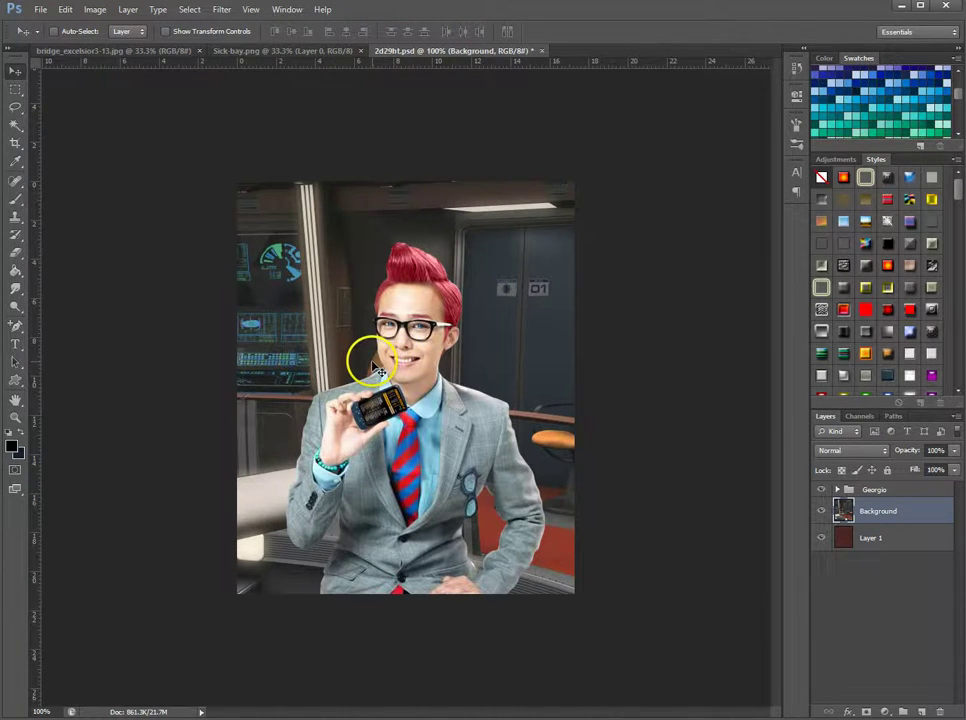
drag(413, 388, 373, 389)
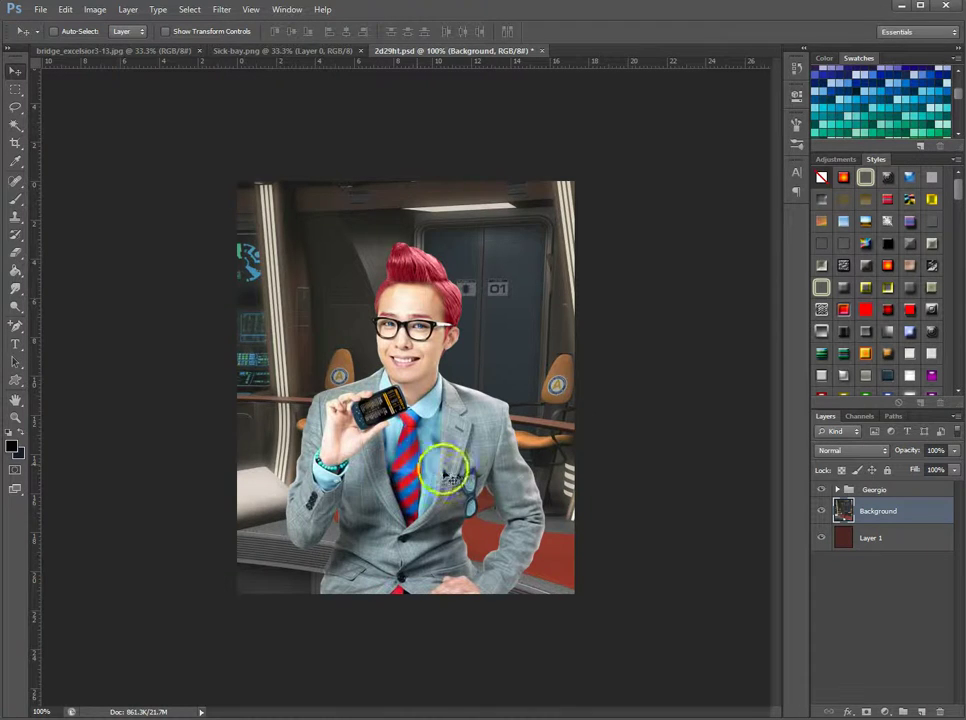
drag(442, 464, 293, 502)
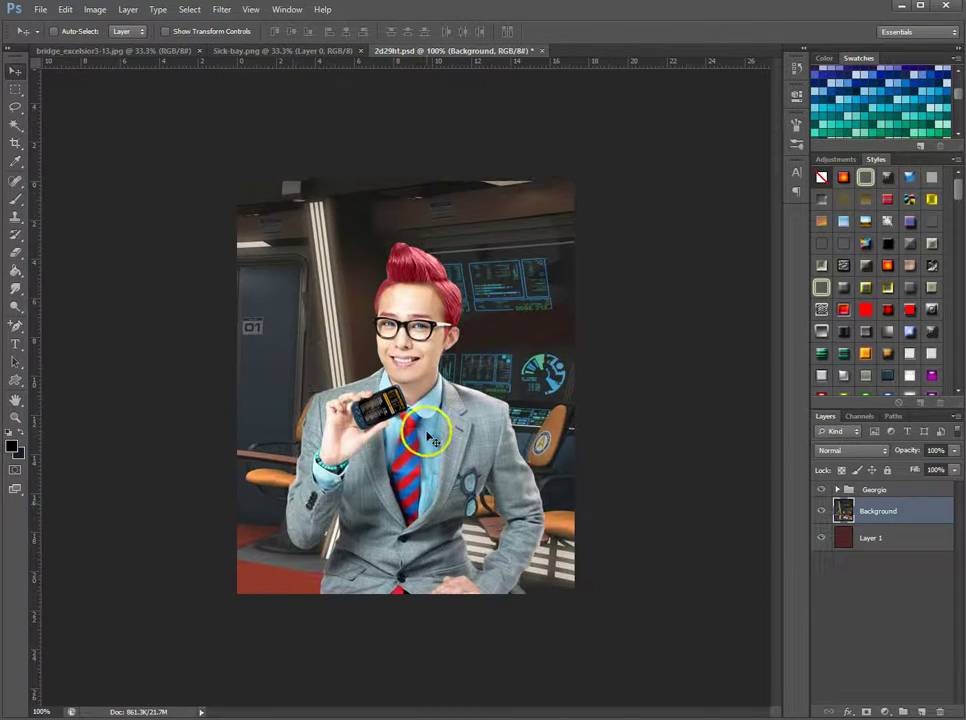
drag(432, 440, 430, 452)
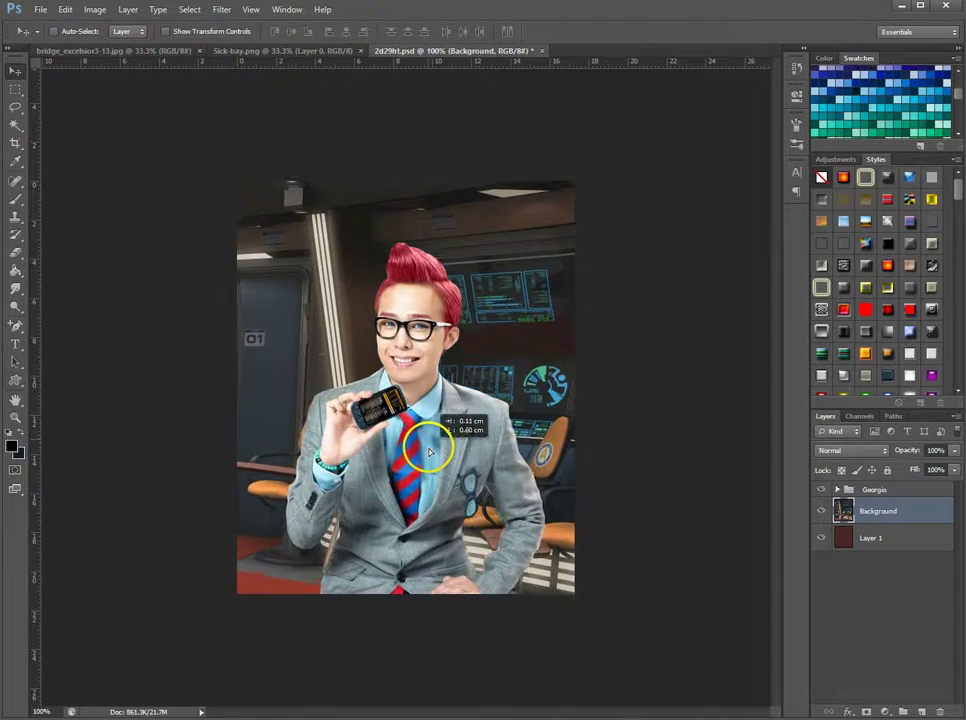
drag(429, 407, 509, 474)
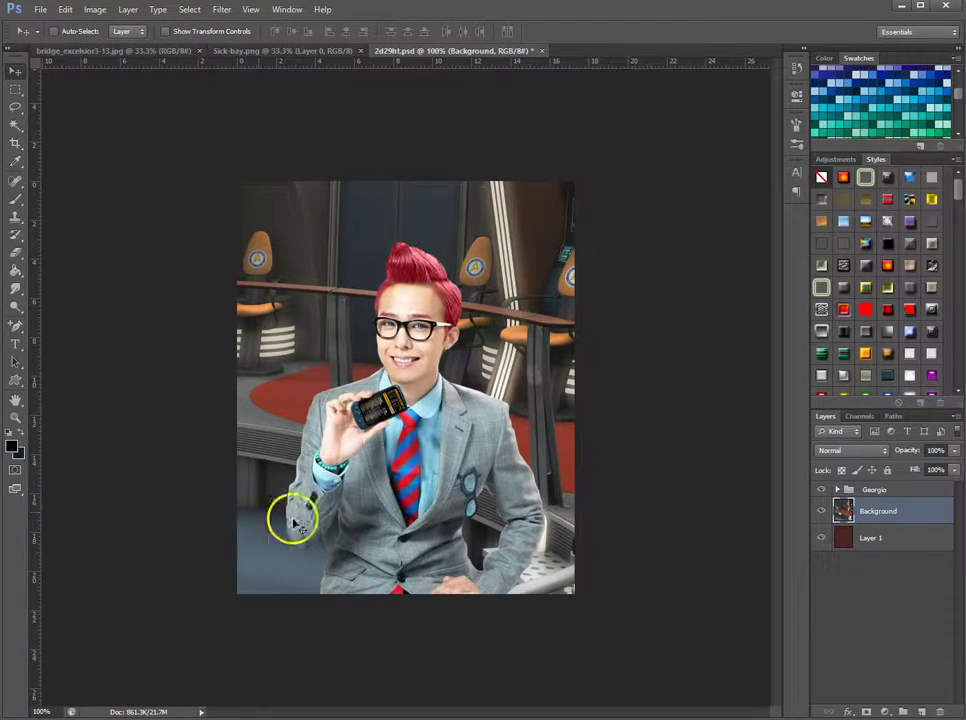
drag(507, 371, 481, 476)
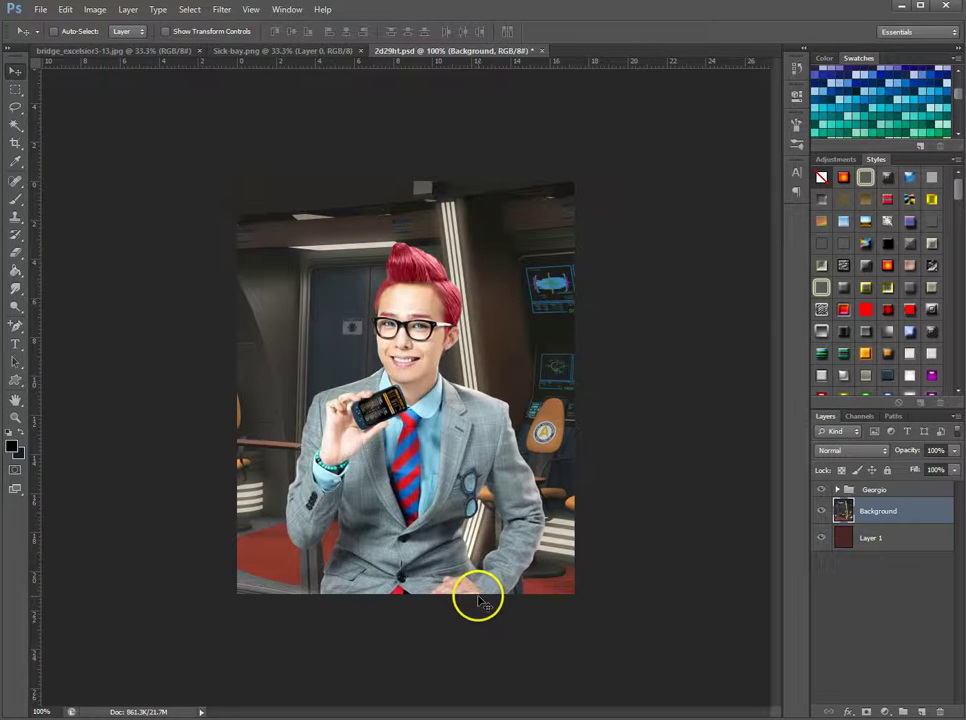
click(25, 148)
mouse_move(410, 591)
mouse_down()
mouse_move(399, 587)
mouse_move(406, 596)
mouse_move(408, 577)
mouse_up()
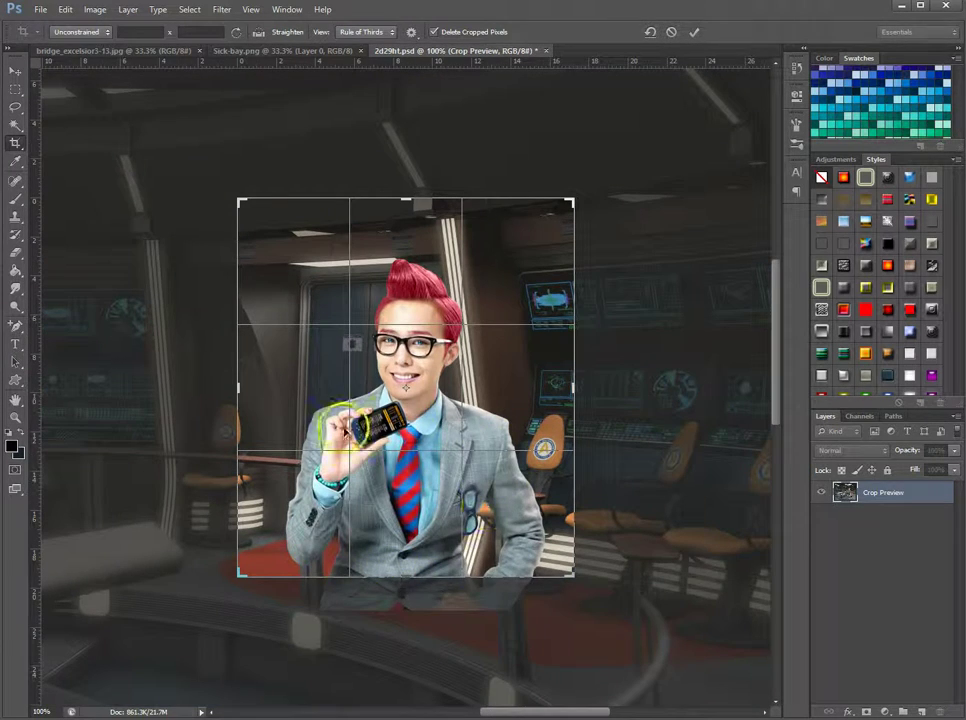
click(671, 34)
Move the bridge layer so the 01 door is beside the man's raised hand and the console displays behind his other shoulder
click(14, 71)
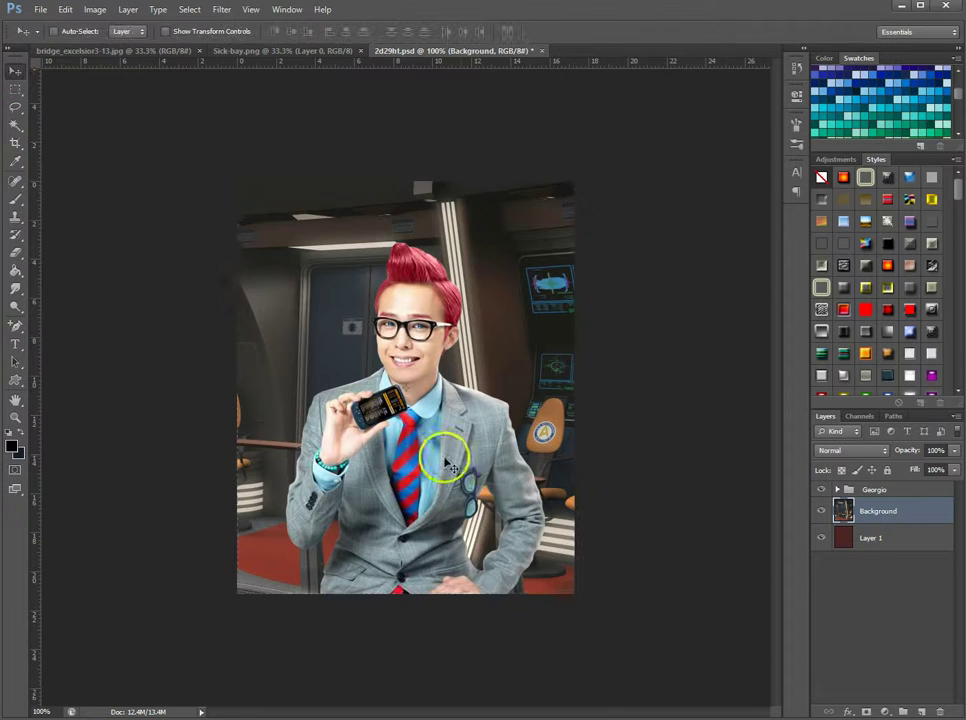
drag(442, 457, 371, 448)
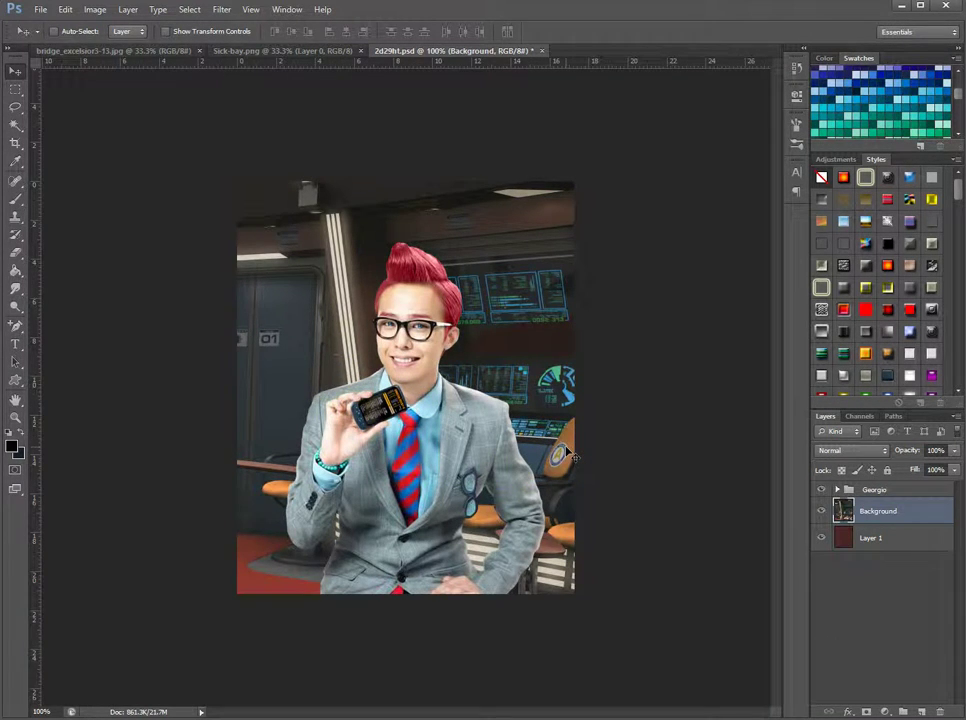
drag(570, 456, 590, 436)
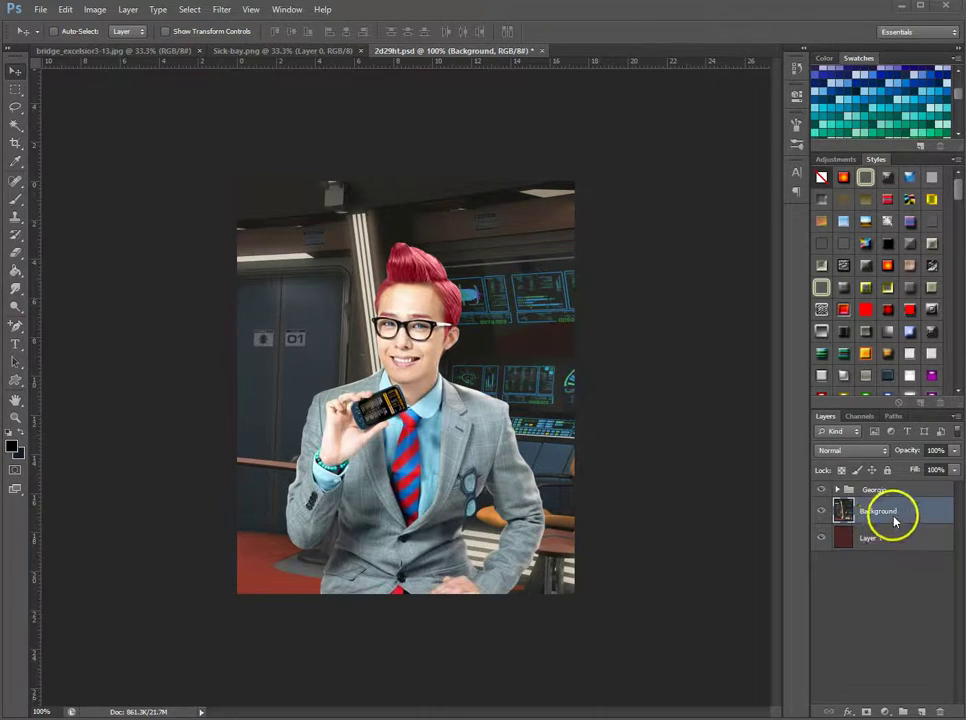
Try the sick bay background by duplicating the Sick-bay.png layer into 2d29ht.psd and moving it so the white desk and chairs surround the man
click(256, 51)
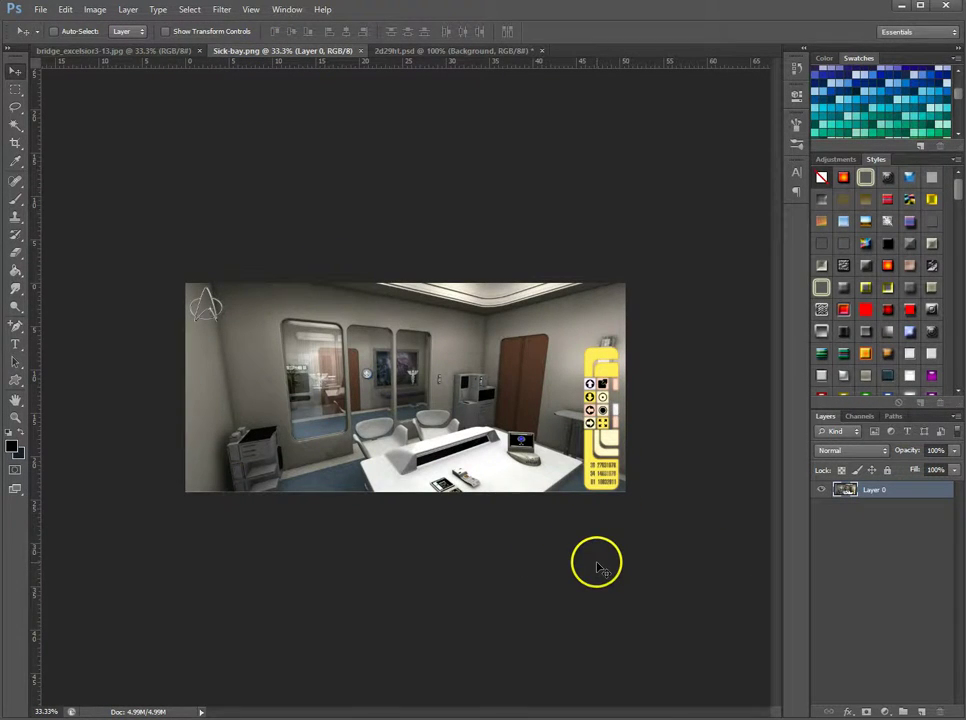
key(ctrl+a)
right_click(889, 493)
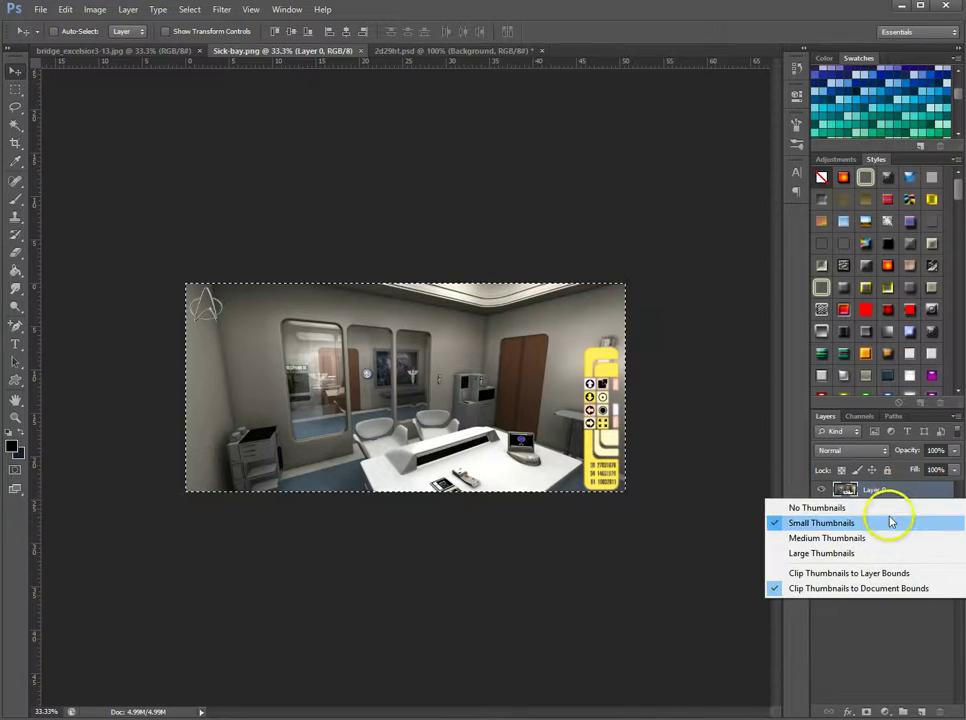
right_click(884, 492)
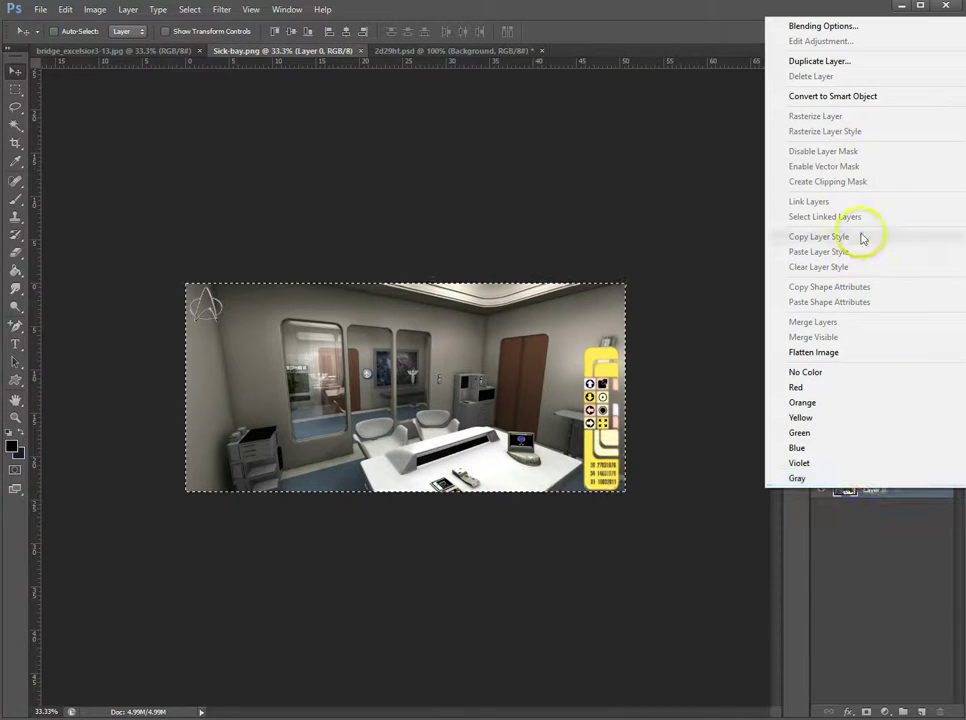
click(805, 61)
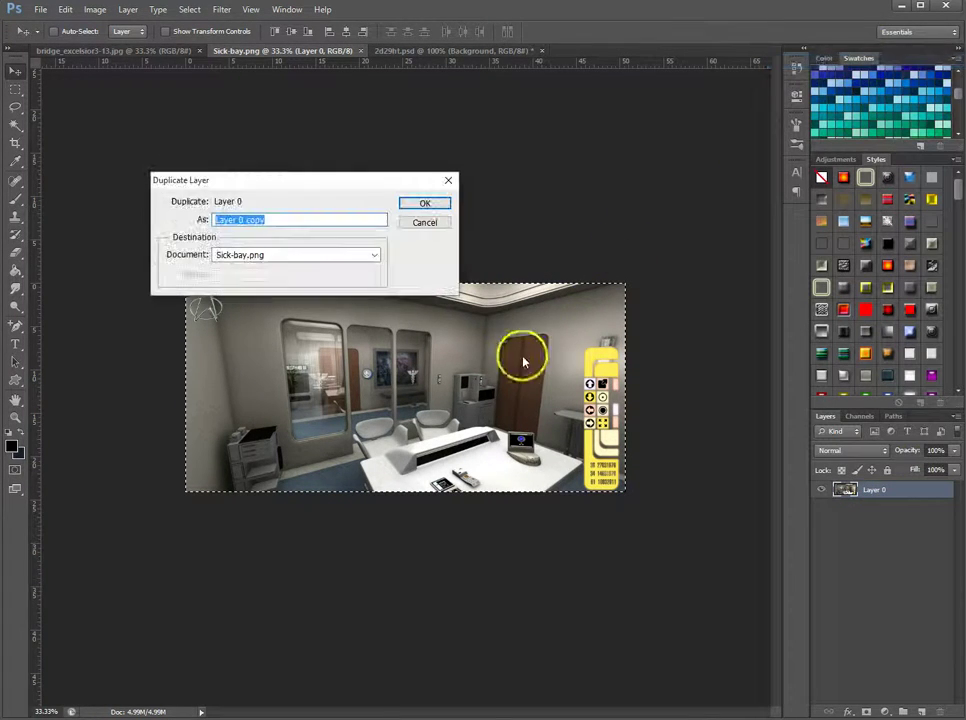
click(237, 257)
click(250, 276)
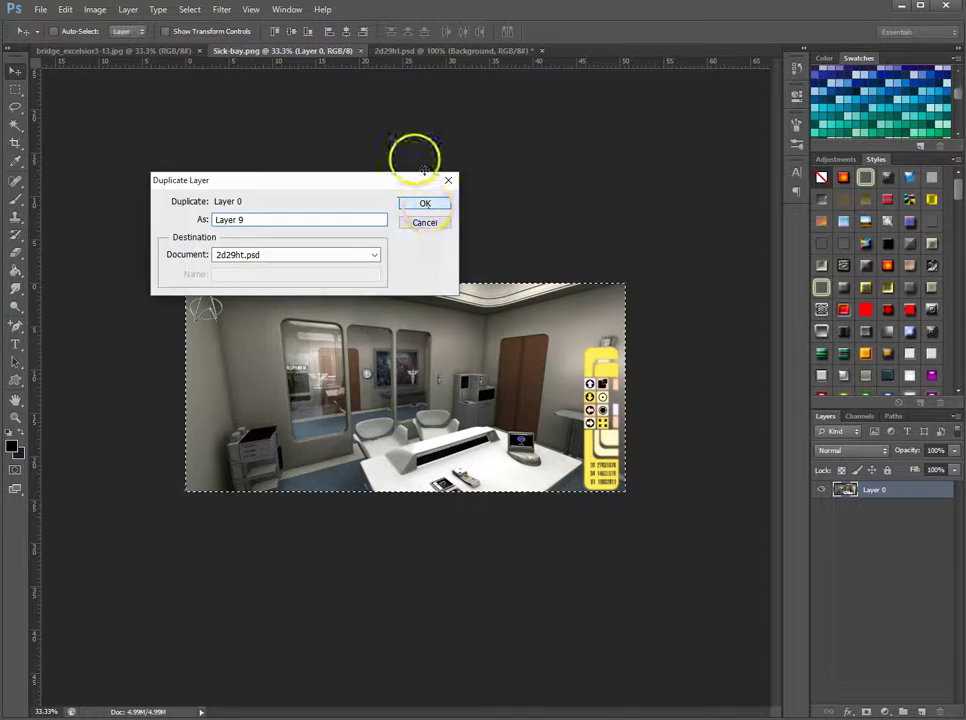
click(425, 203)
click(434, 52)
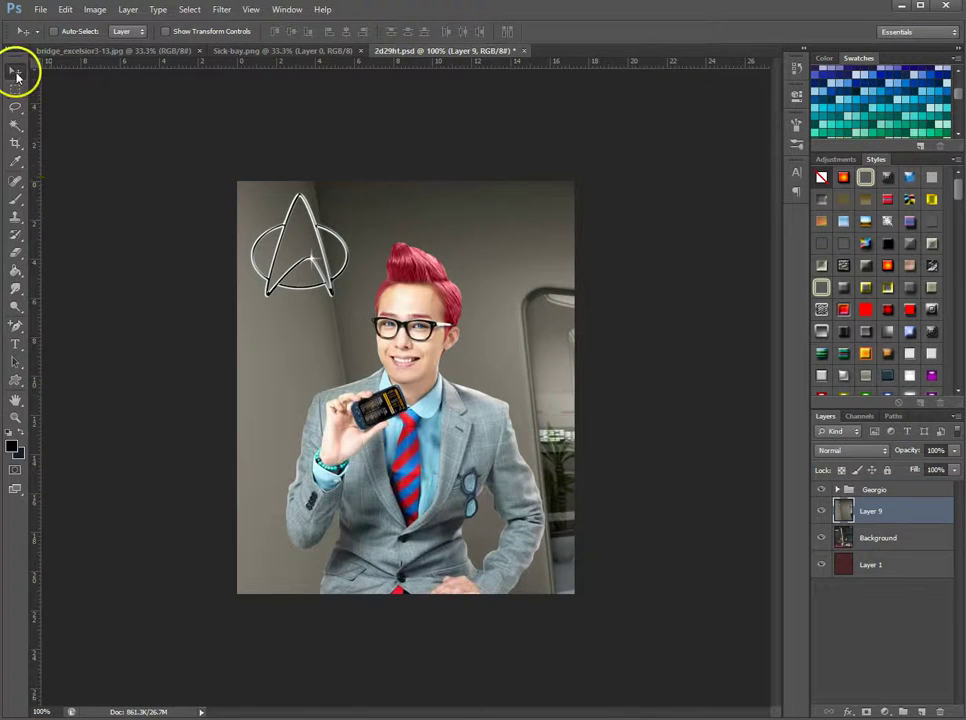
drag(470, 400, 462, 437)
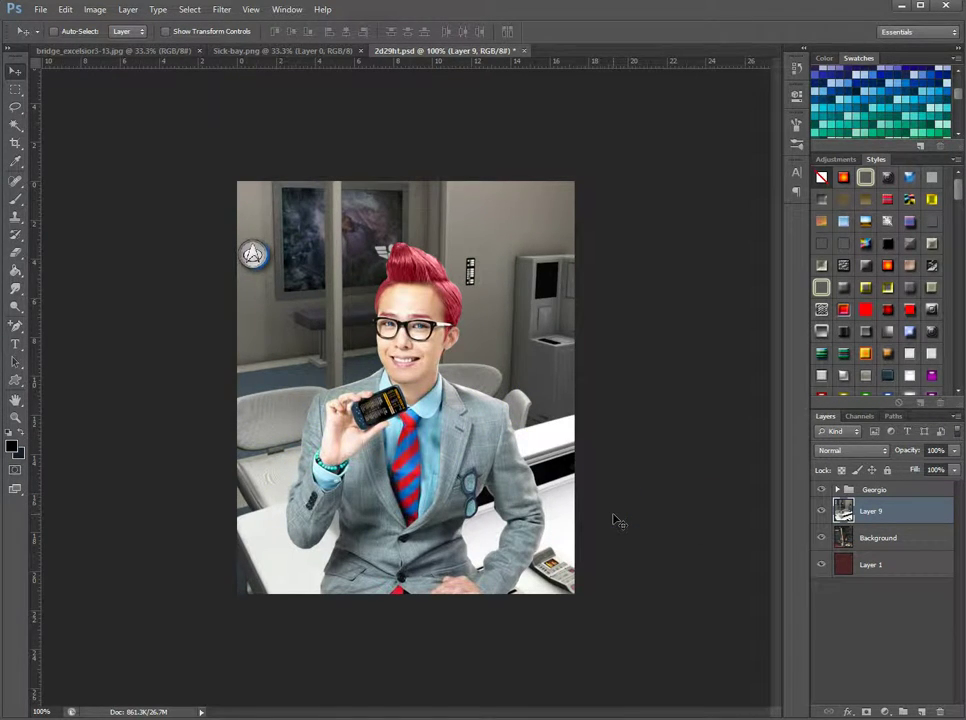
Sketch a circle and direction lines in black on a new layer, raising it above the Georgio group to mark the man's collar and lapel
click(15, 198)
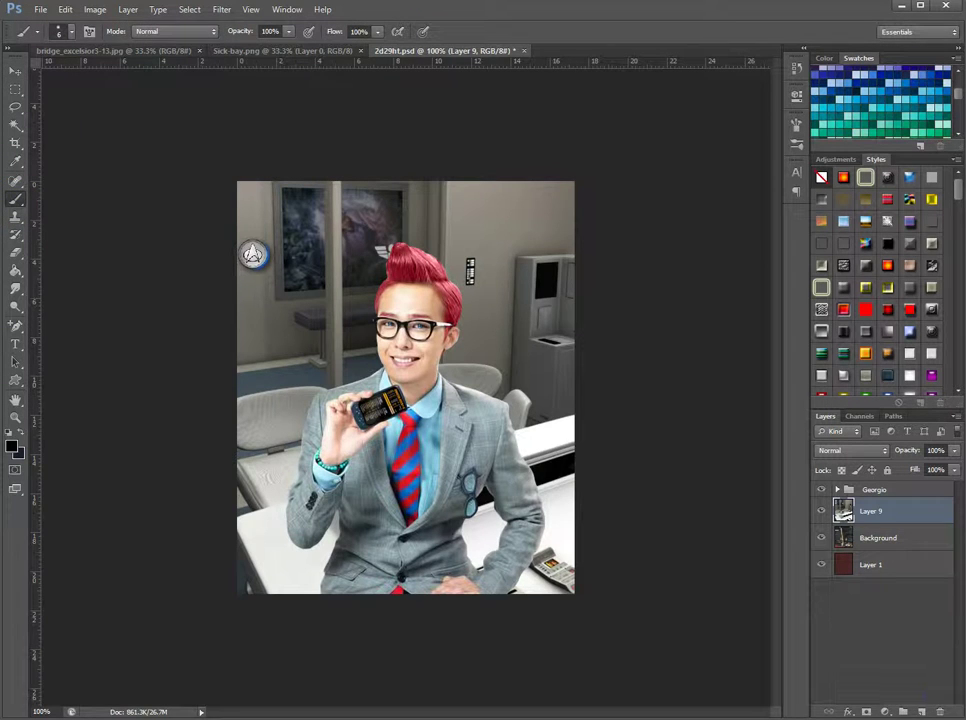
click(921, 710)
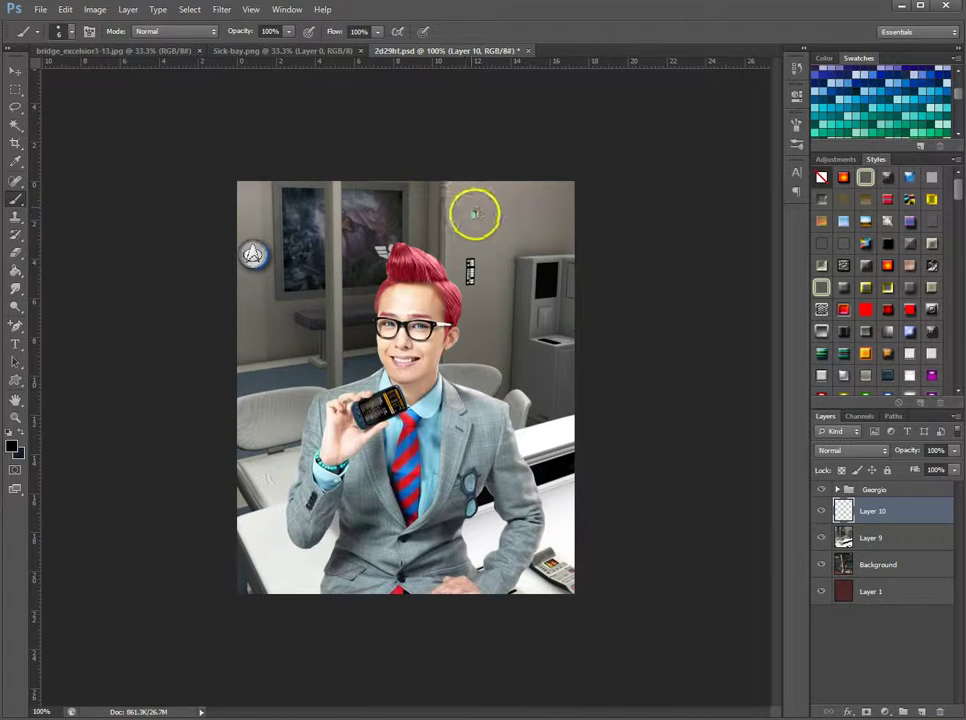
mouse_move(492, 202)
mouse_down()
mouse_move(476, 252)
mouse_move(471, 234)
mouse_move(298, 345)
mouse_up()
drag(488, 262, 520, 440)
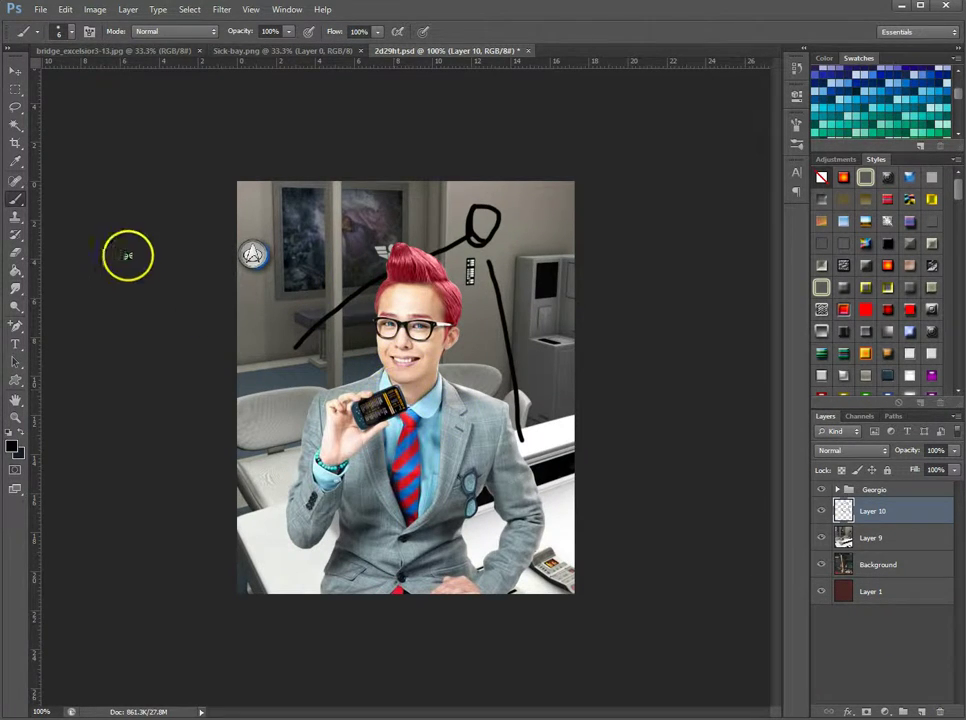
mouse_move(873, 508)
mouse_down()
mouse_move(893, 507)
mouse_move(875, 487)
mouse_up()
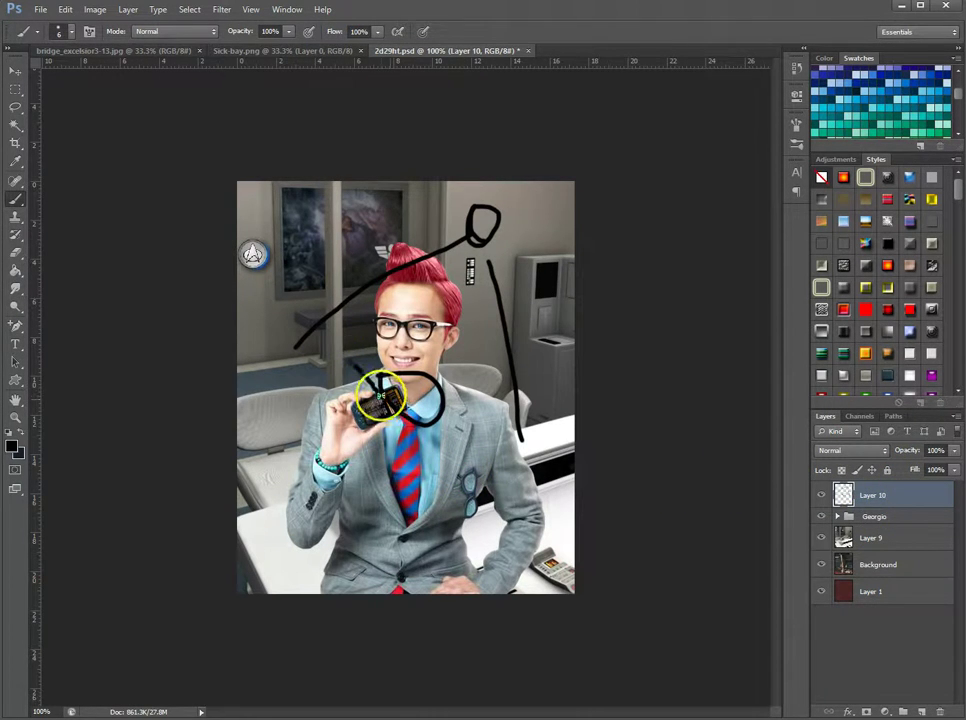
drag(480, 392, 452, 412)
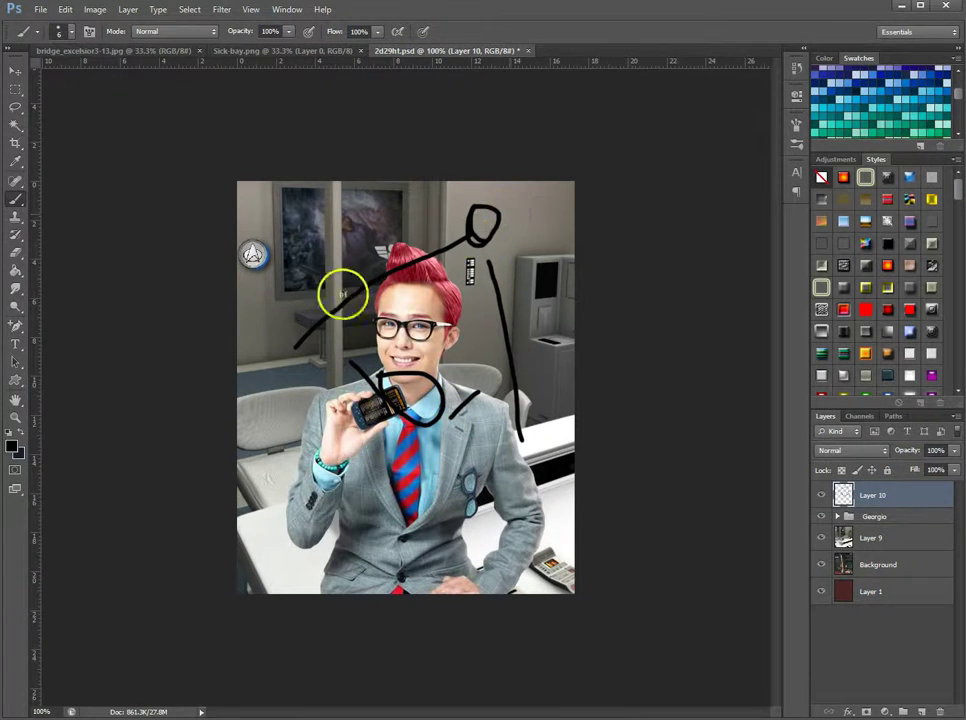
Delete the sketch layer and the sick bay and bridge layers from 2d29ht.psd, and close both source images
click(937, 711)
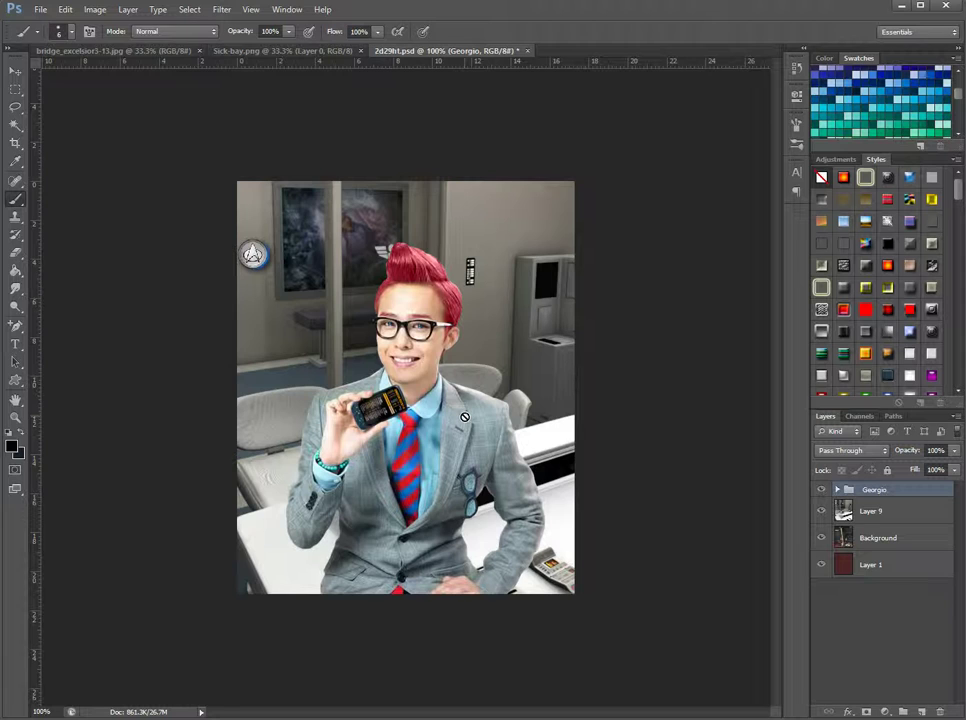
click(428, 410)
click(882, 537)
shift+click(925, 512)
click(940, 710)
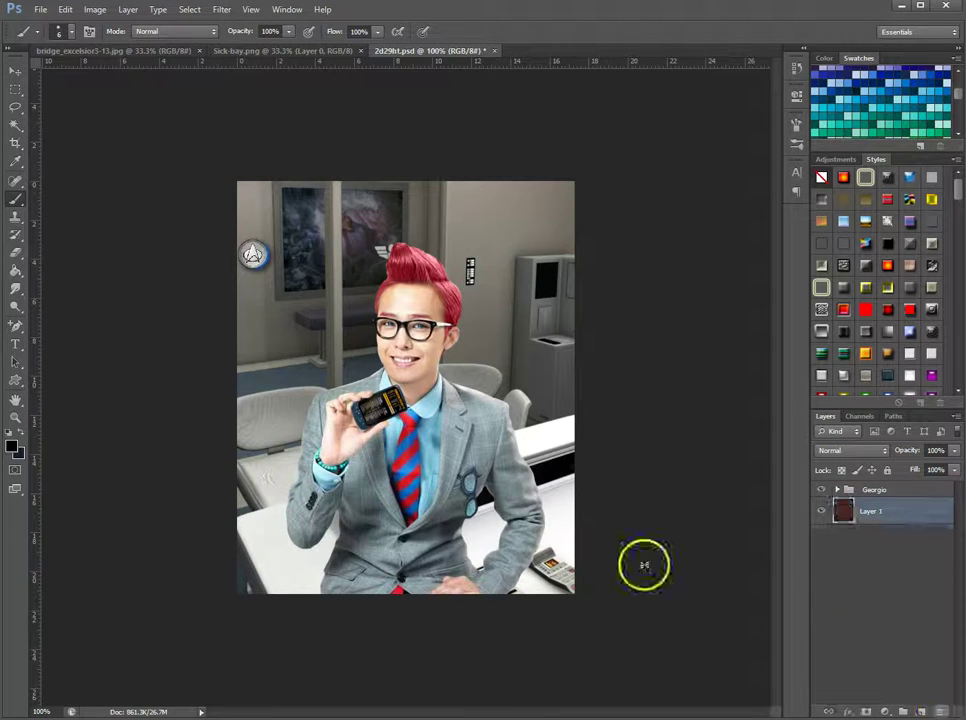
click(199, 51)
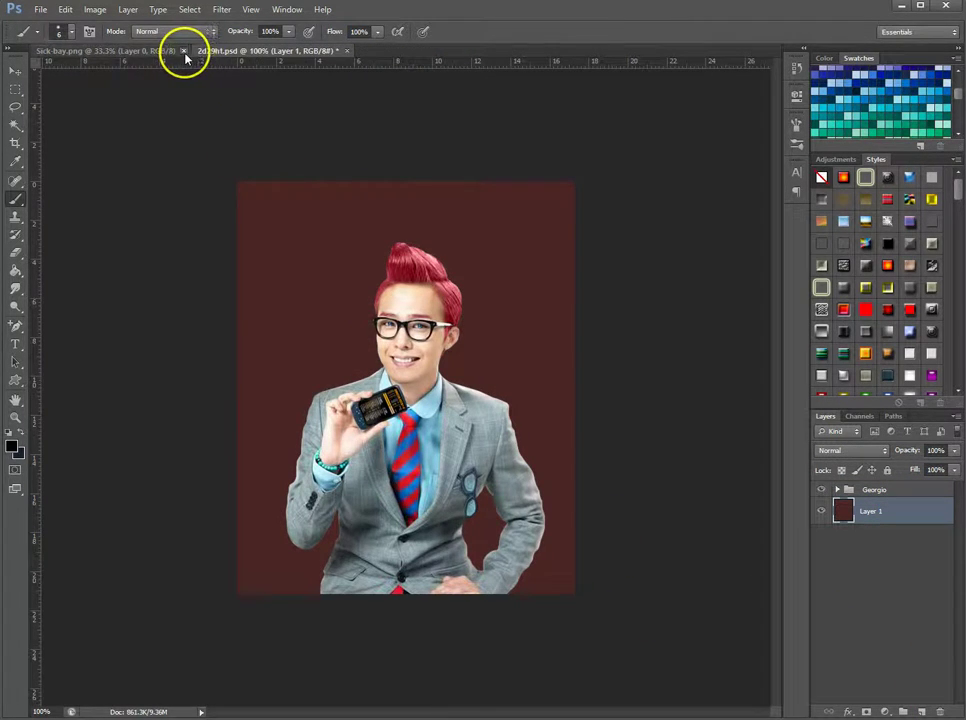
click(183, 51)
Open the four hair salon images from the Georgio folder: the award-winning London salon, cropped-salon1.jpg, RadioSalon-19.jpg and the wonderful-hair-salon reception
click(41, 9)
click(54, 40)
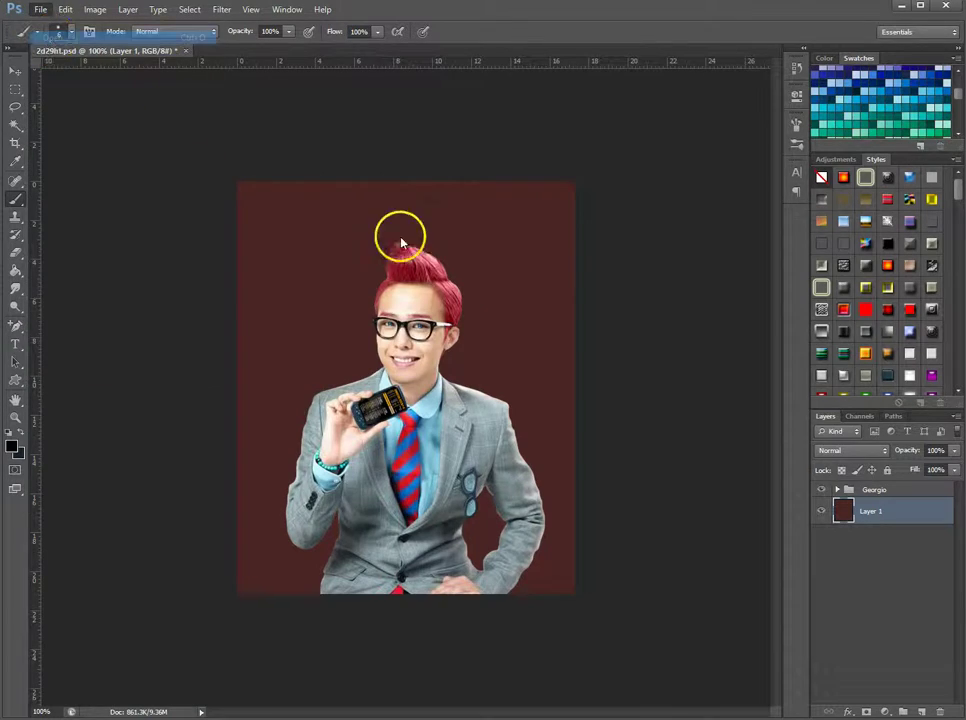
click(253, 173)
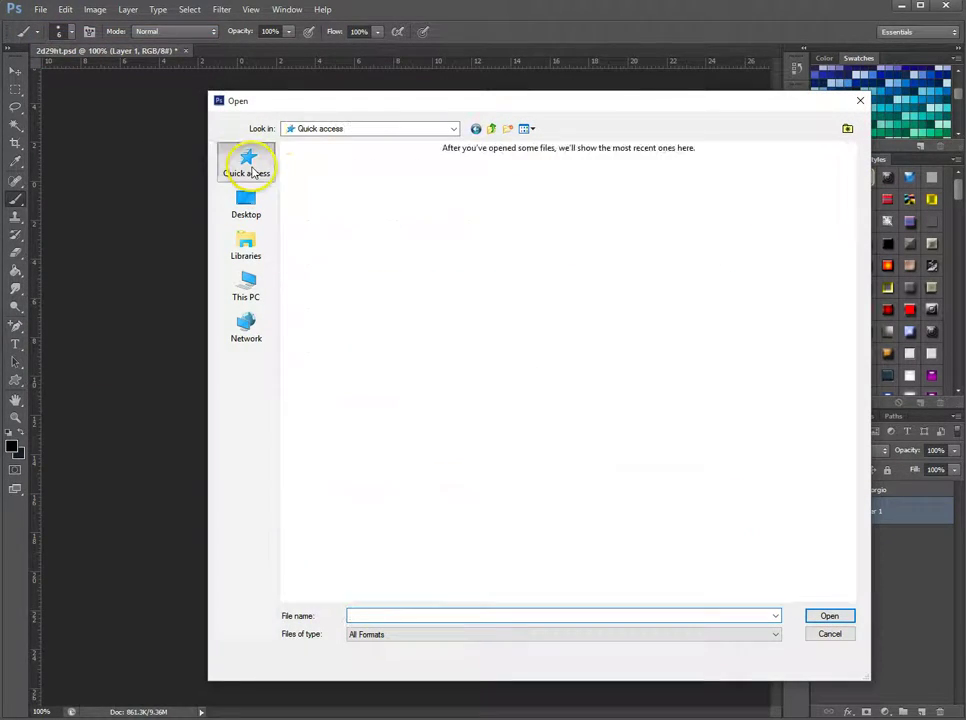
double_click(503, 250)
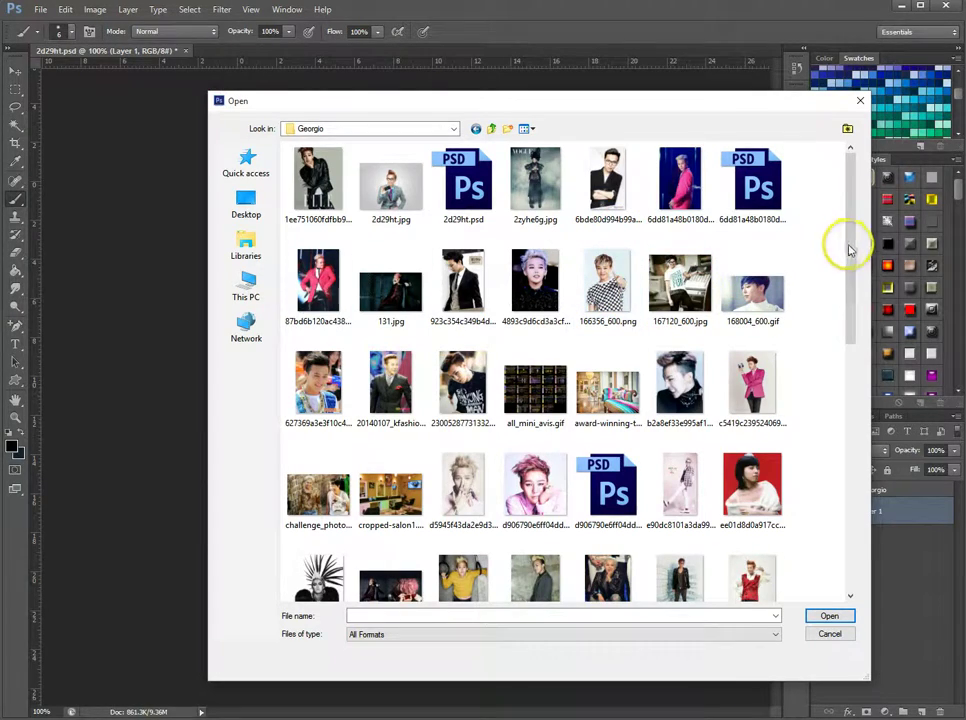
drag(852, 250, 856, 511)
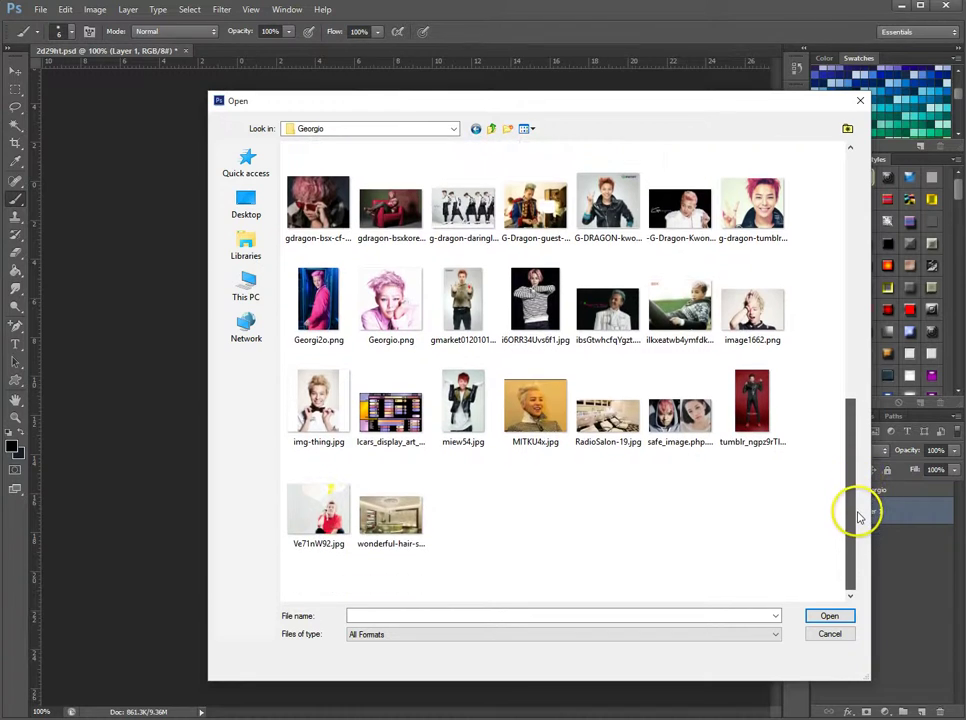
click(405, 515)
ctrl+click(620, 425)
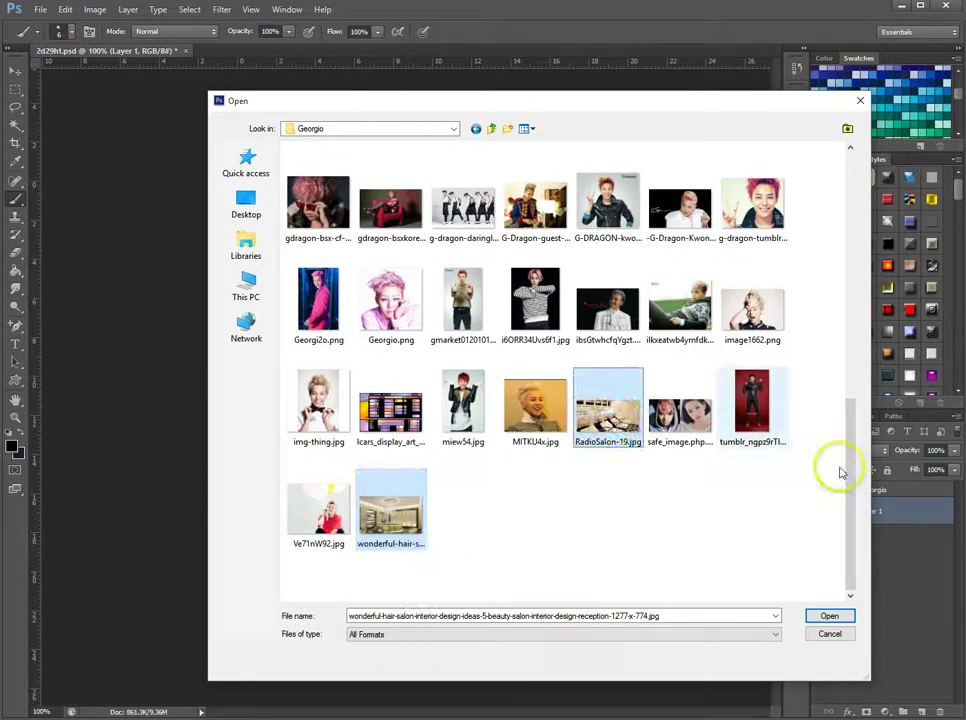
drag(856, 470, 858, 287)
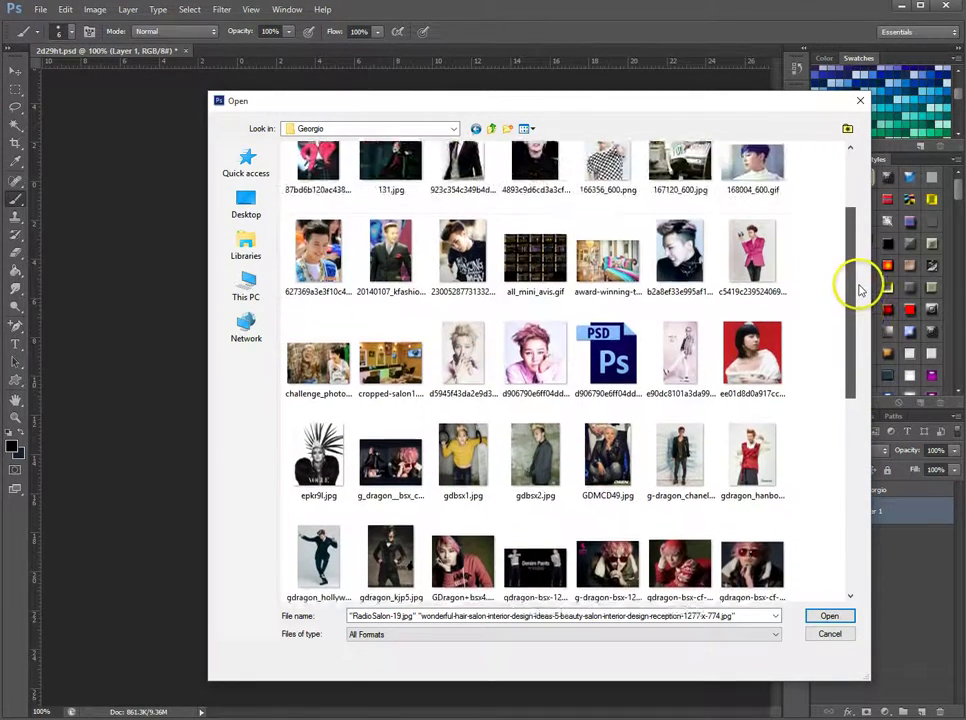
ctrl+click(610, 245)
drag(852, 319, 856, 248)
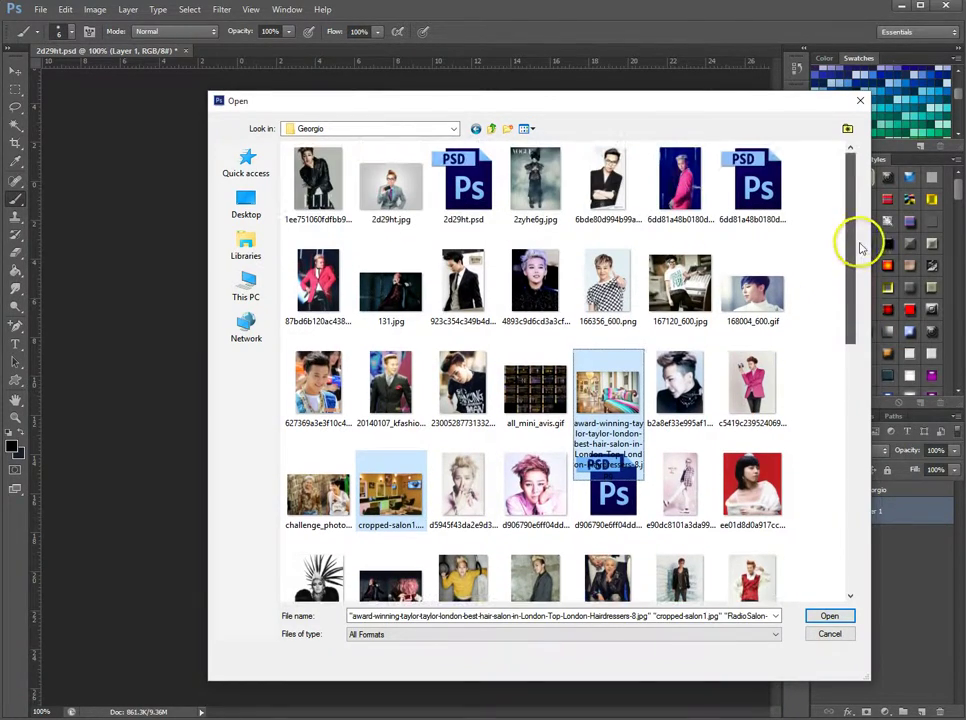
click(845, 614)
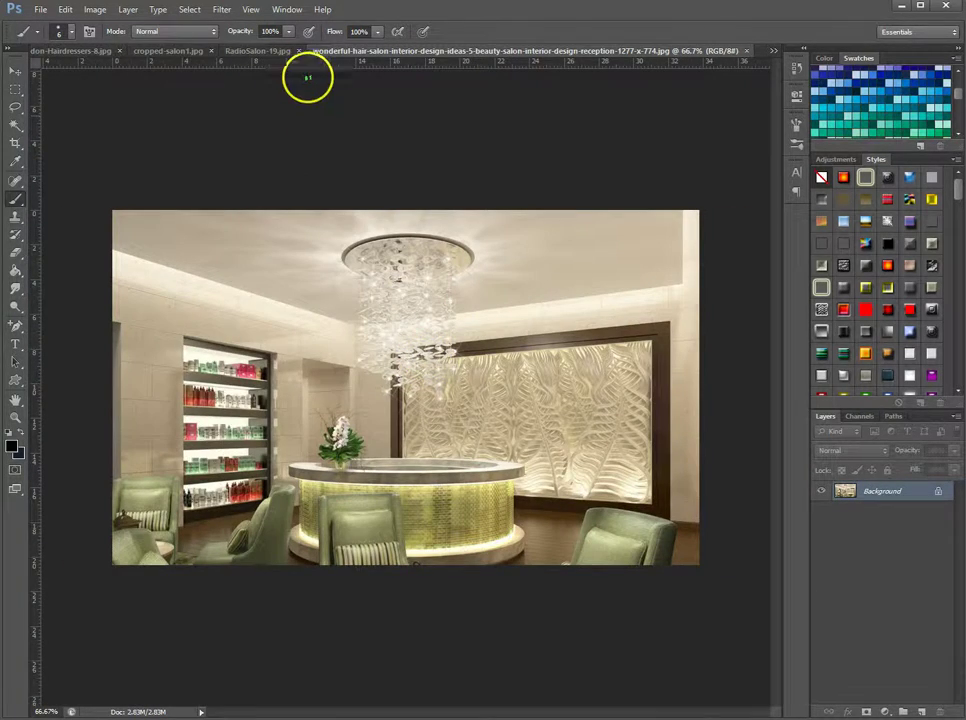
Compare the open salon images as possible backgrounds for the man and close cropped-salon1.jpg
click(80, 50)
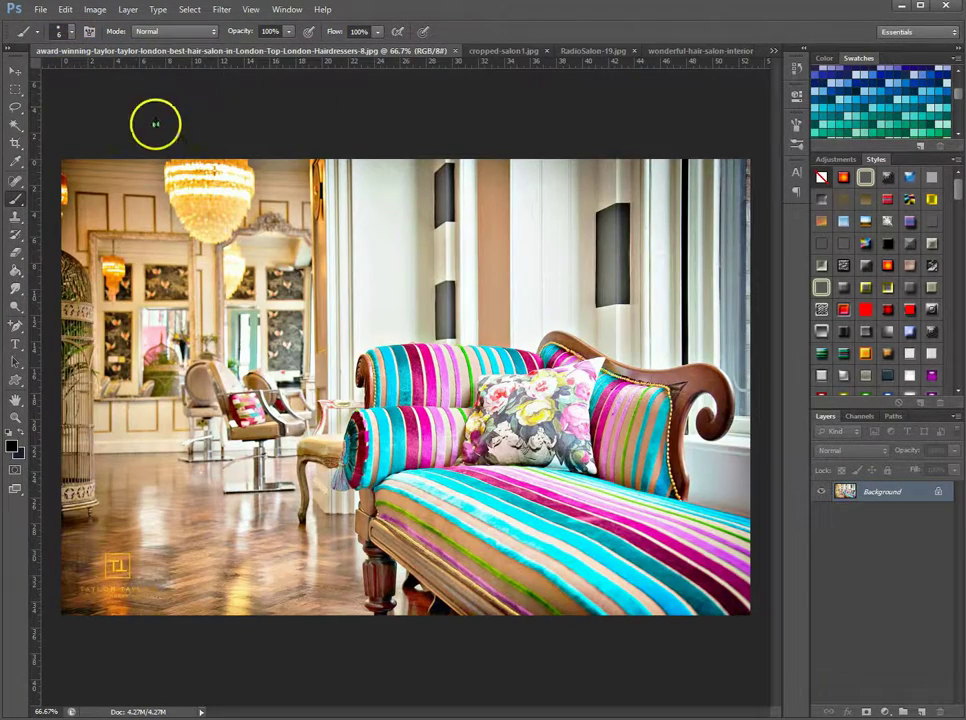
click(495, 52)
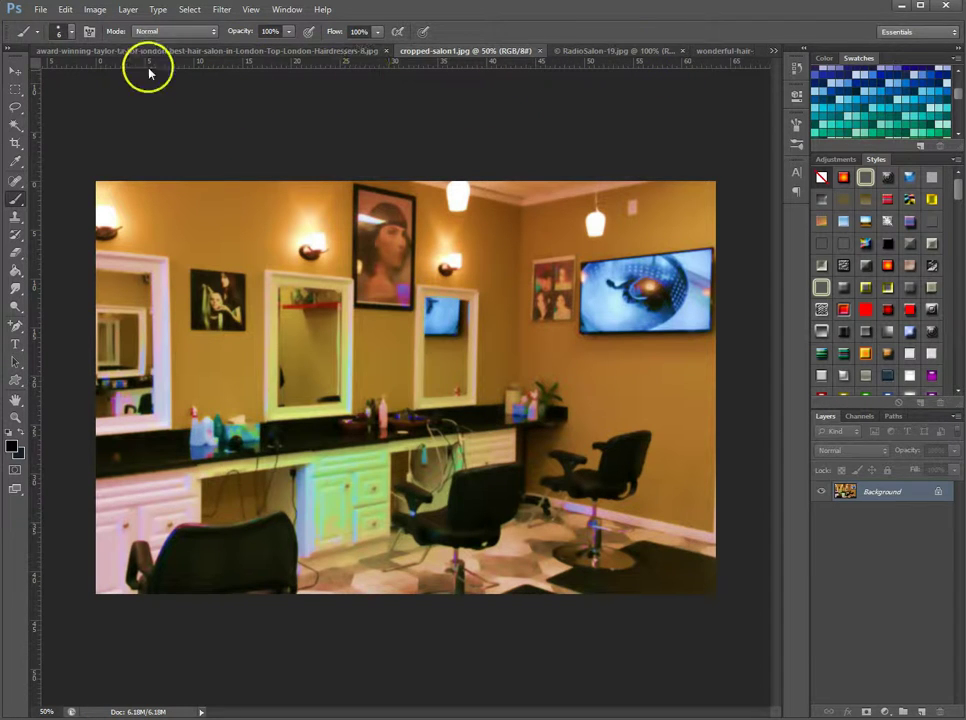
click(772, 50)
click(756, 57)
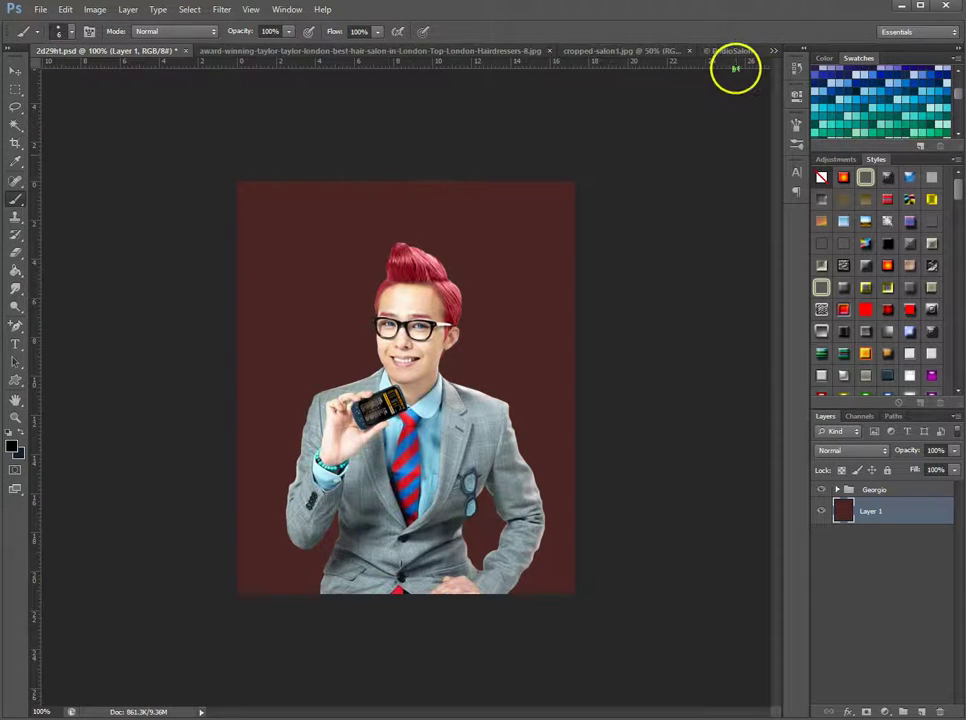
click(772, 50)
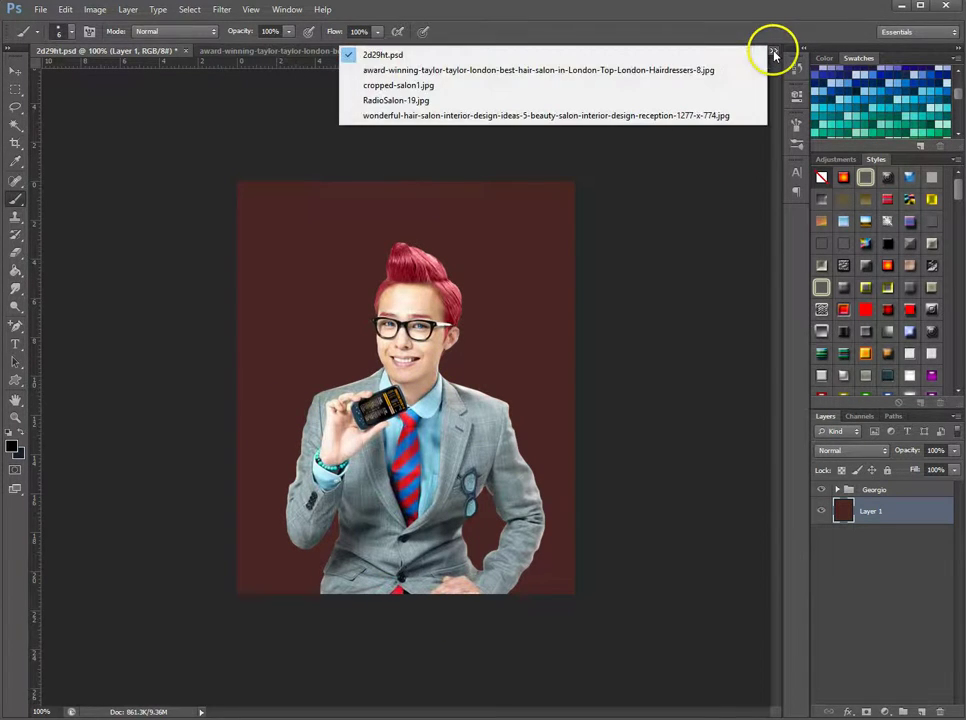
click(241, 123)
click(593, 47)
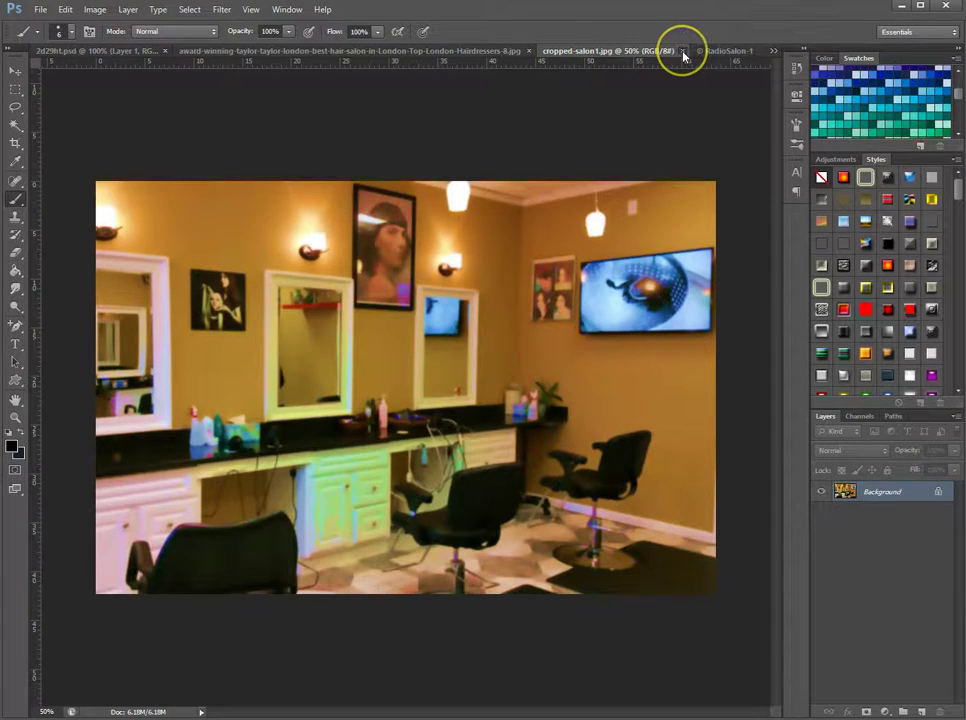
click(685, 50)
click(658, 50)
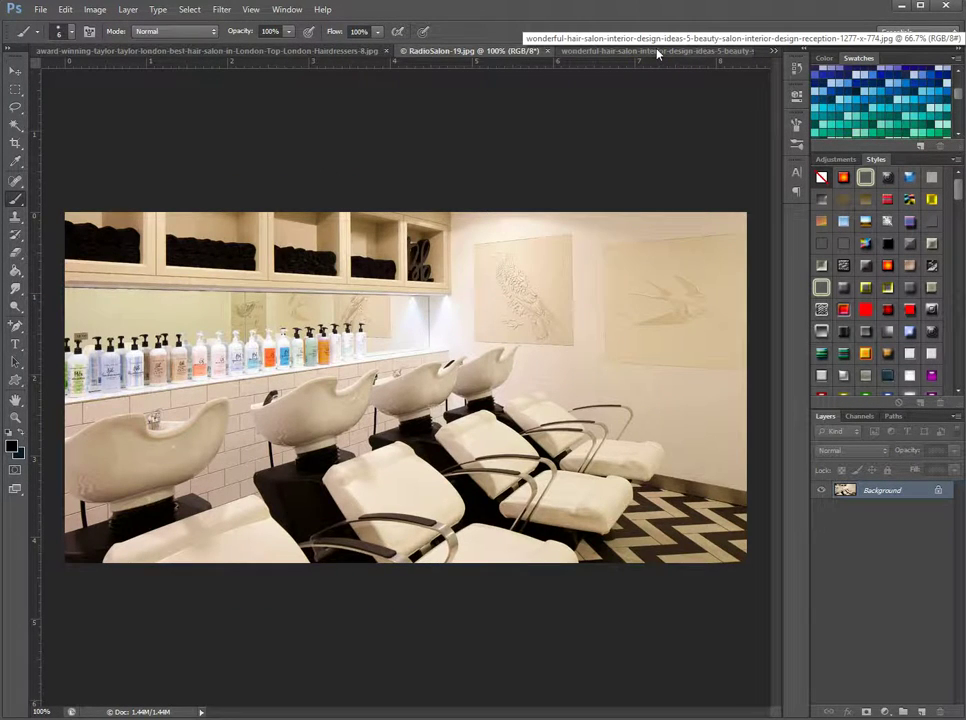
click(711, 47)
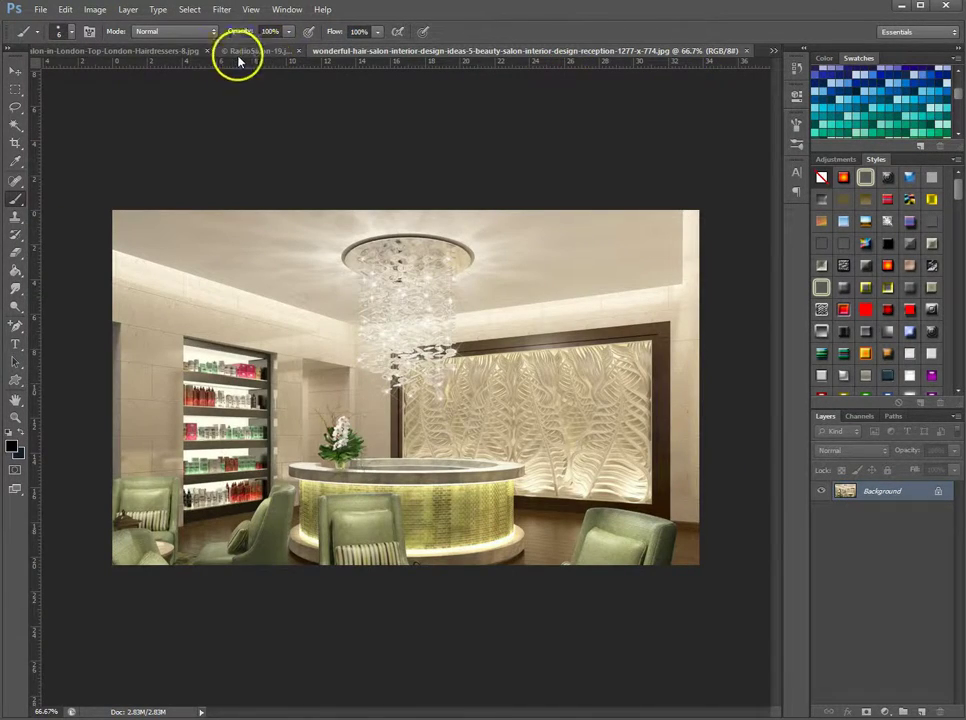
click(157, 51)
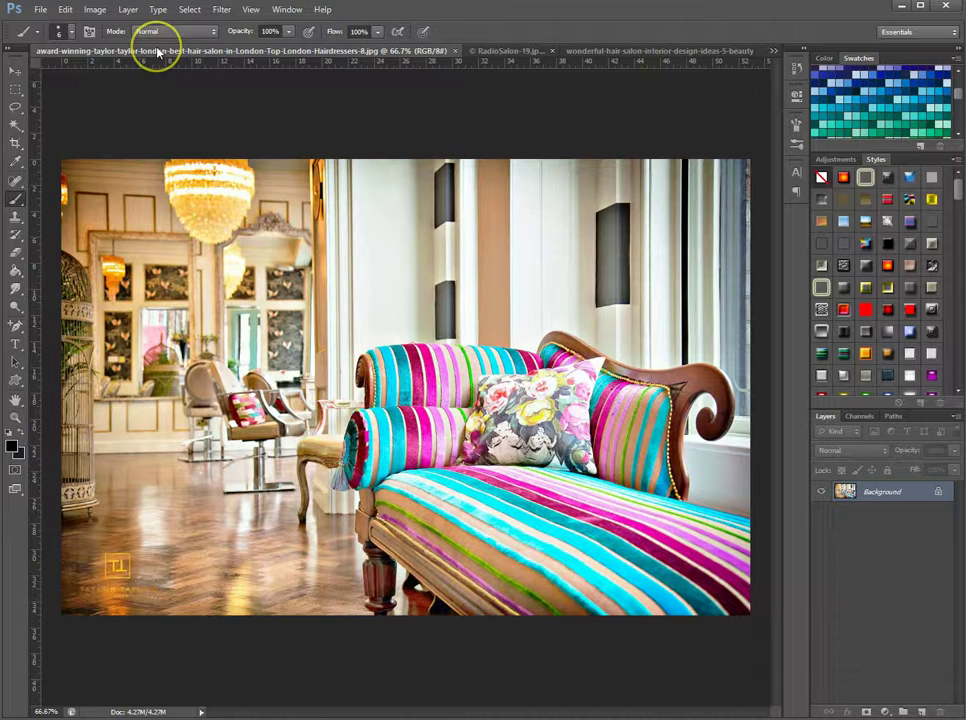
Duplicate the Background layer of the award-winning London salon image into 2d29ht.psd and close that source image
click(16, 72)
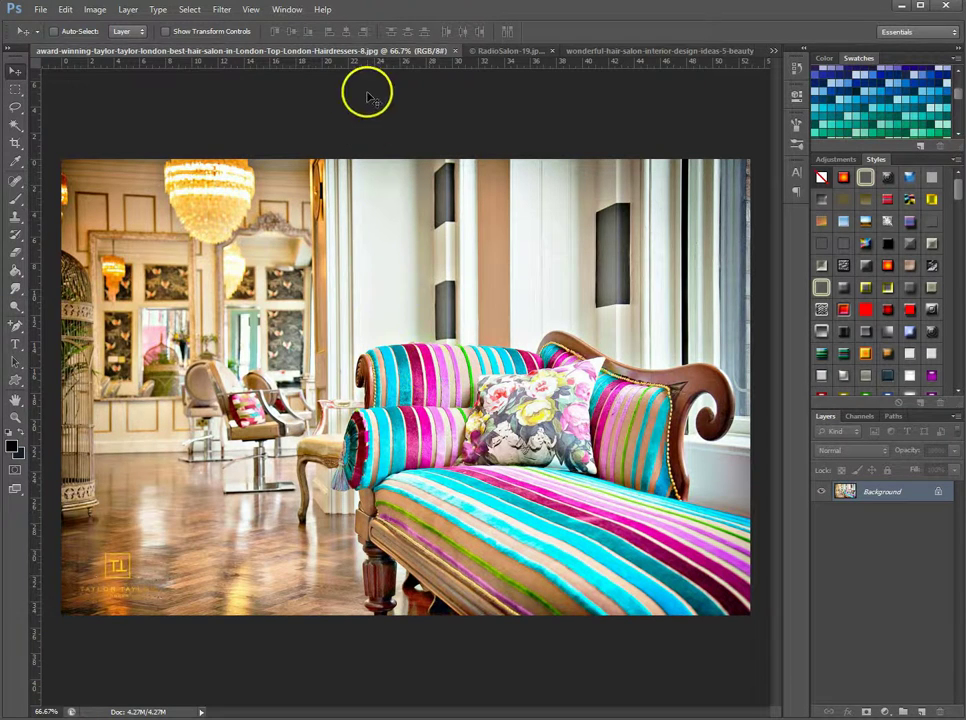
right_click(893, 492)
click(895, 520)
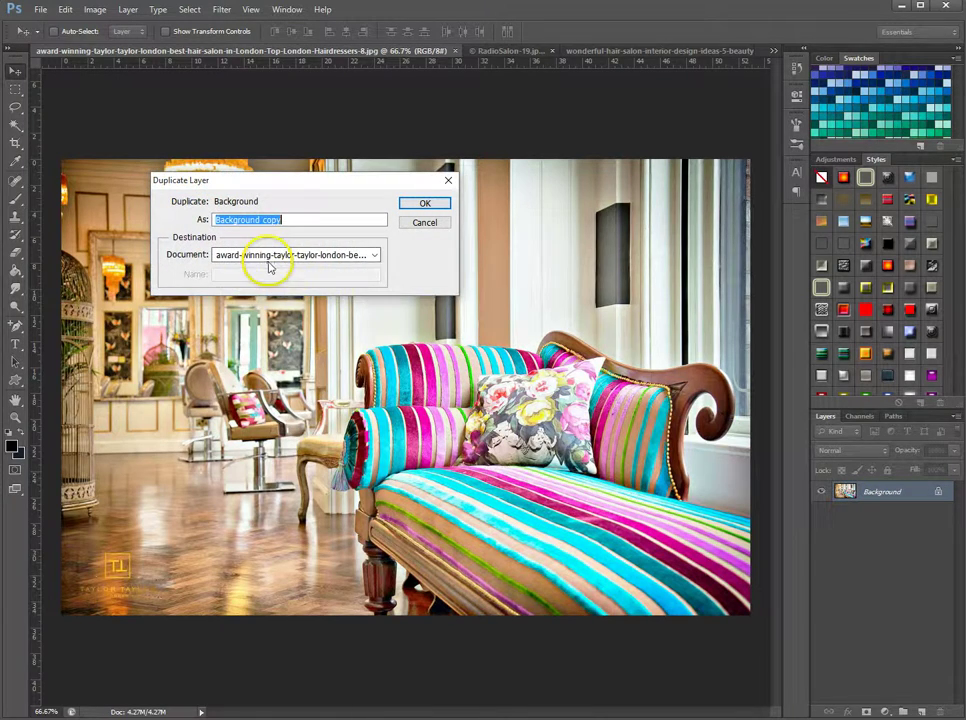
click(272, 256)
click(276, 266)
click(421, 203)
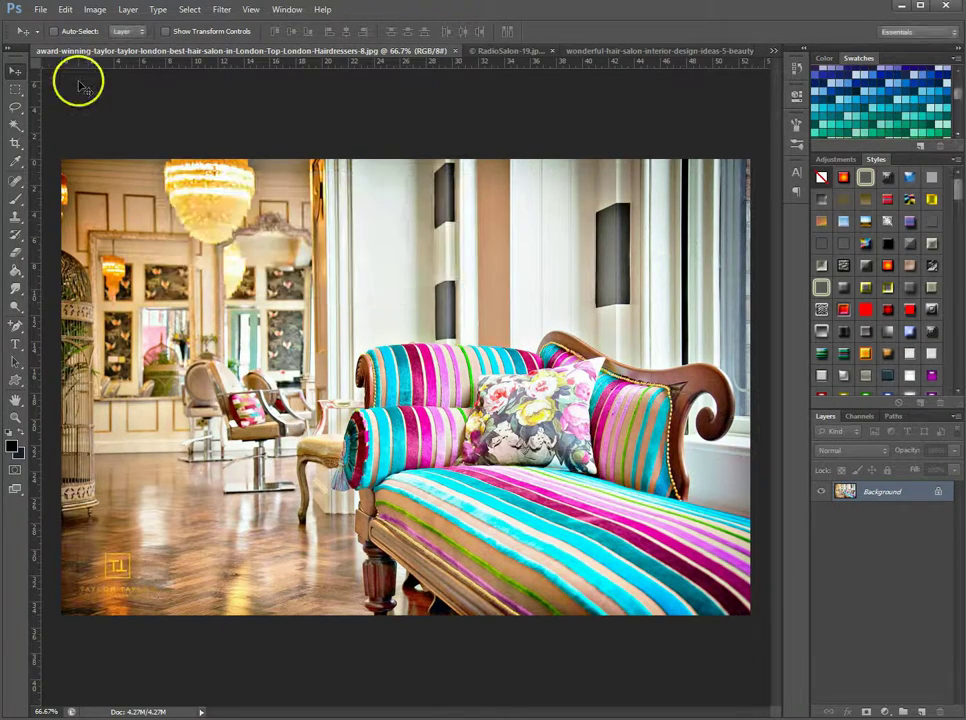
click(455, 51)
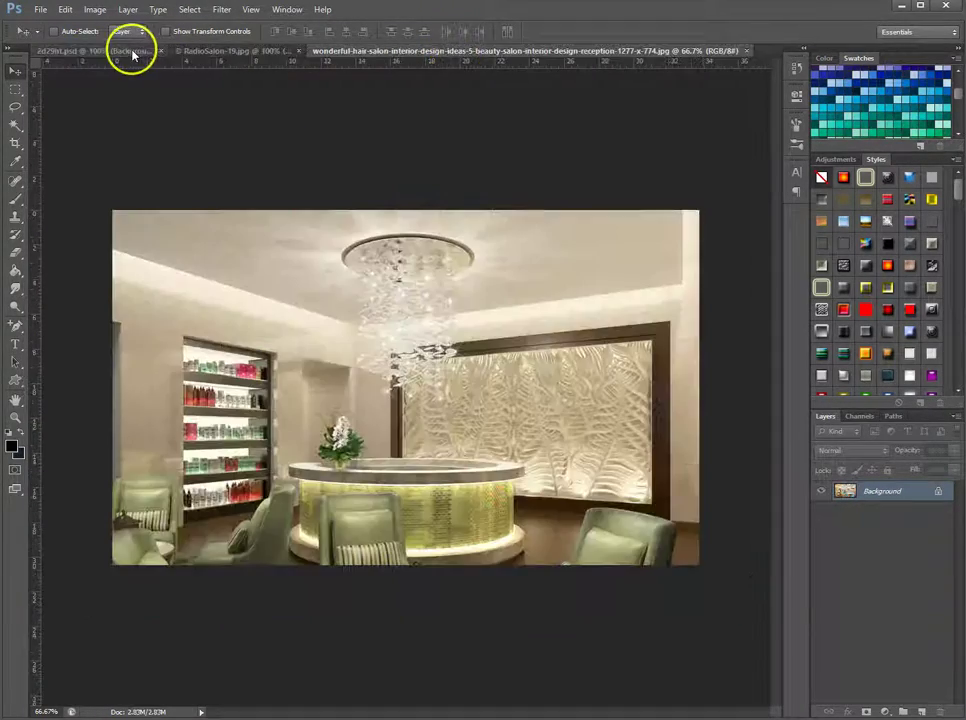
In 2d29ht.psd, scale the London salon layer down to about 66.8% and place its striped sofa behind the man
click(75, 51)
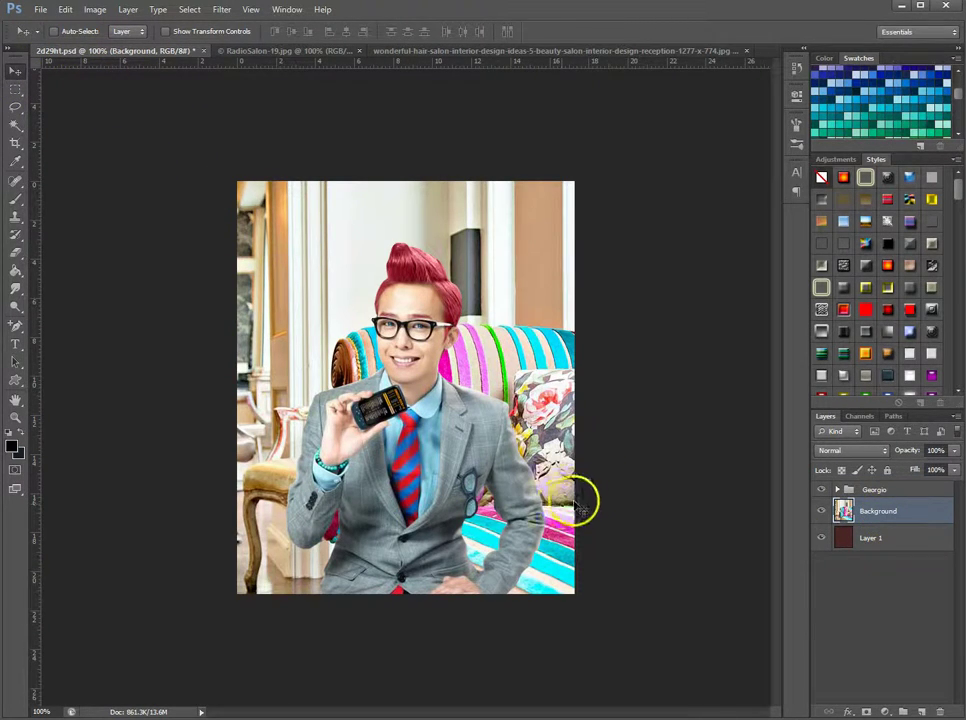
drag(580, 508, 420, 584)
key(ctrl+t)
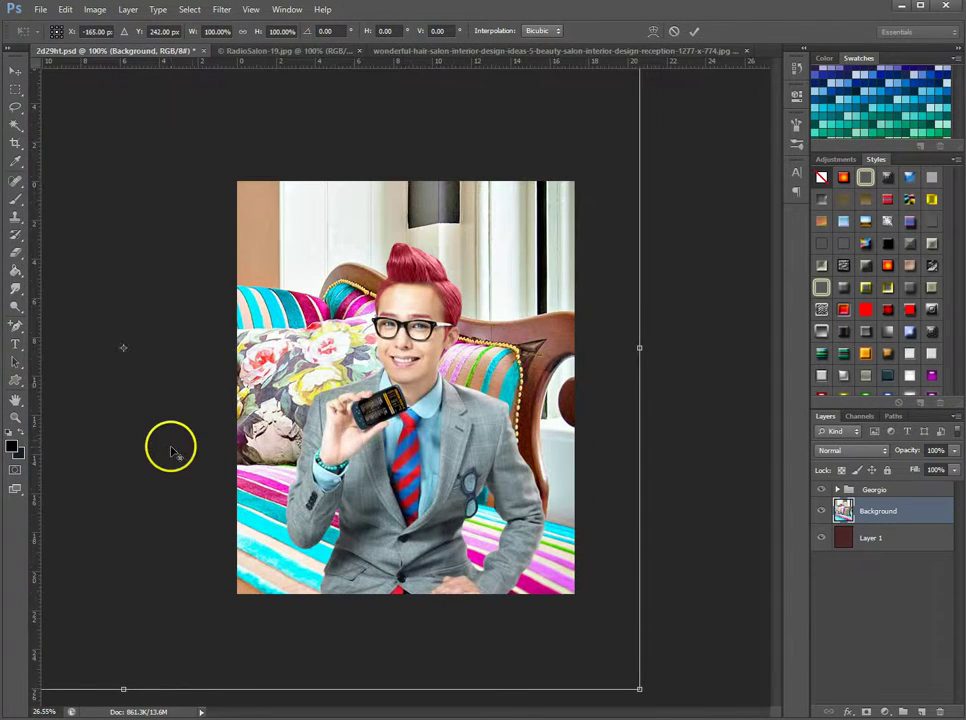
key(ctrl+minus)
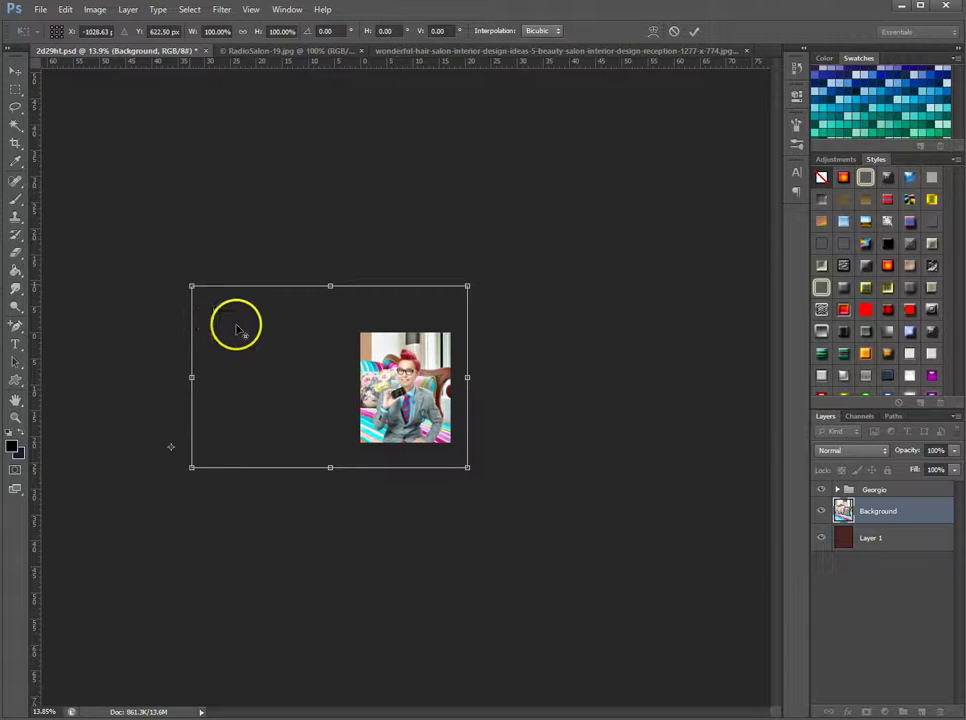
key(ctrl+minus)
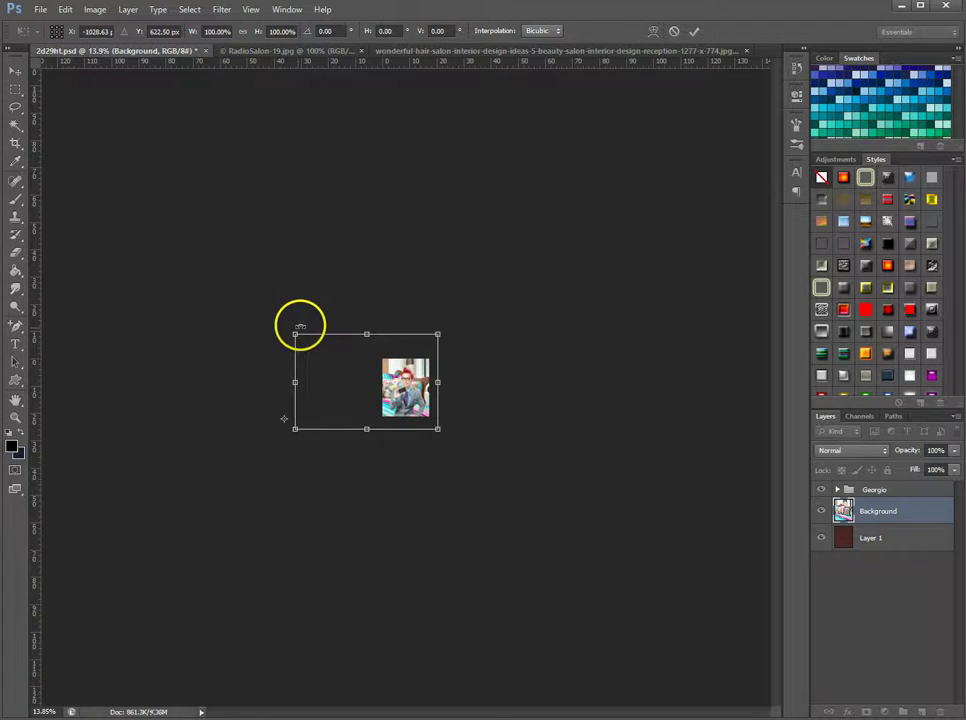
drag(291, 334, 347, 391)
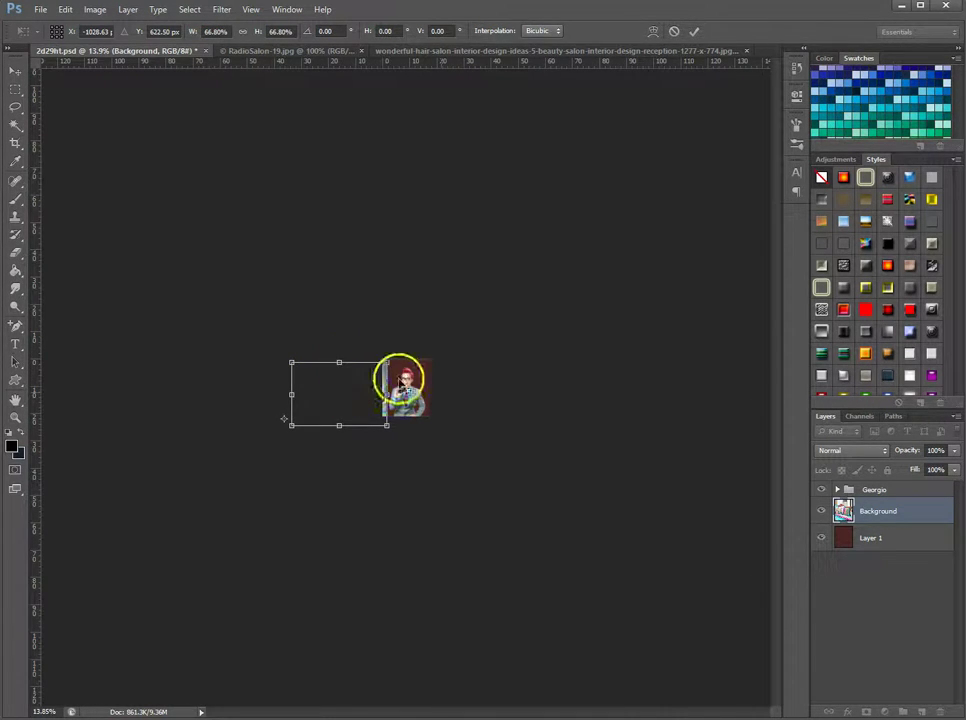
alt+click(400, 380)
scroll(441, 394, up, 4)
scroll(433, 403, up, 2)
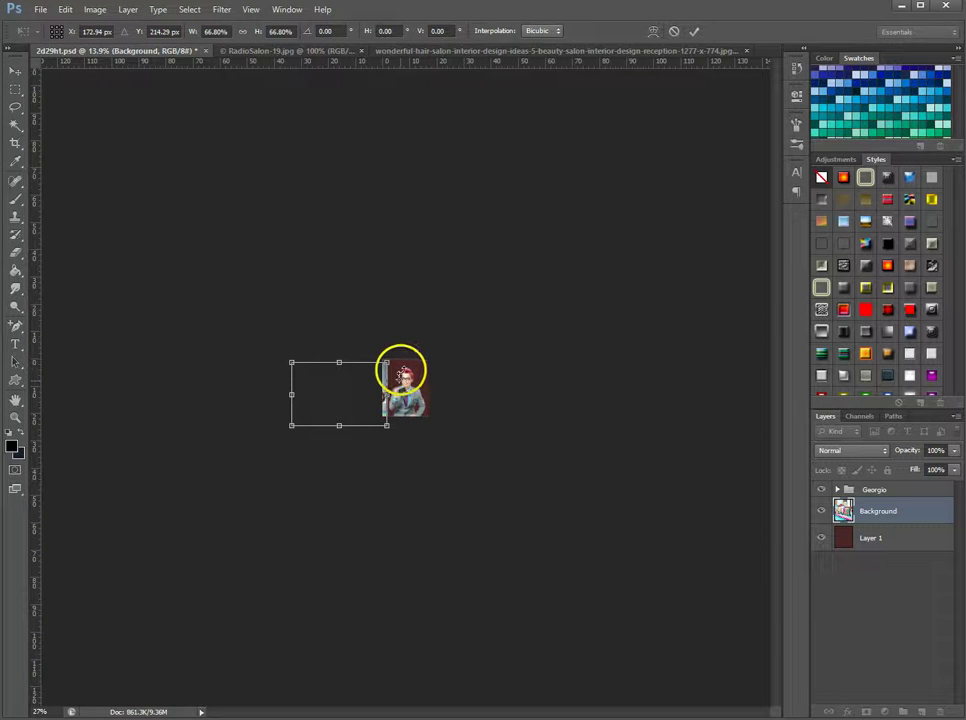
scroll(418, 416, up, 8)
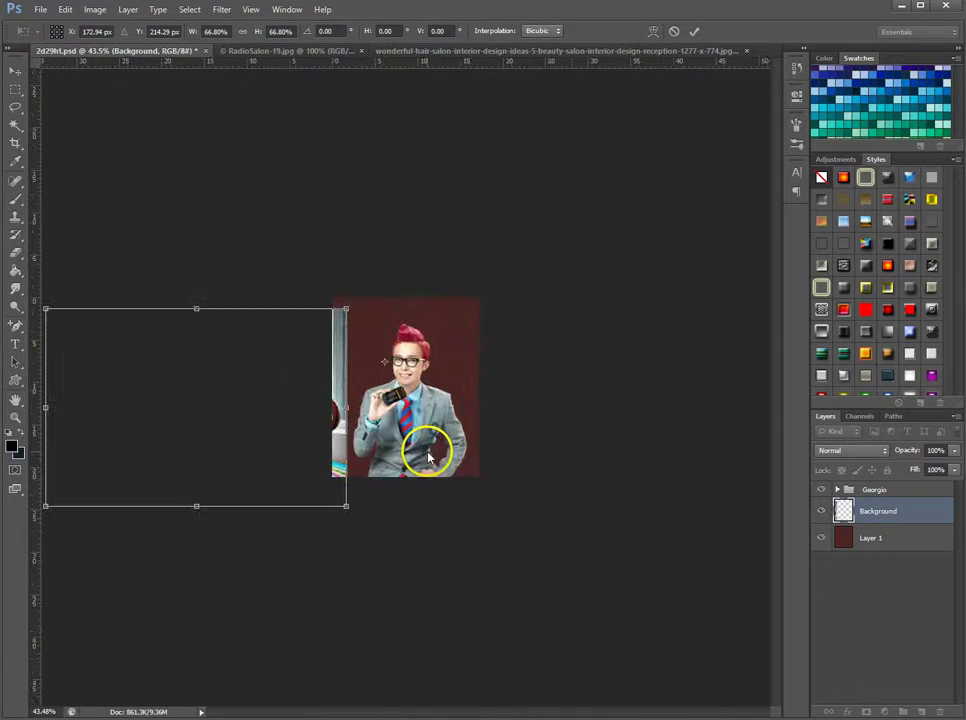
drag(233, 370, 366, 340)
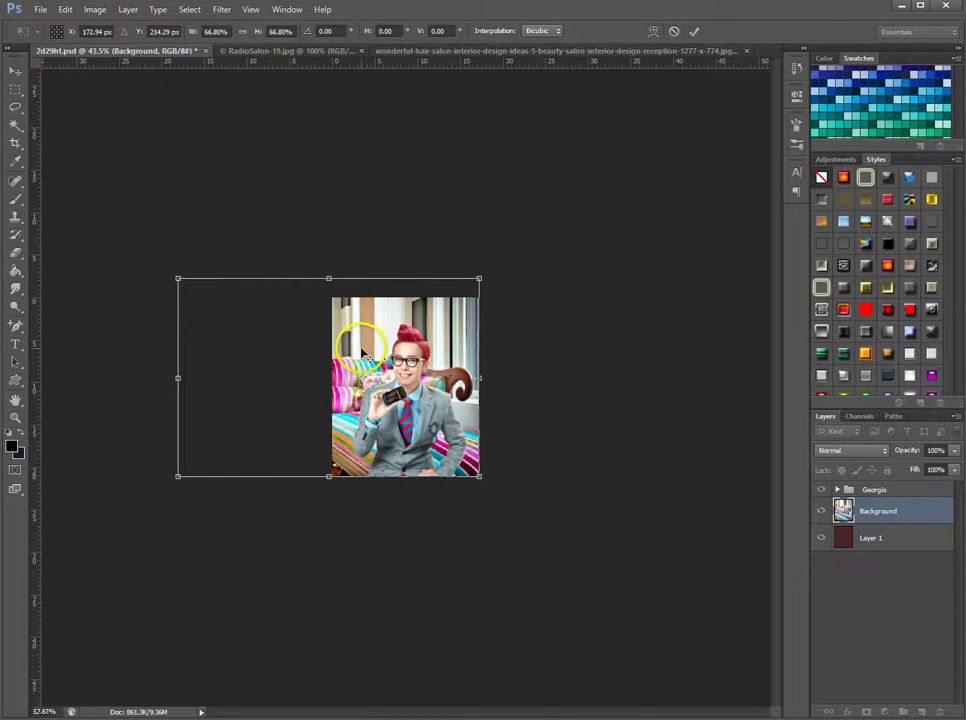
Set the transform reference point on the salon layer's bottom-right corner and scale the layer down to about 61.4%
scroll(378, 372, up, 3)
drag(373, 352, 475, 468)
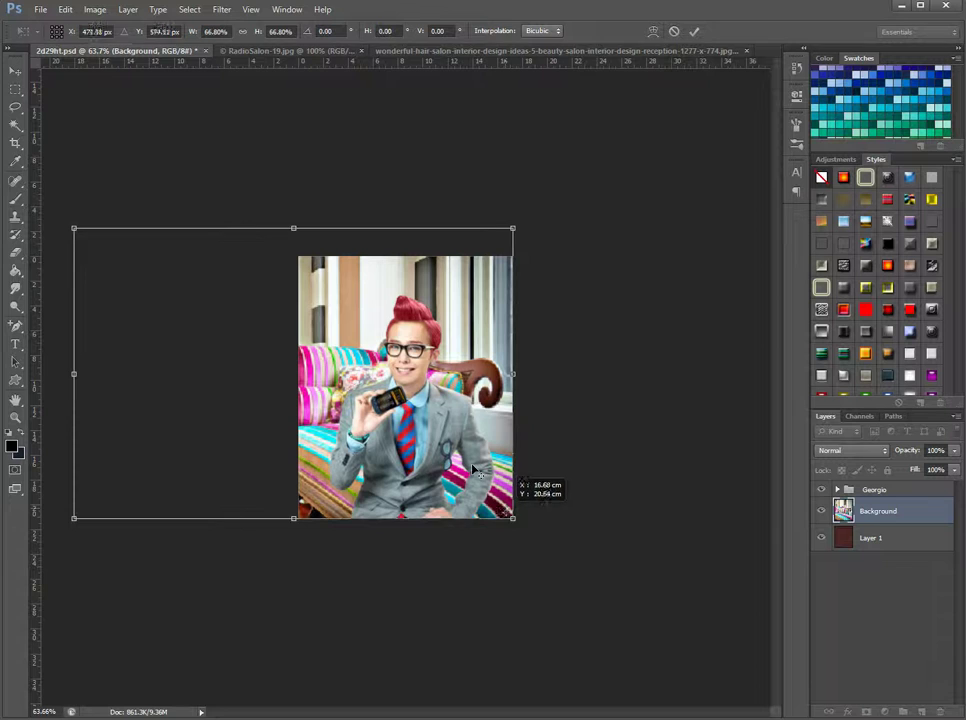
drag(509, 518, 511, 521)
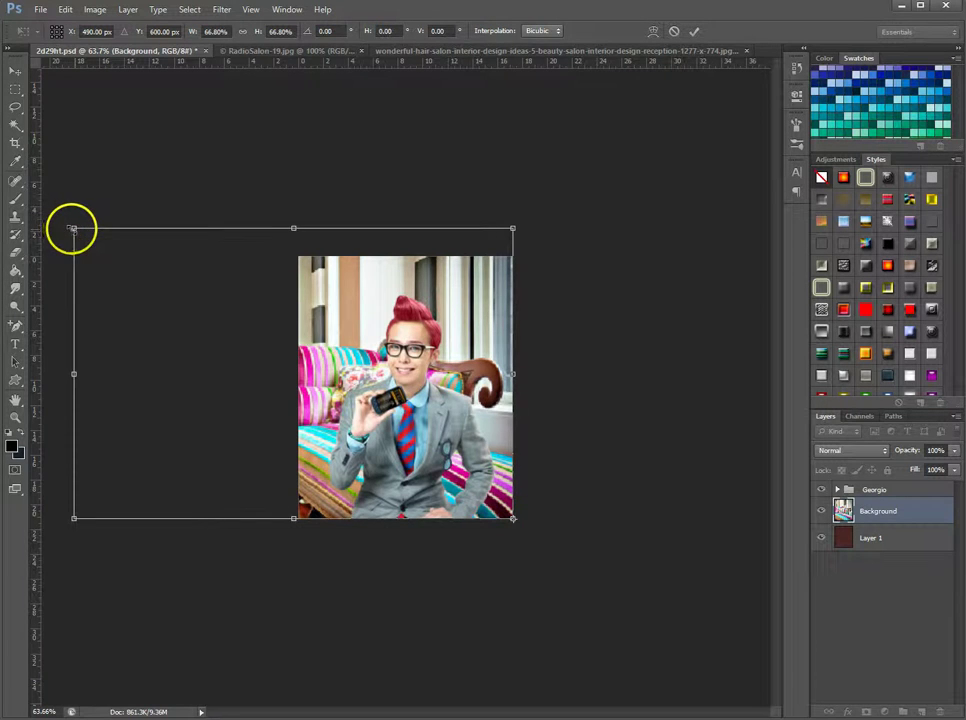
drag(73, 228, 110, 252)
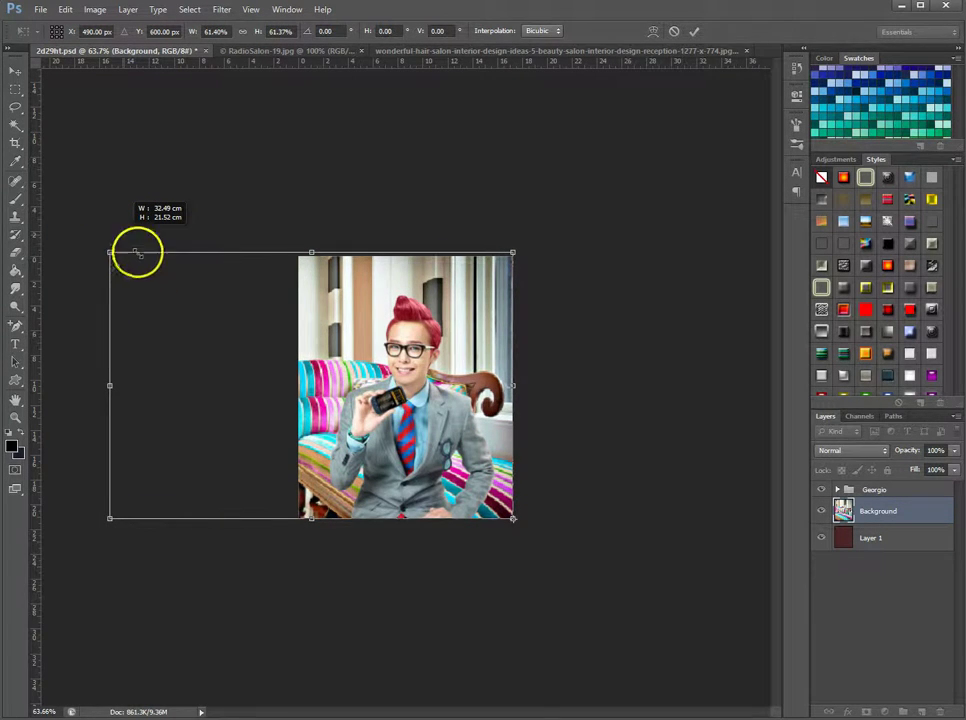
click(694, 31)
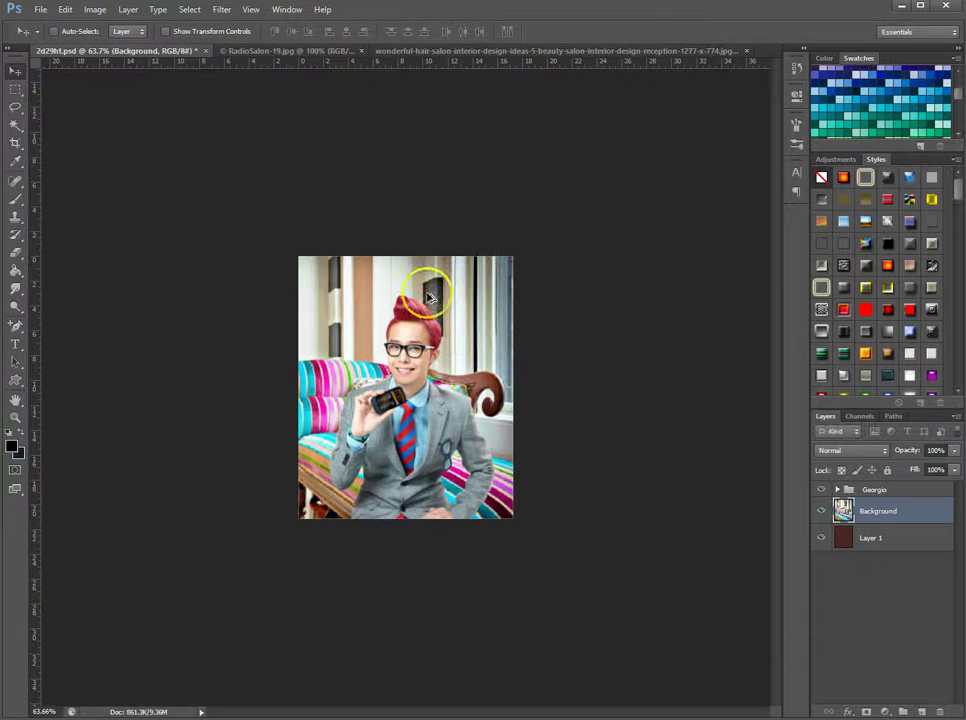
Try other positions for the London salon layer behind the man and delete that layer
scroll(410, 399, up, 3)
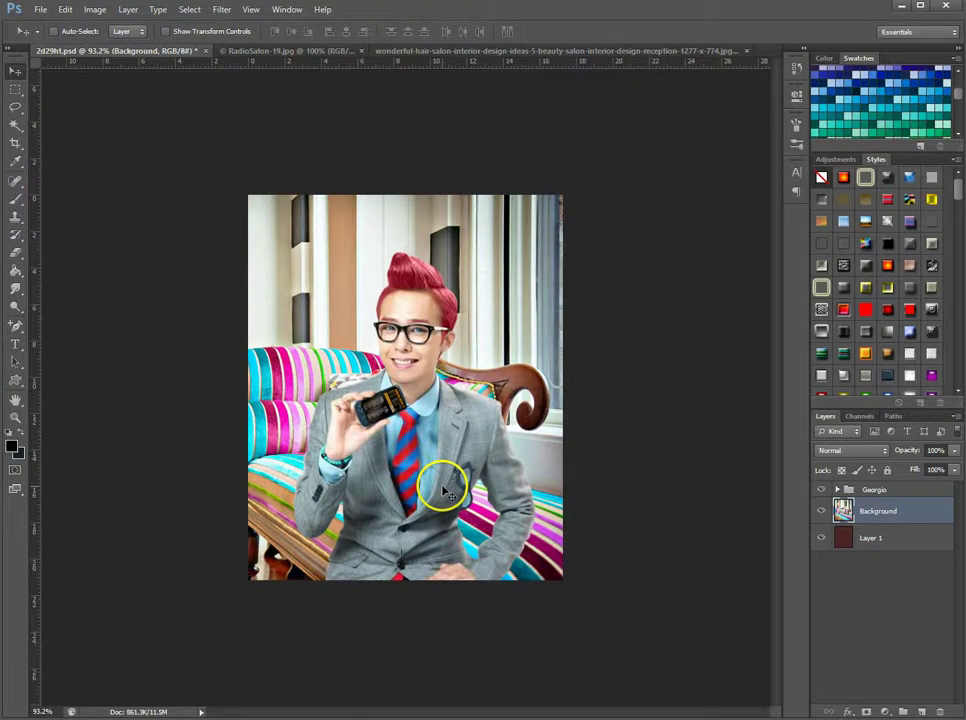
drag(442, 487, 431, 527)
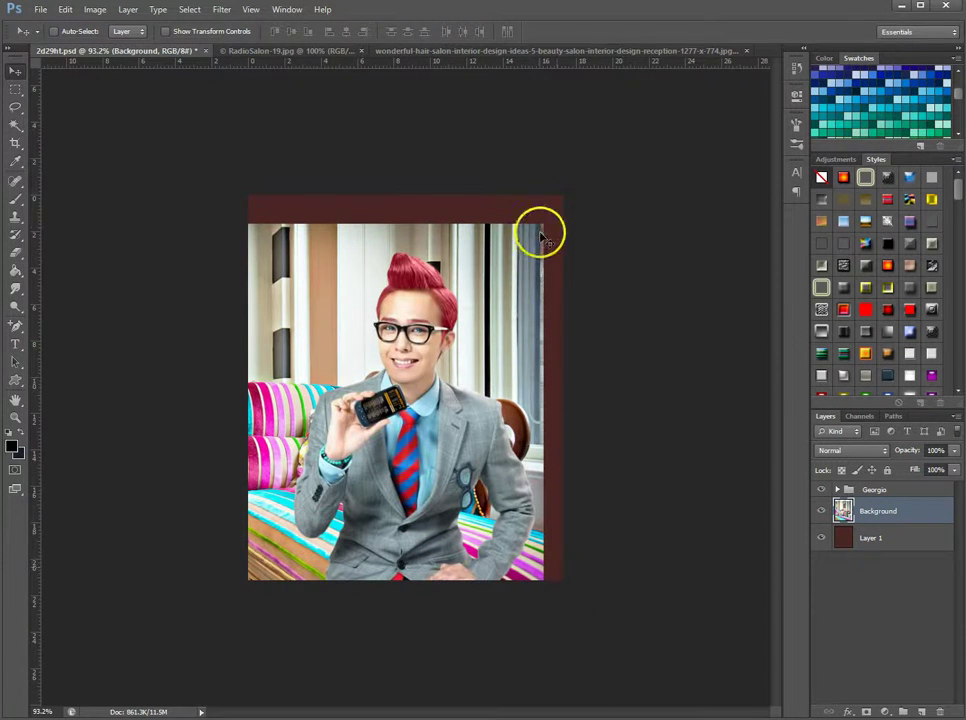
drag(322, 379, 500, 351)
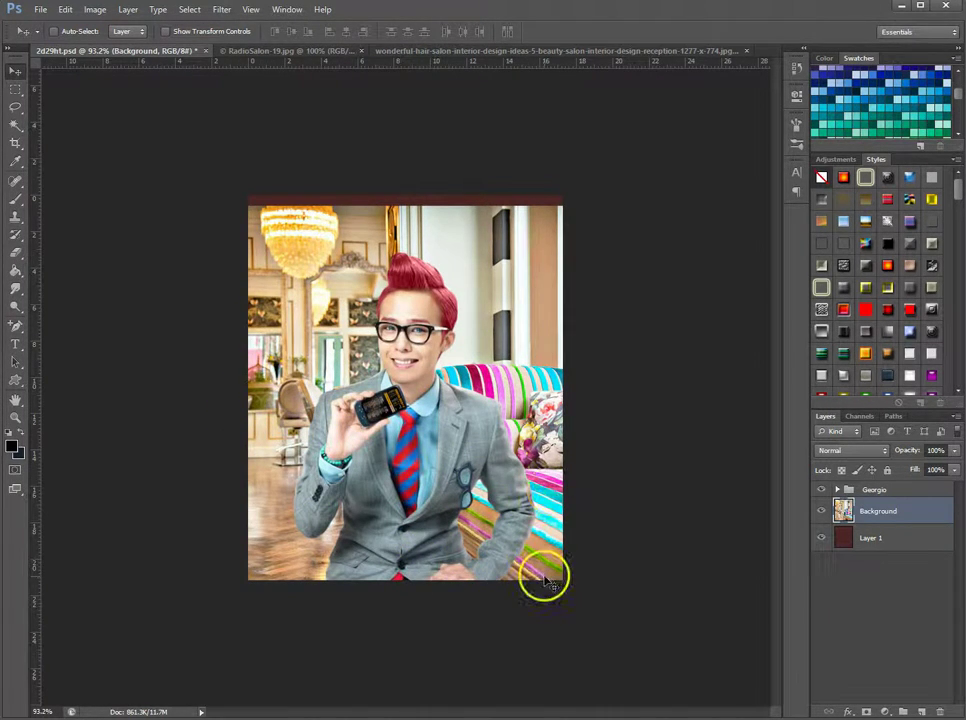
click(942, 710)
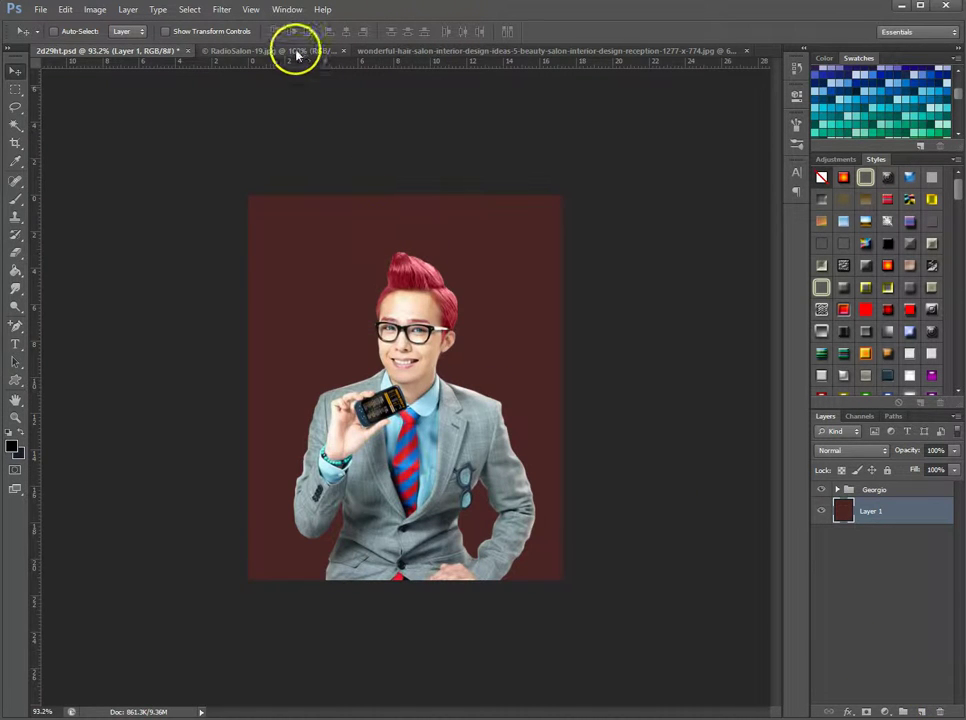
Duplicate the Background layer of the wonderful-hair-salon reception image into 2d29ht.psd and return to that document
click(296, 52)
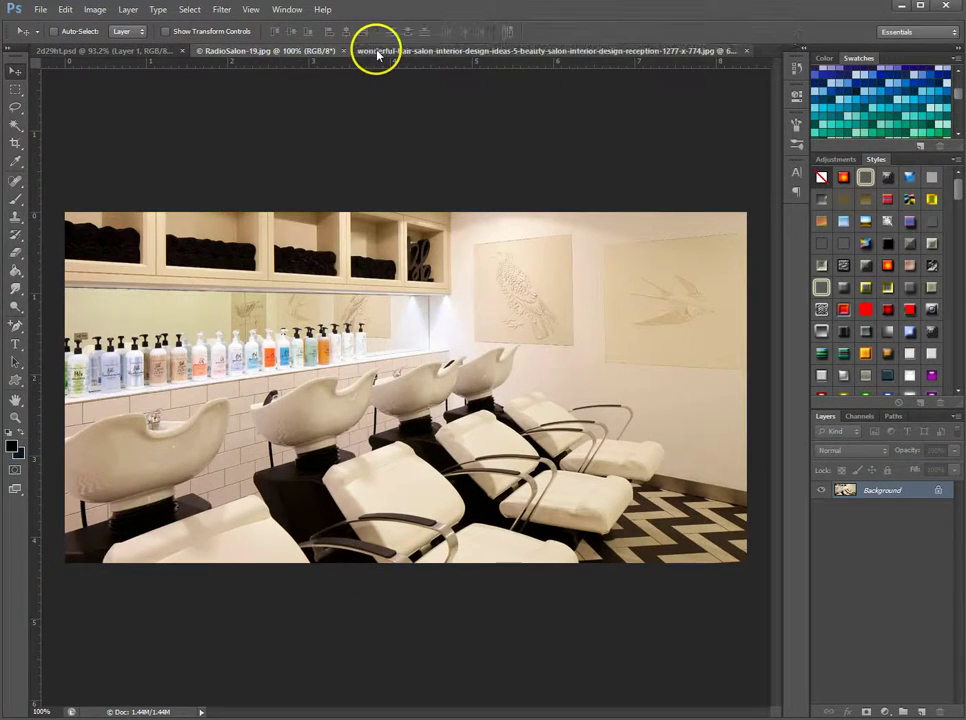
click(377, 52)
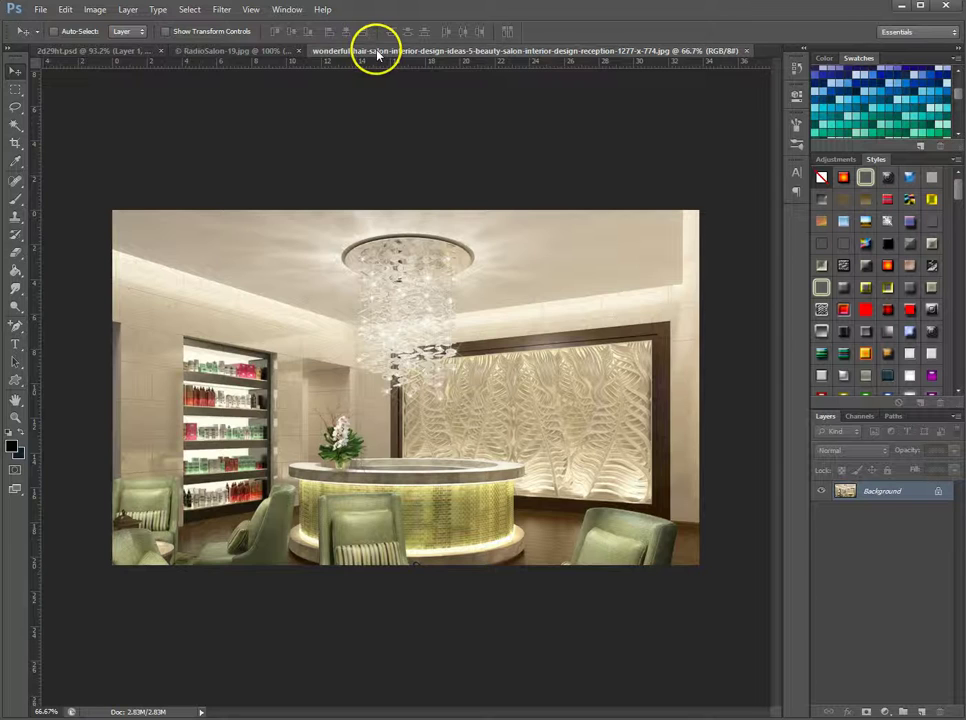
right_click(886, 494)
click(860, 528)
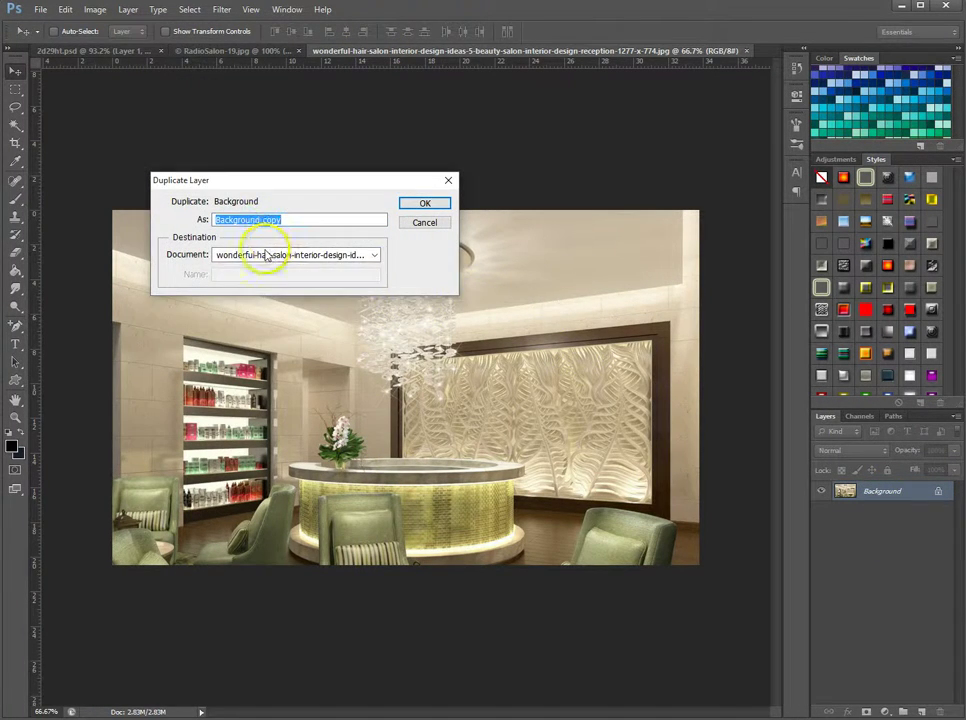
click(263, 255)
click(240, 265)
click(425, 204)
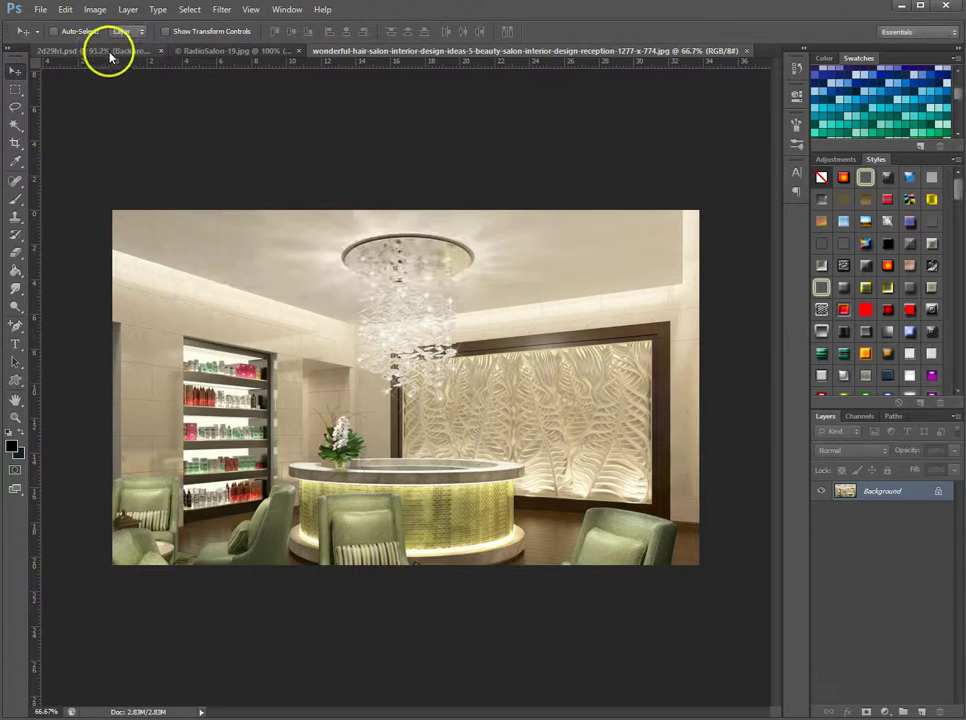
click(110, 51)
Move the reception layer so the lit product shelves and the orchid sit on either side of the man
click(15, 71)
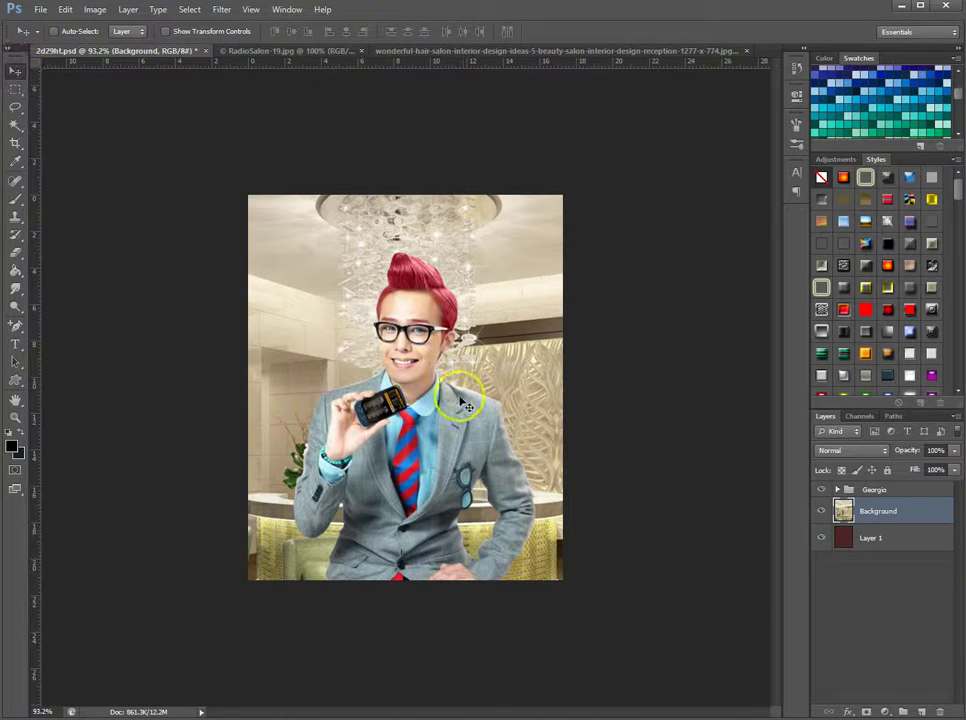
drag(463, 403, 564, 489)
key(ctrl+plus)
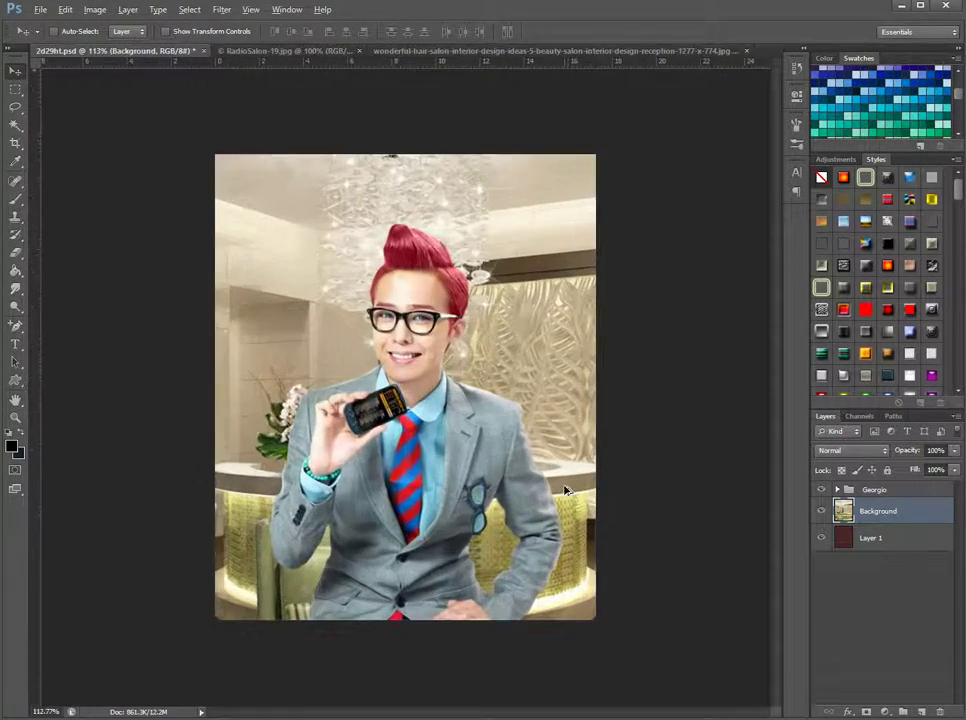
key(ctrl+plus)
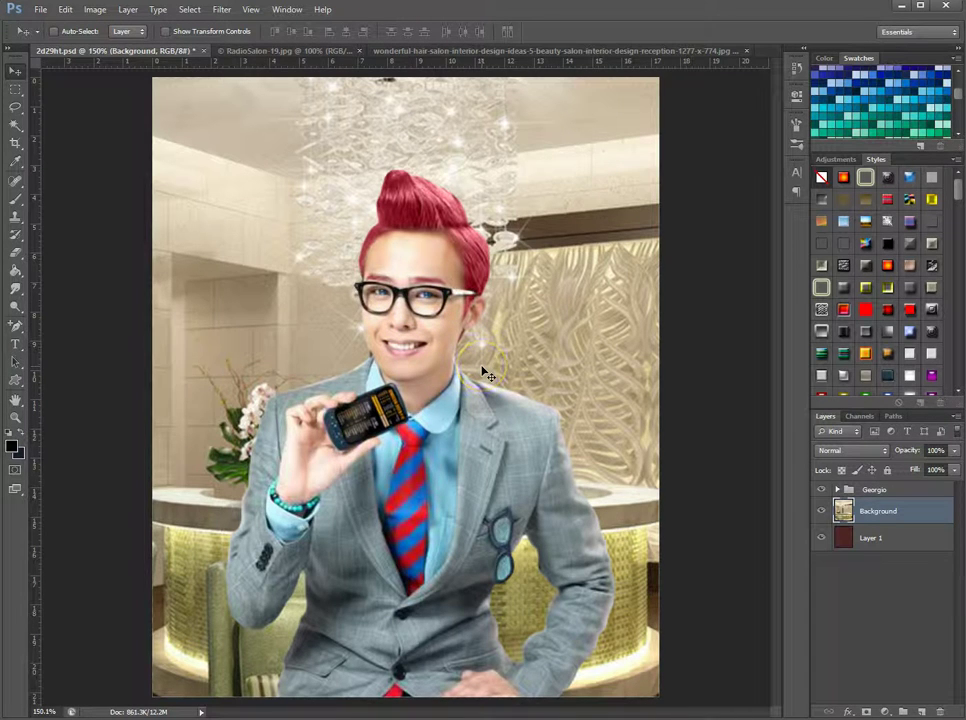
scroll(481, 372, down, 5)
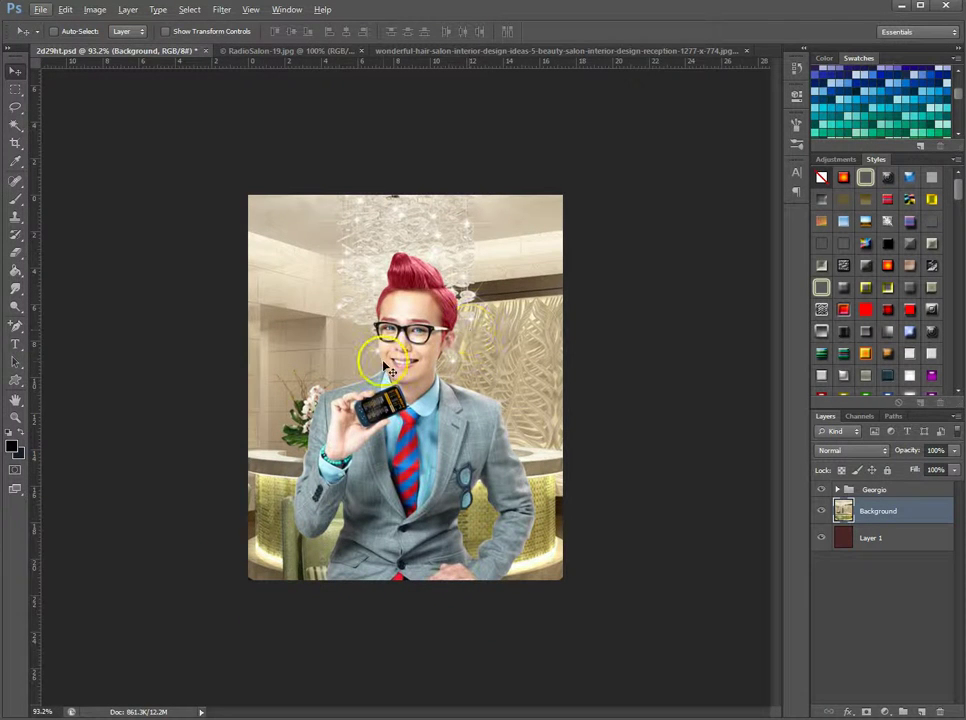
drag(390, 372, 493, 390)
key(ctrl+plus)
key(ctrl+plus)
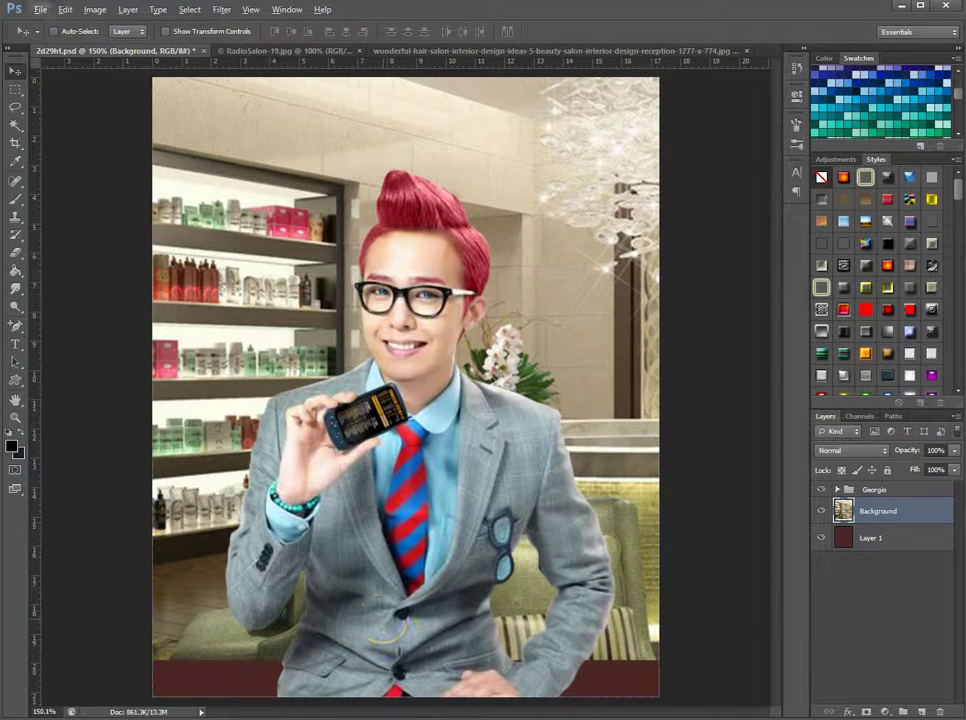
Crop the canvas from its lower edge to a height of about 19 cm, removing the strip the salon layer leaves uncovered
click(15, 144)
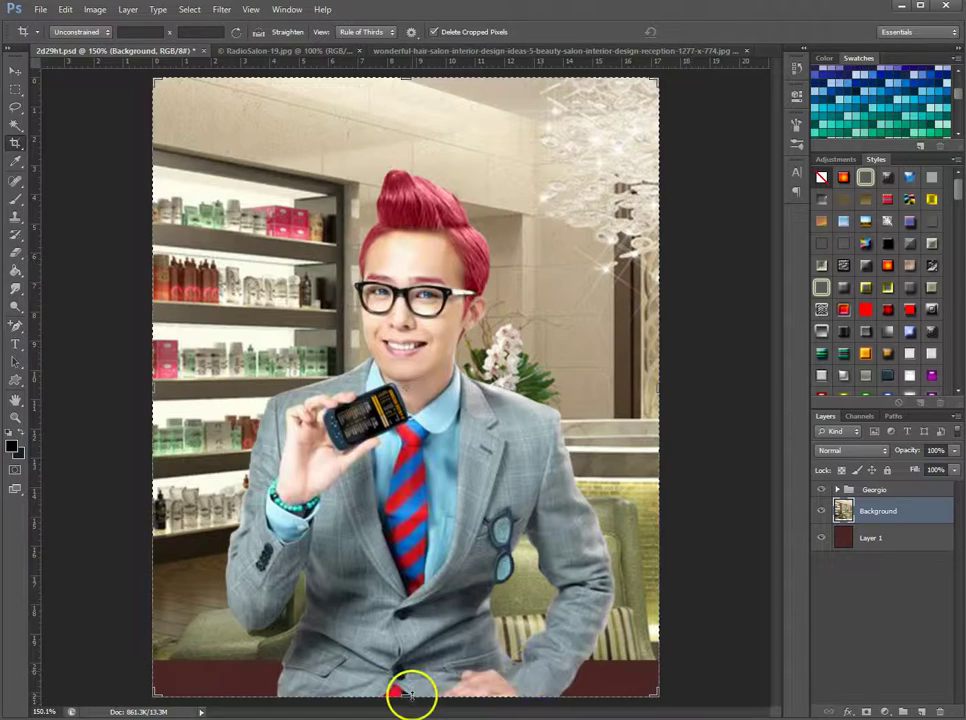
drag(407, 693, 414, 667)
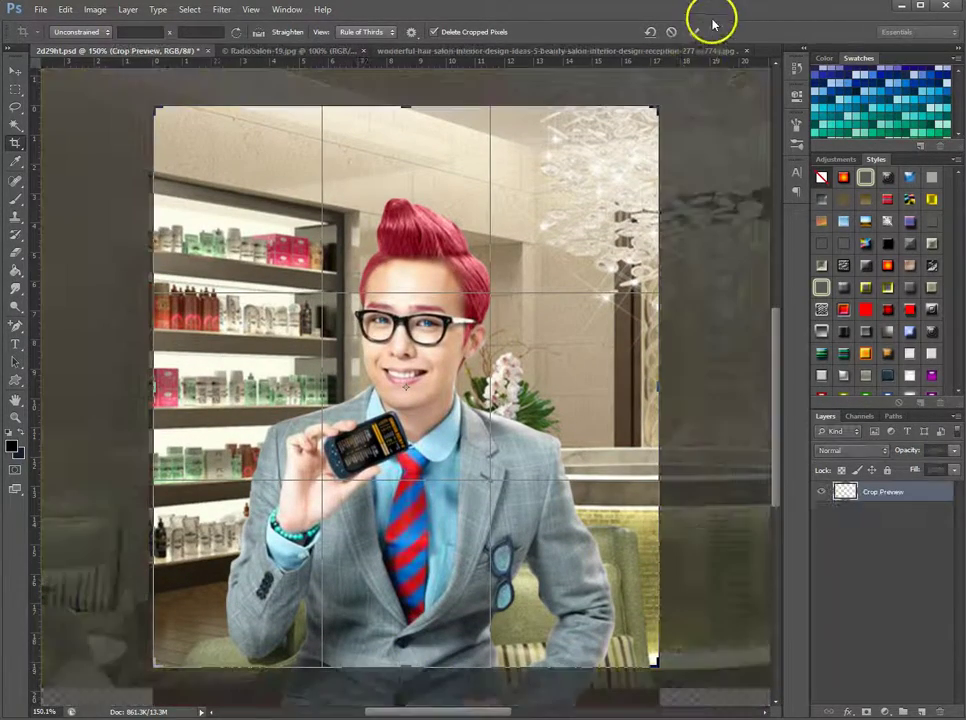
click(695, 33)
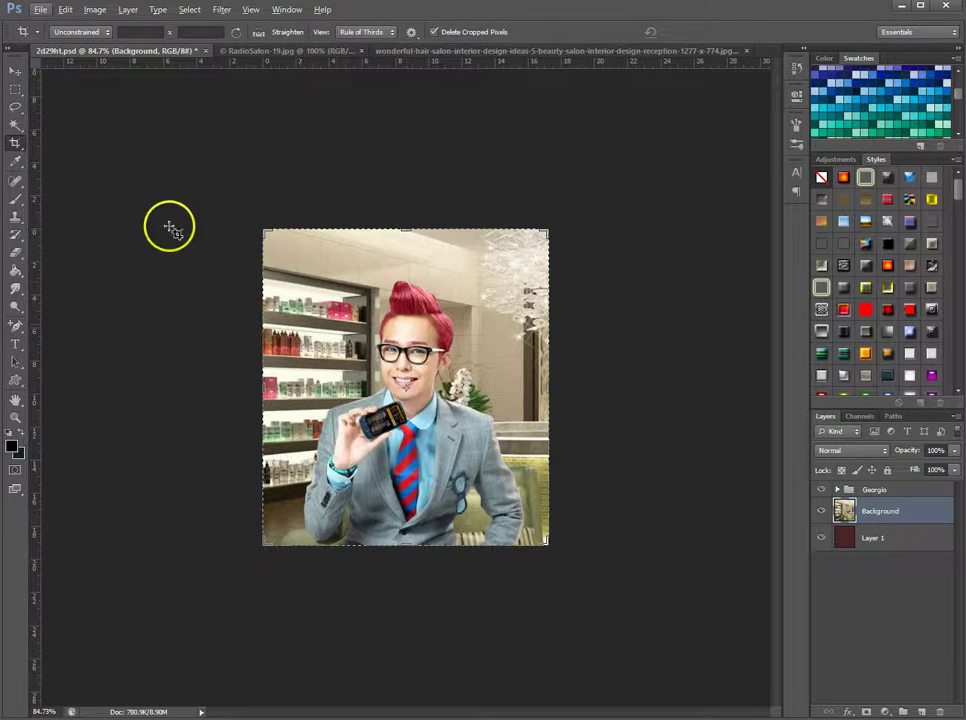
click(15, 71)
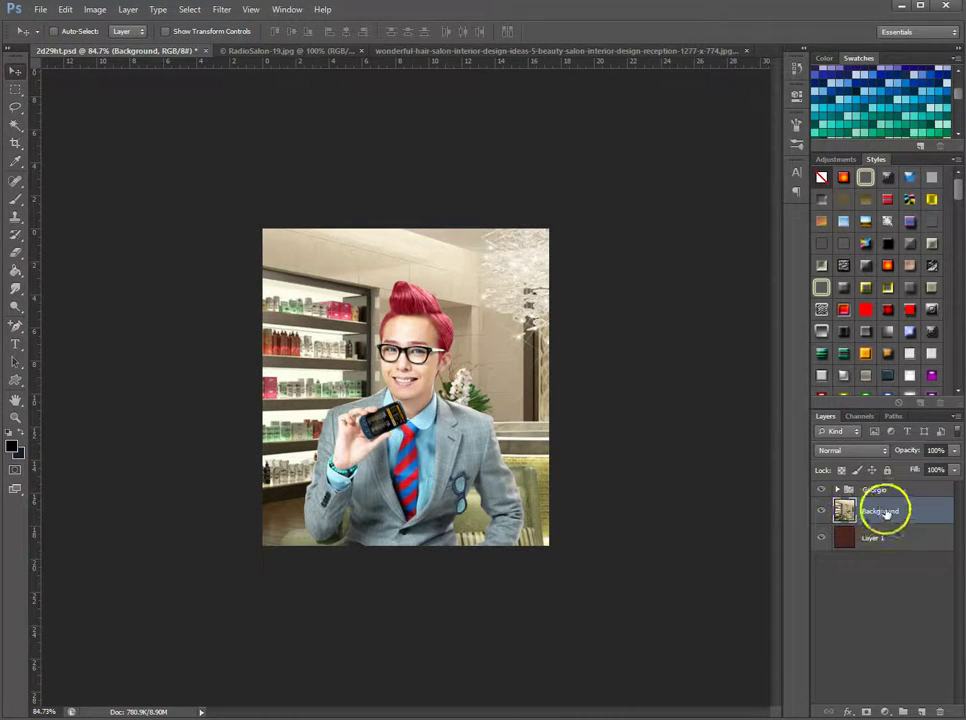
mouse_move(488, 348)
mouse_down()
mouse_move(507, 349)
mouse_move(452, 350)
mouse_move(500, 345)
mouse_move(487, 345)
mouse_up()
Duplicate the reception image's Background layer into 2d29ht.psd again and delete the earlier, cropped copy
click(262, 50)
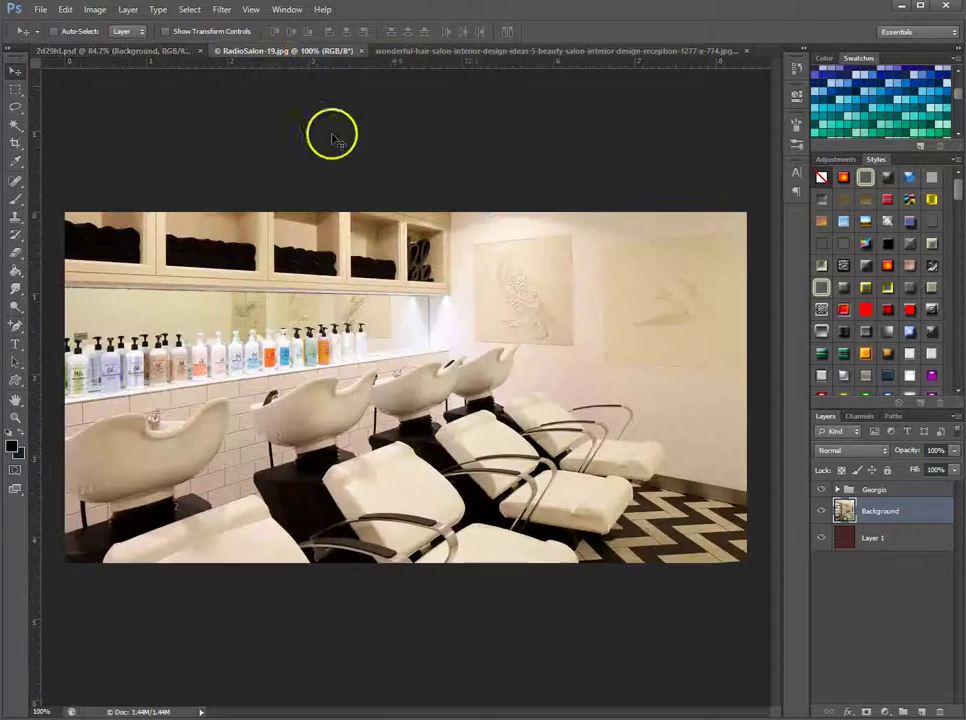
click(382, 51)
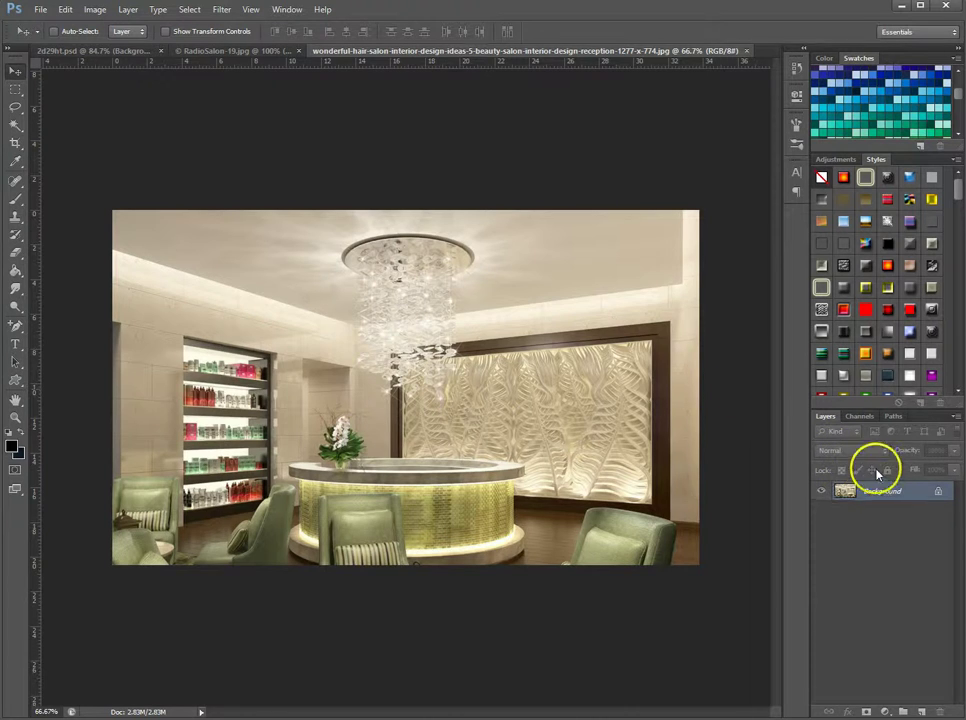
click(900, 491)
right_click(900, 491)
click(845, 519)
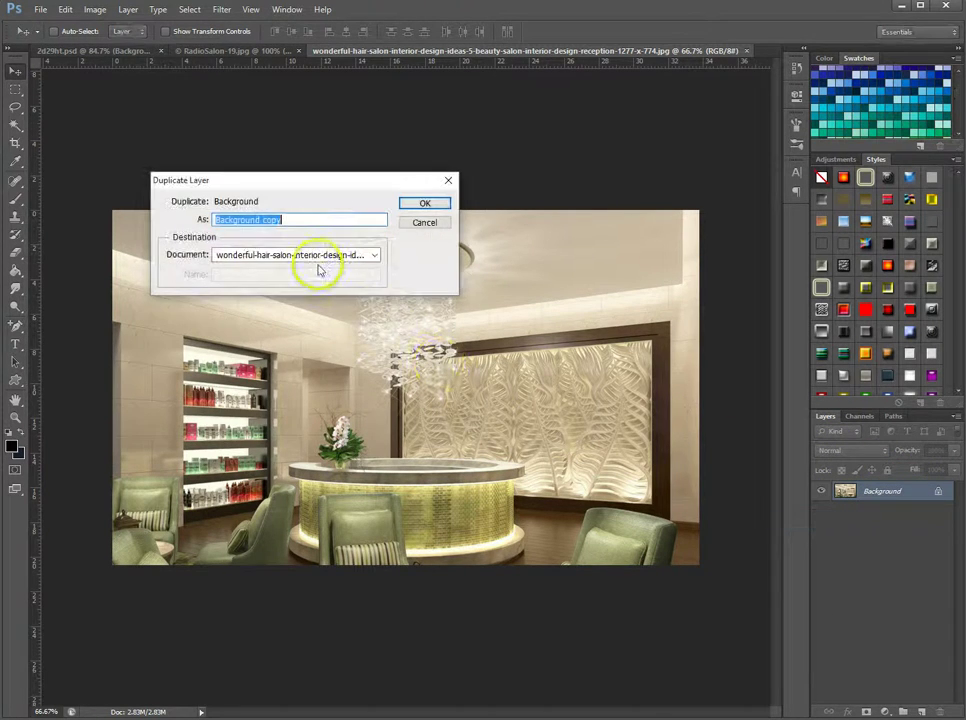
click(318, 255)
click(282, 269)
click(412, 207)
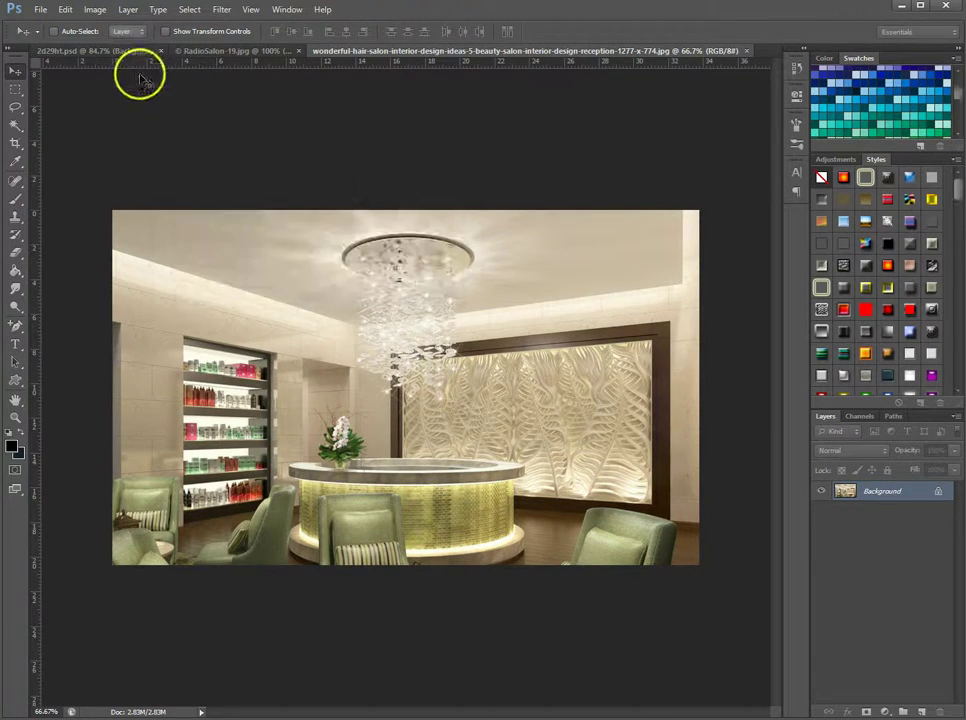
click(134, 50)
drag(888, 543, 888, 551)
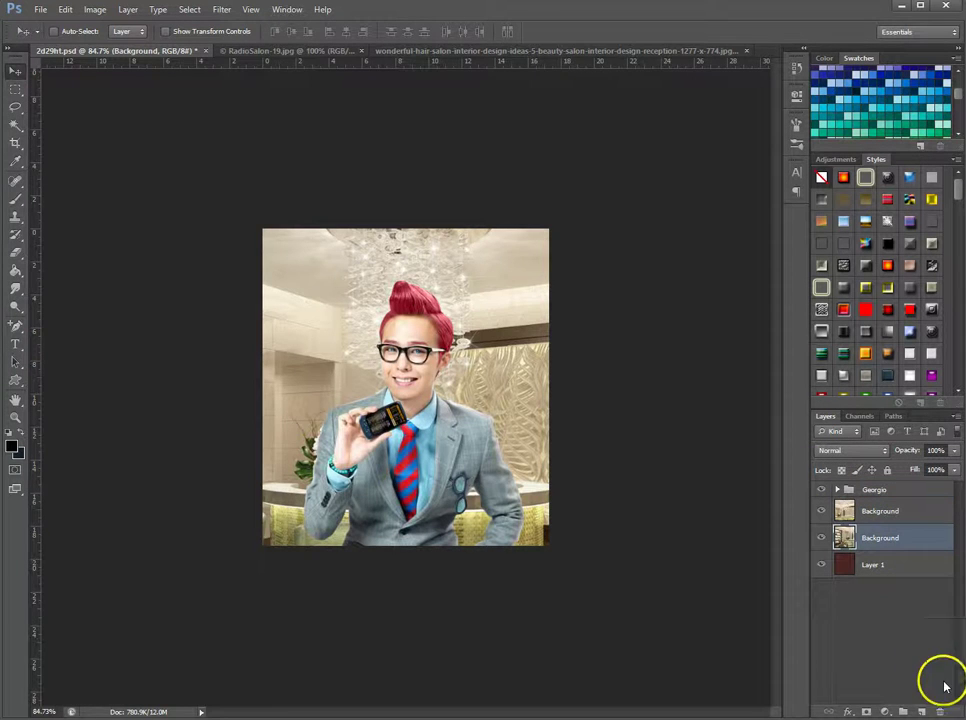
click(941, 711)
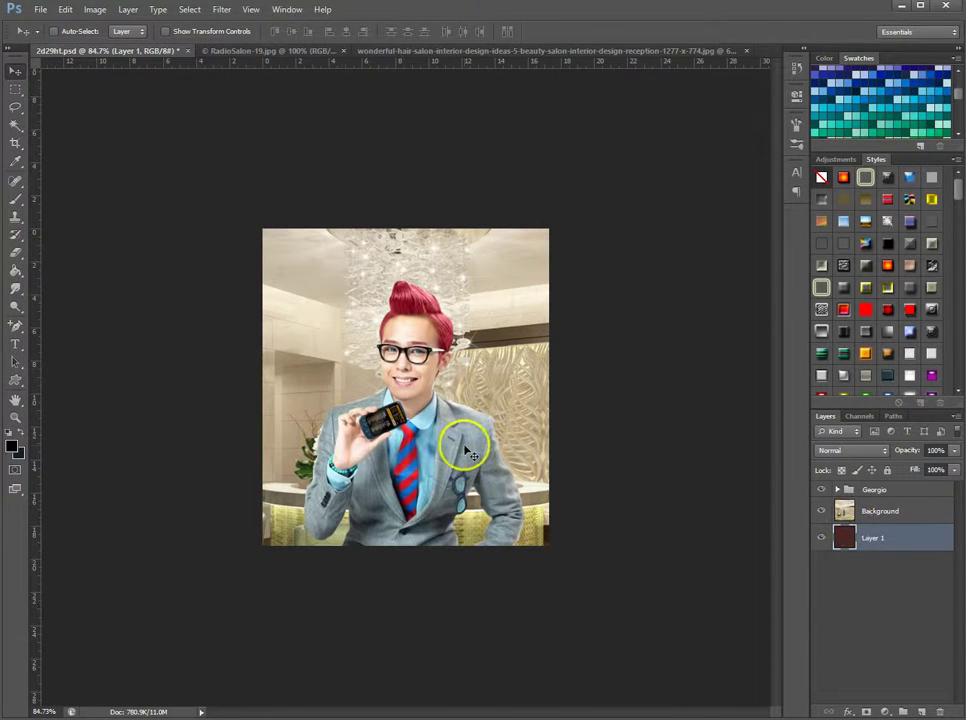
Move the reception layer so the full product shelves stand at the man's phone-hand side and the orchid shows beside his other shoulder
drag(466, 451, 381, 436)
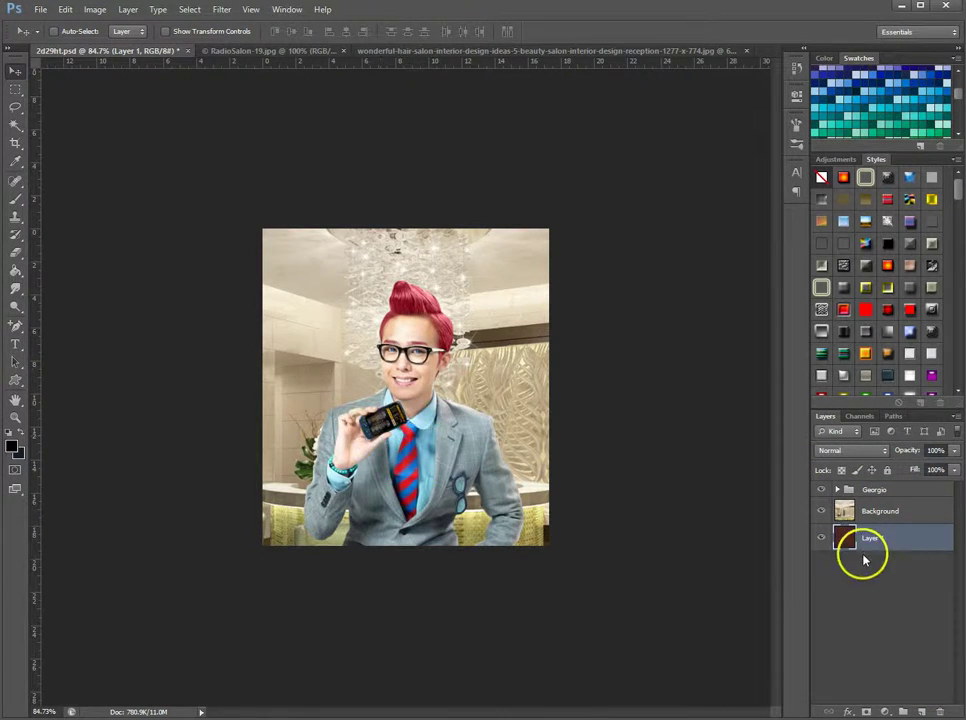
click(893, 513)
drag(517, 412, 623, 405)
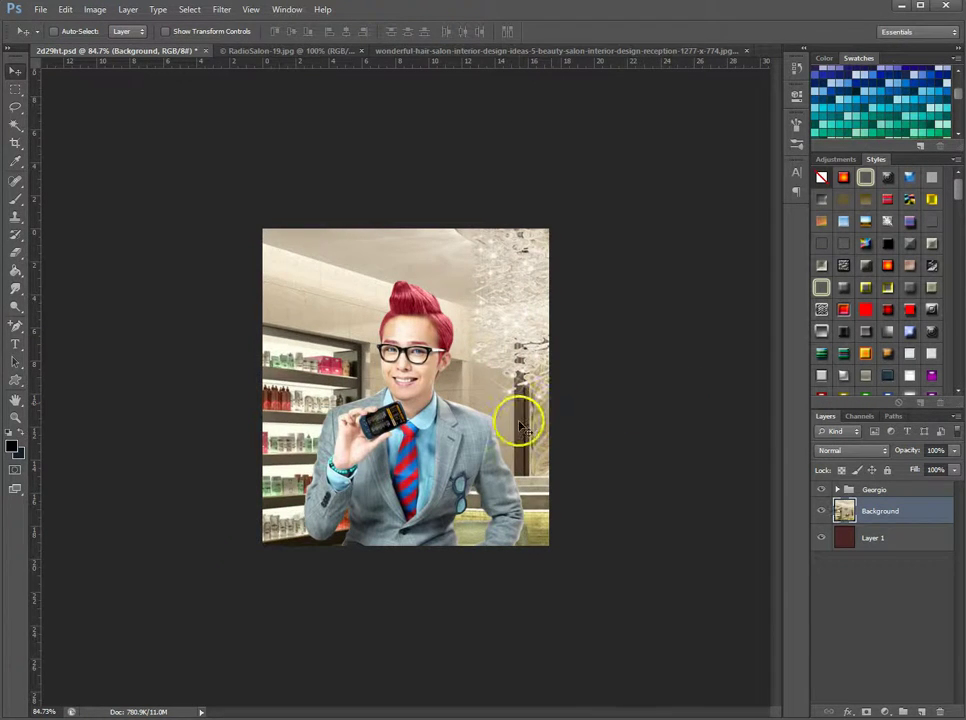
drag(520, 416, 534, 370)
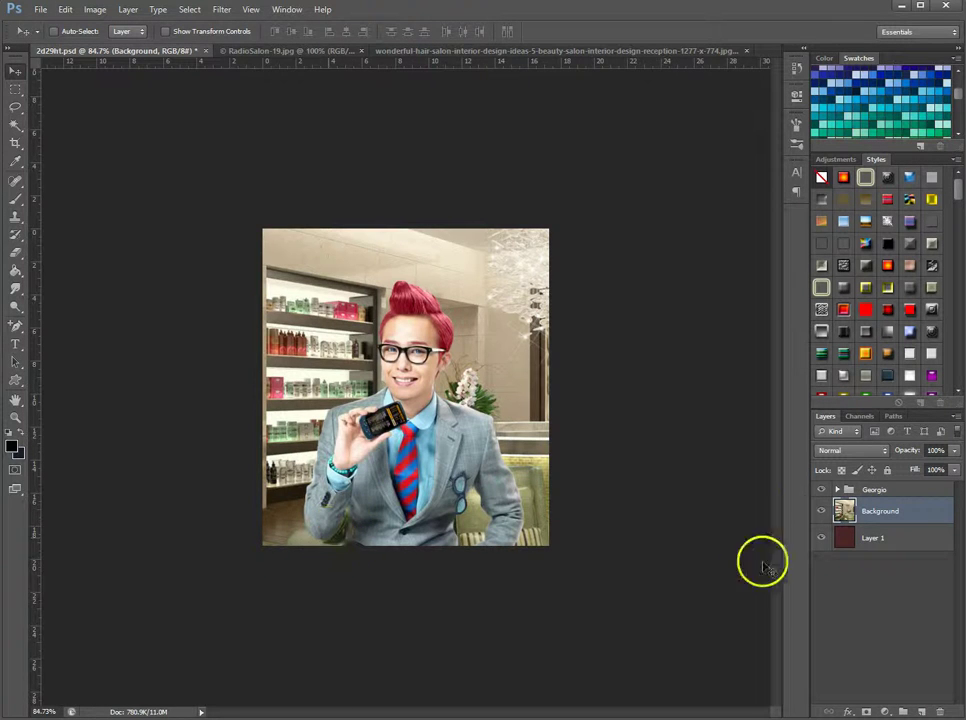
click(821, 489)
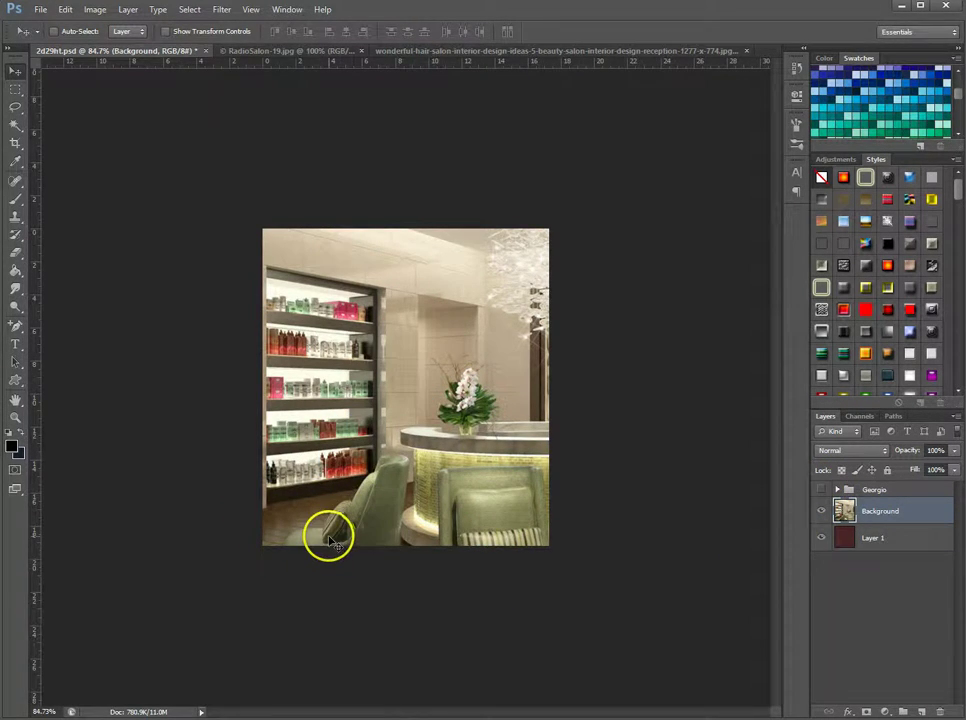
click(821, 489)
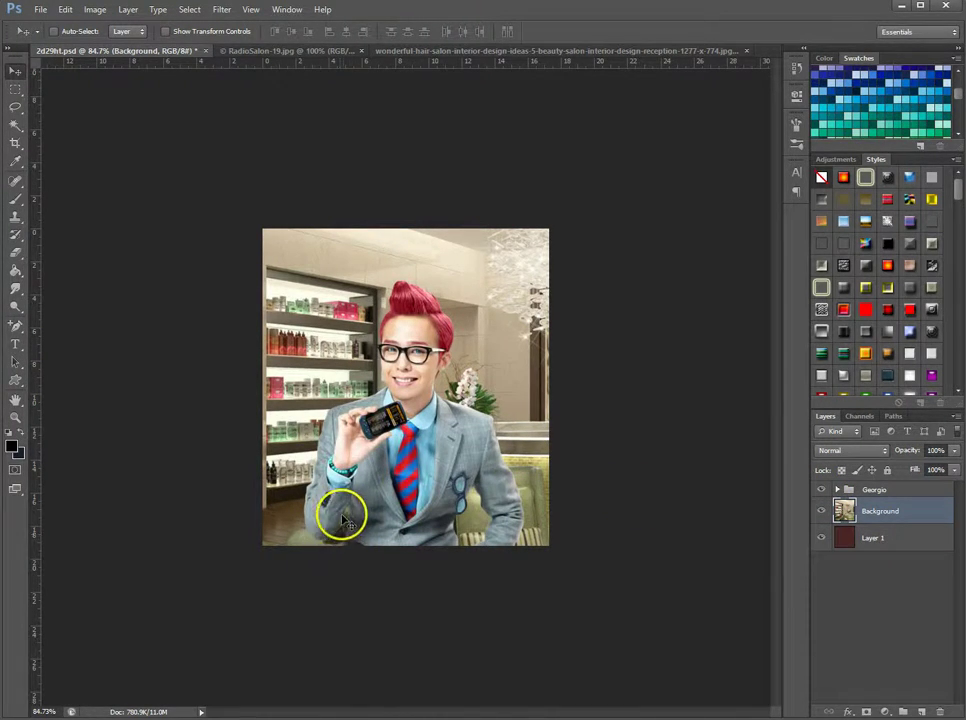
Hide the Georgio group and clone out the striped cushion on the armchair by the shelves, working on a new layer above Background
scroll(280, 558, up, 2)
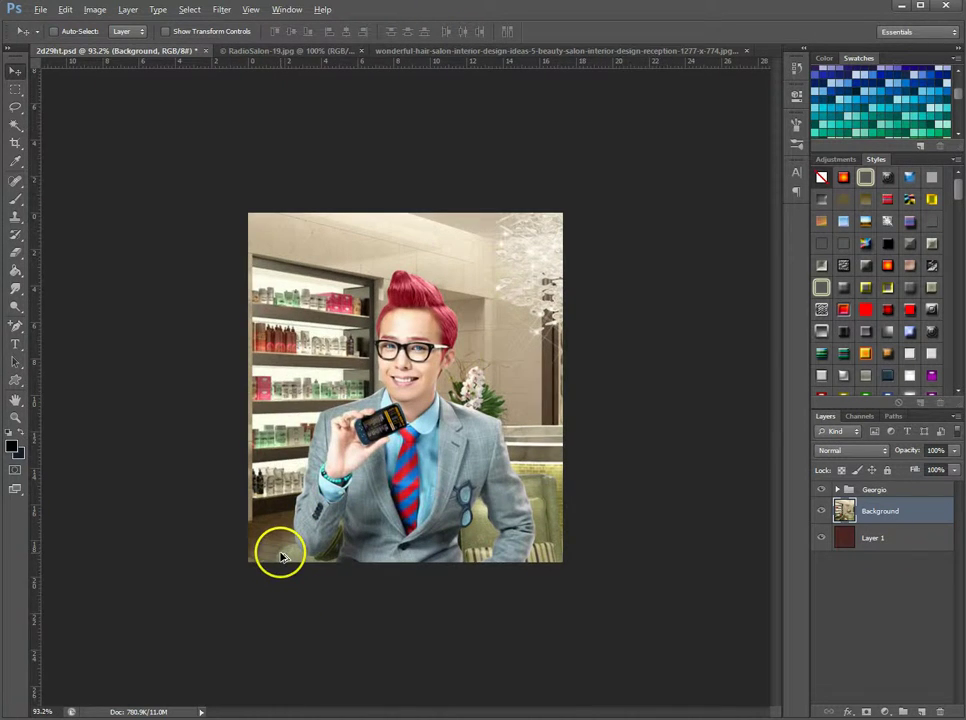
scroll(262, 600, up, 3)
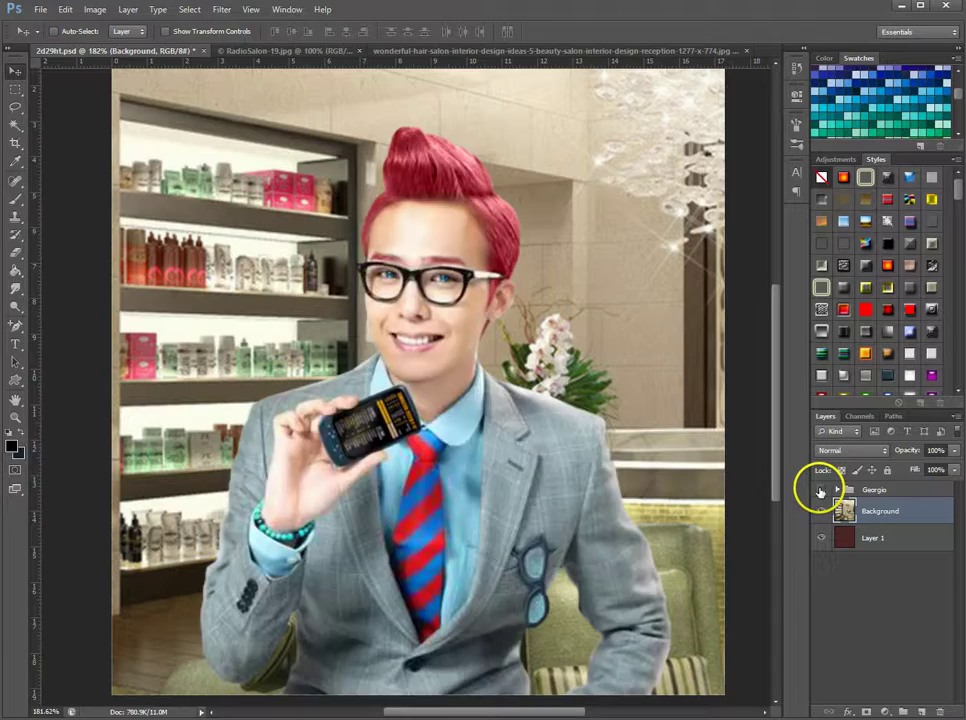
click(819, 490)
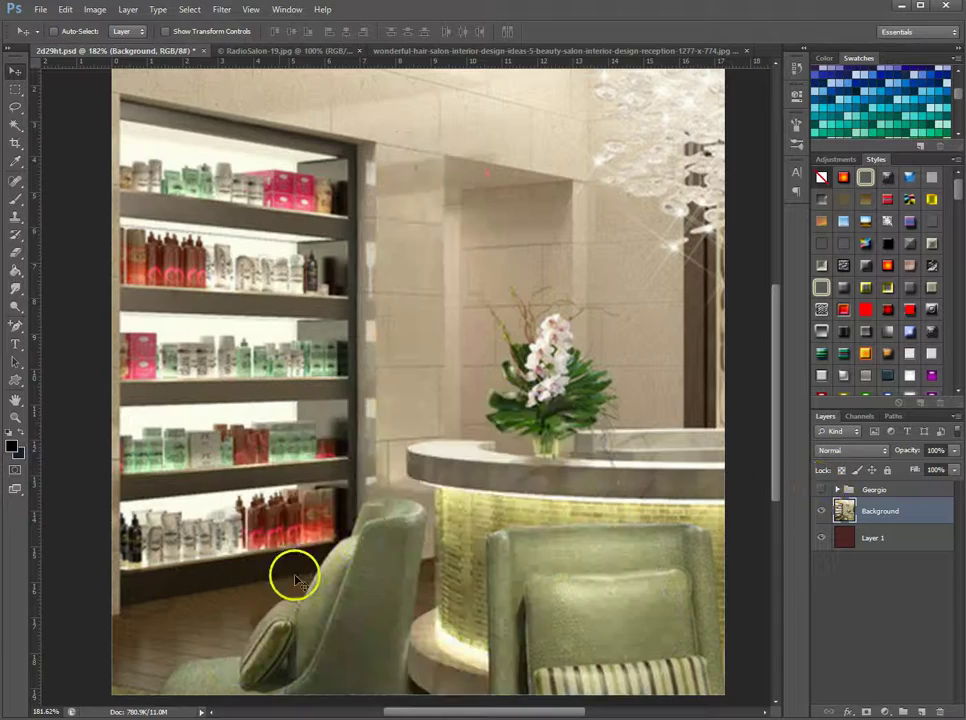
scroll(295, 573, up, 3)
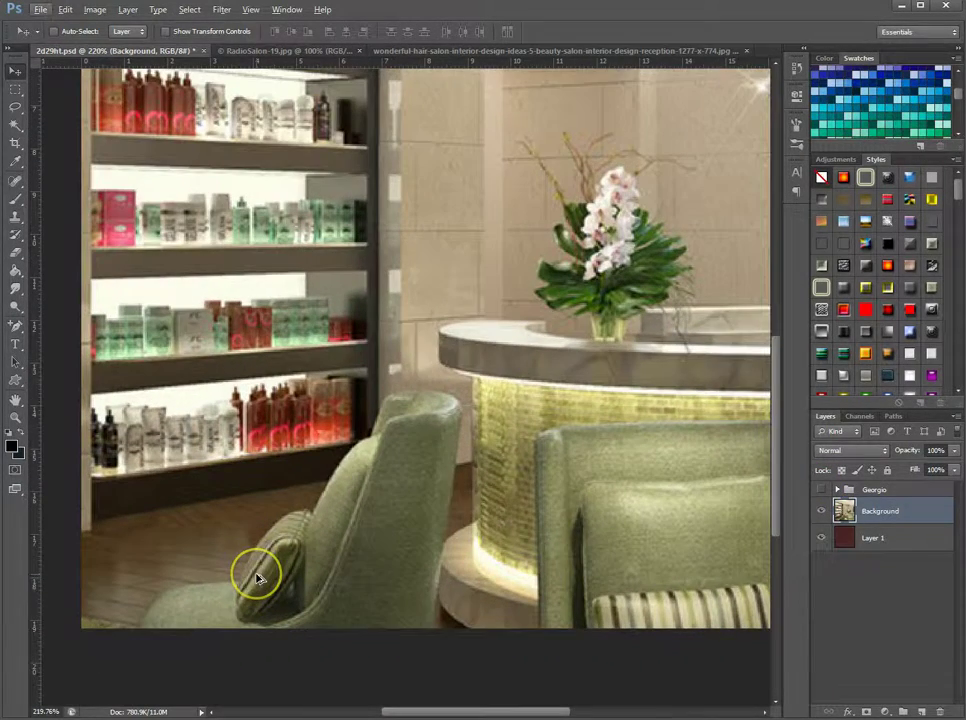
click(921, 711)
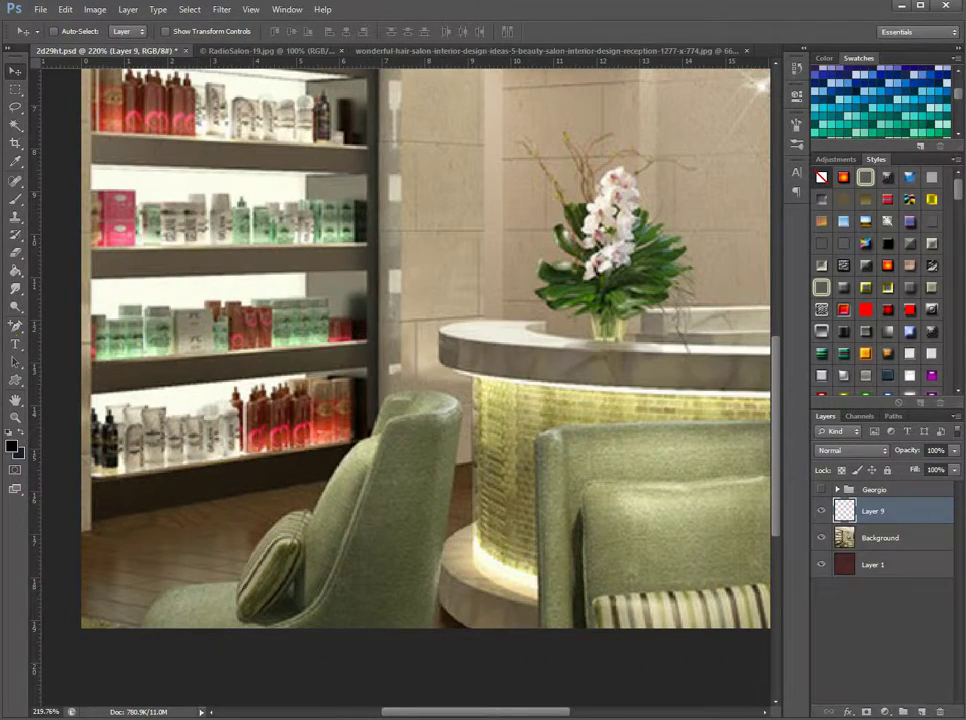
click(16, 216)
click(71, 32)
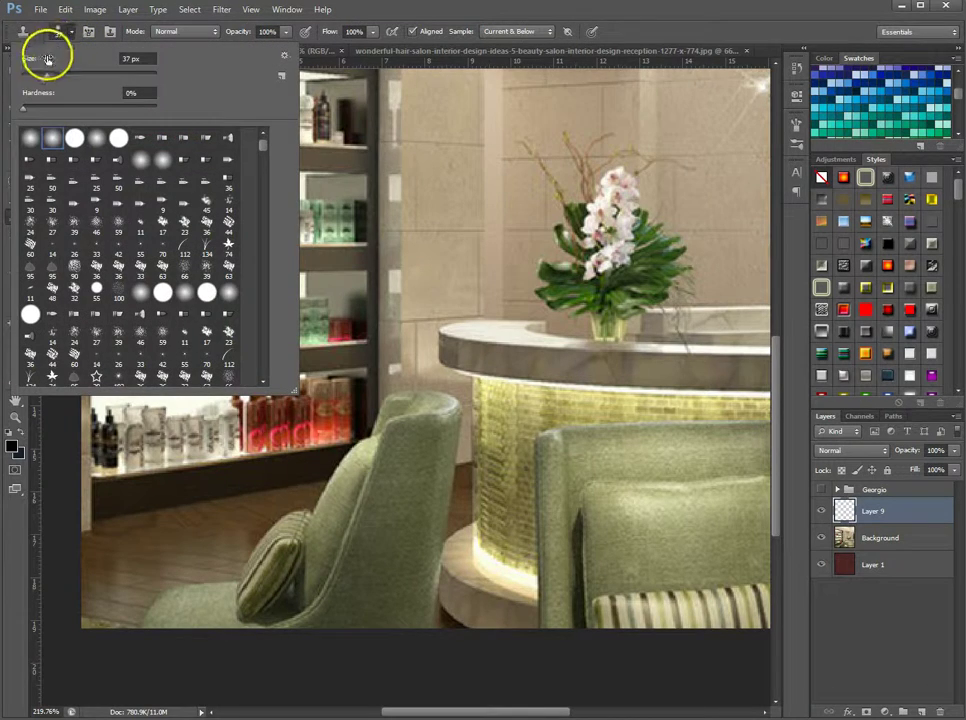
click(212, 620)
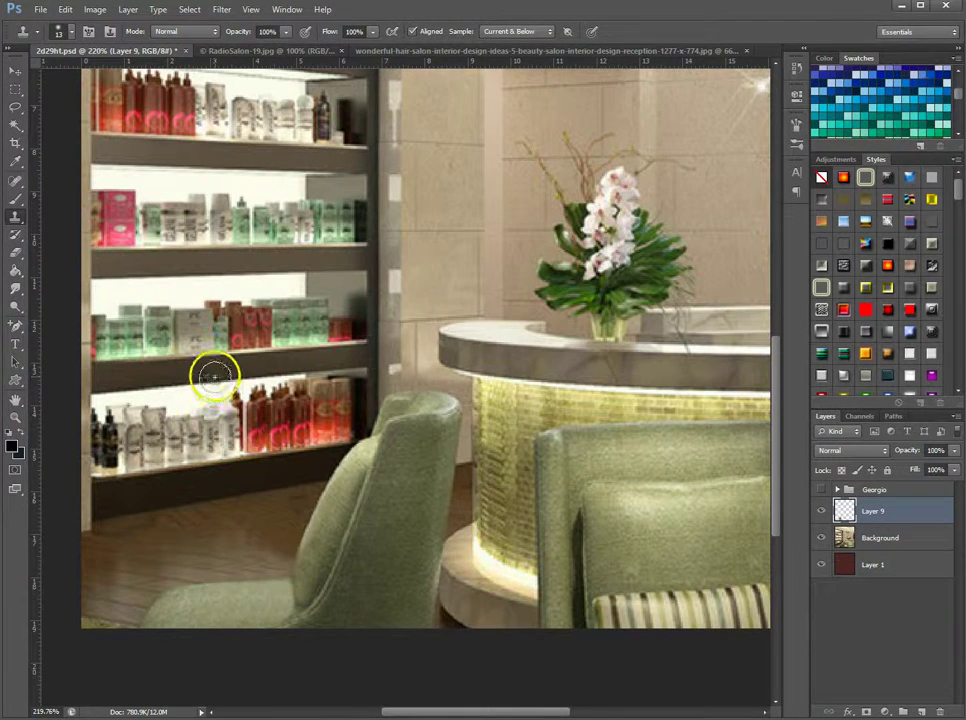
Try erasing along the retouched armchair's backrest edge on Layer 9, and undo the eraser strokes
click(16, 252)
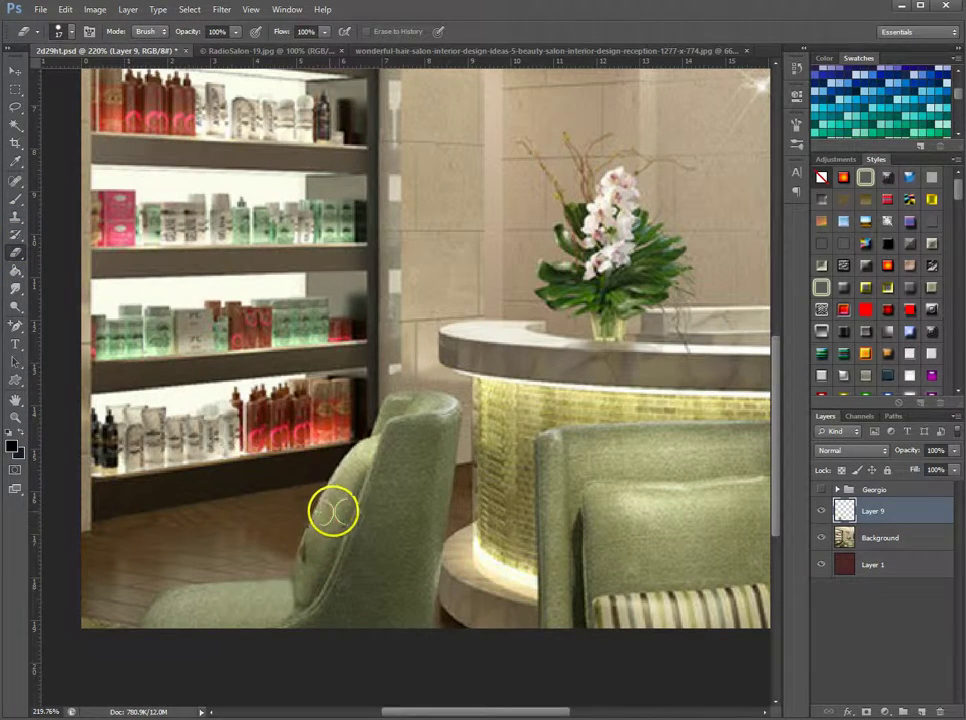
click(64, 9)
click(66, 30)
click(64, 9)
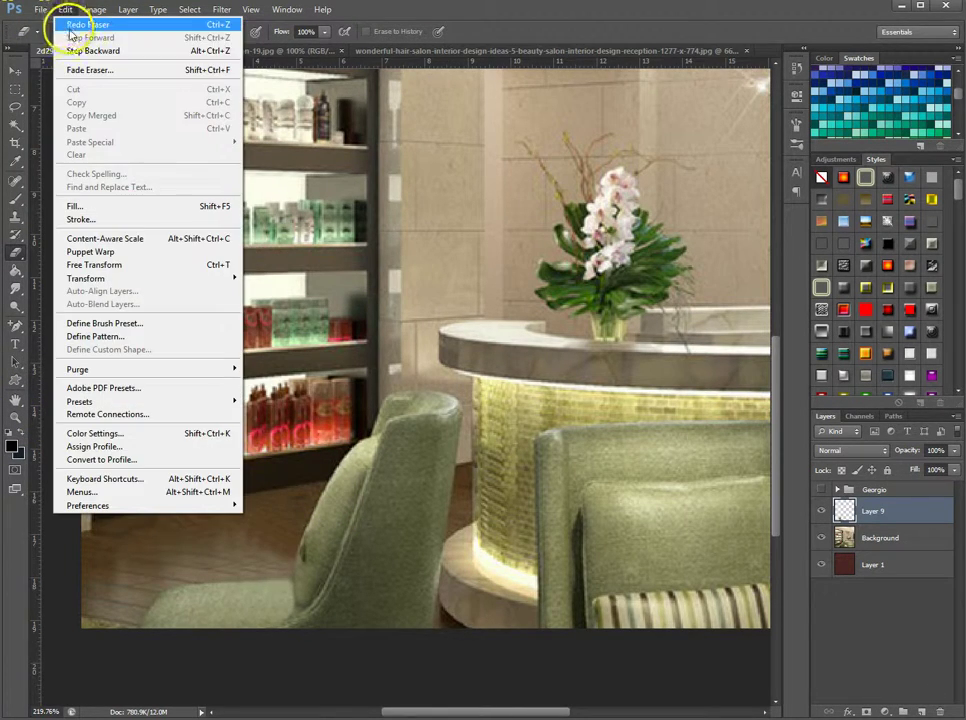
click(60, 47)
click(65, 9)
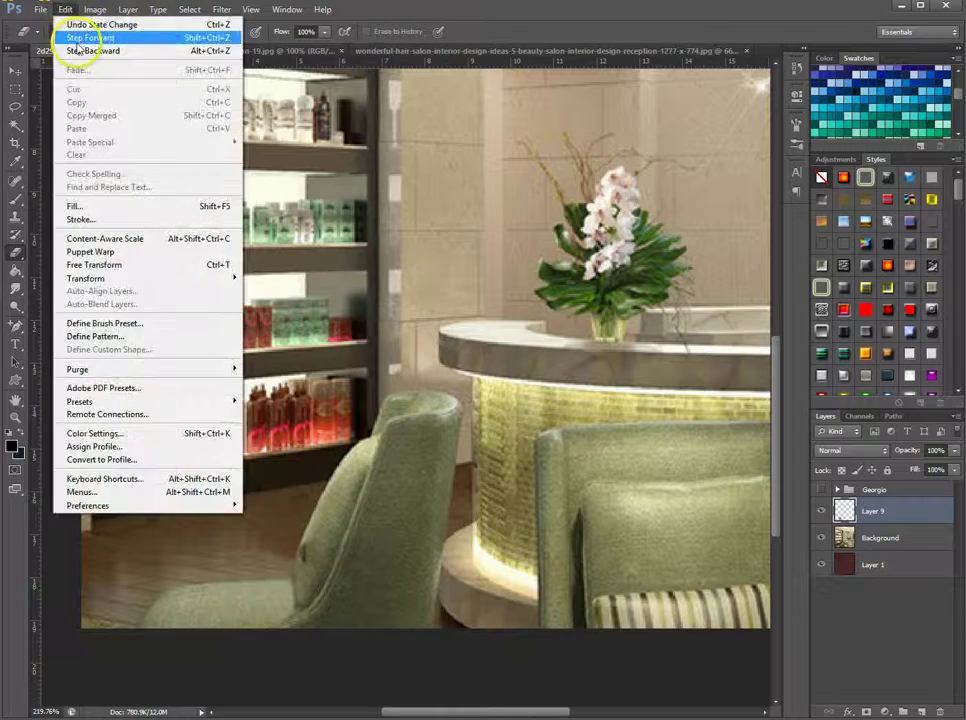
click(70, 50)
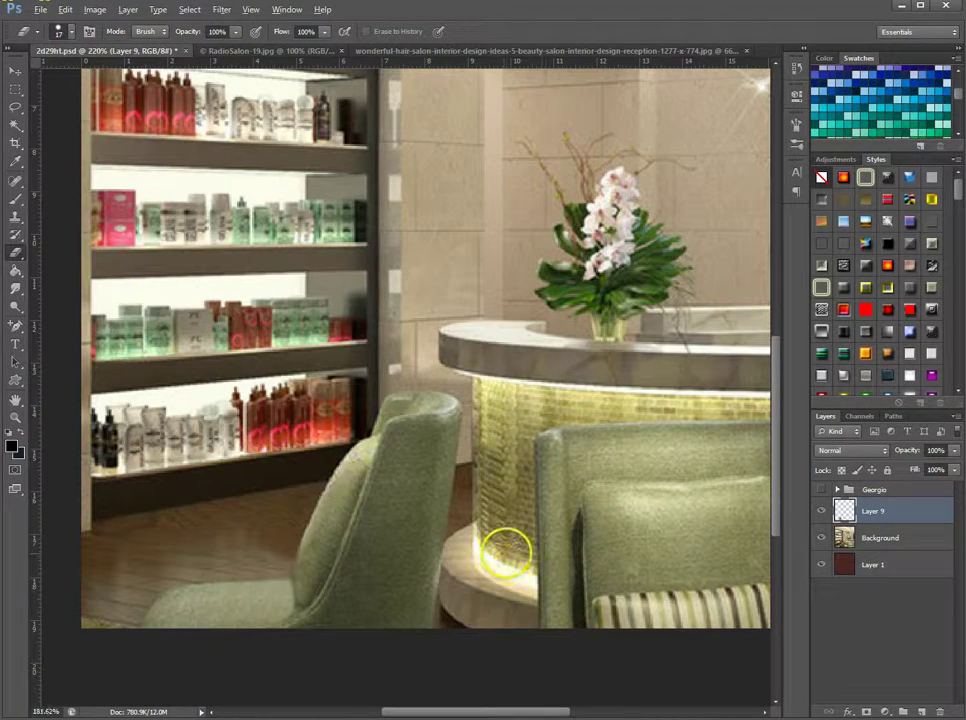
Compare the armchair with and without the Layer 9 retouch and show the Georgio group again
scroll(495, 545, down, 5)
scroll(604, 494, up, 1)
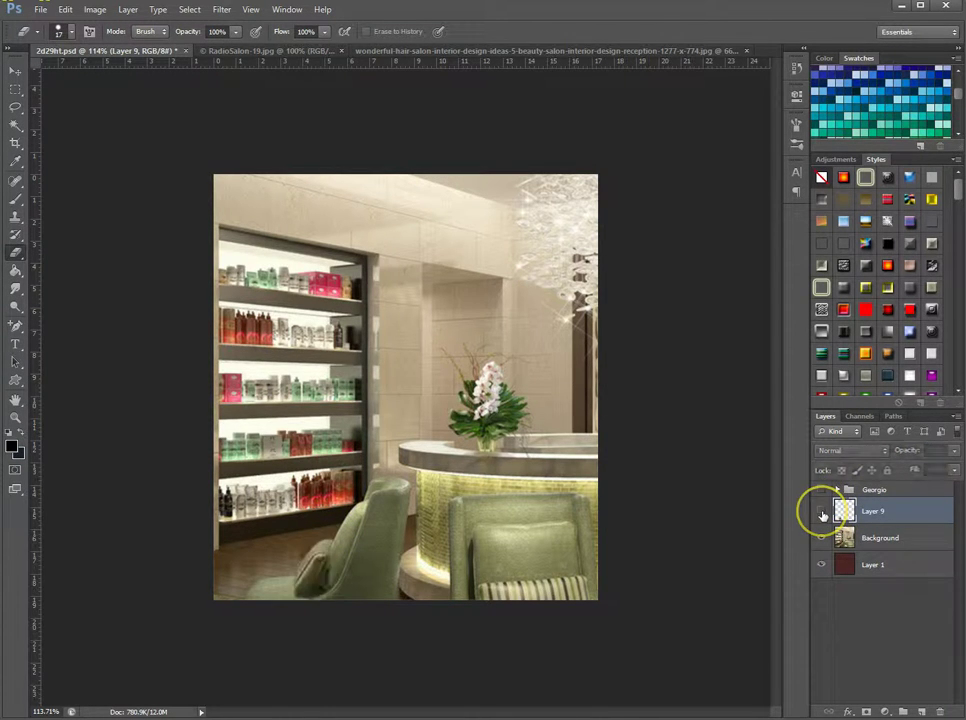
click(820, 490)
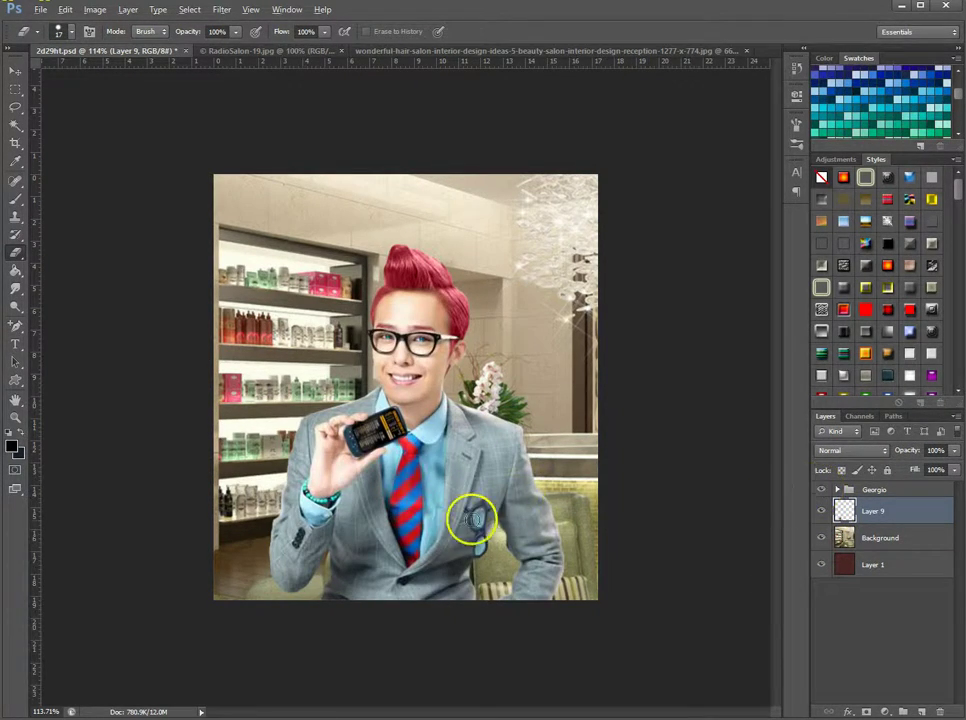
scroll(470, 520, down, 1)
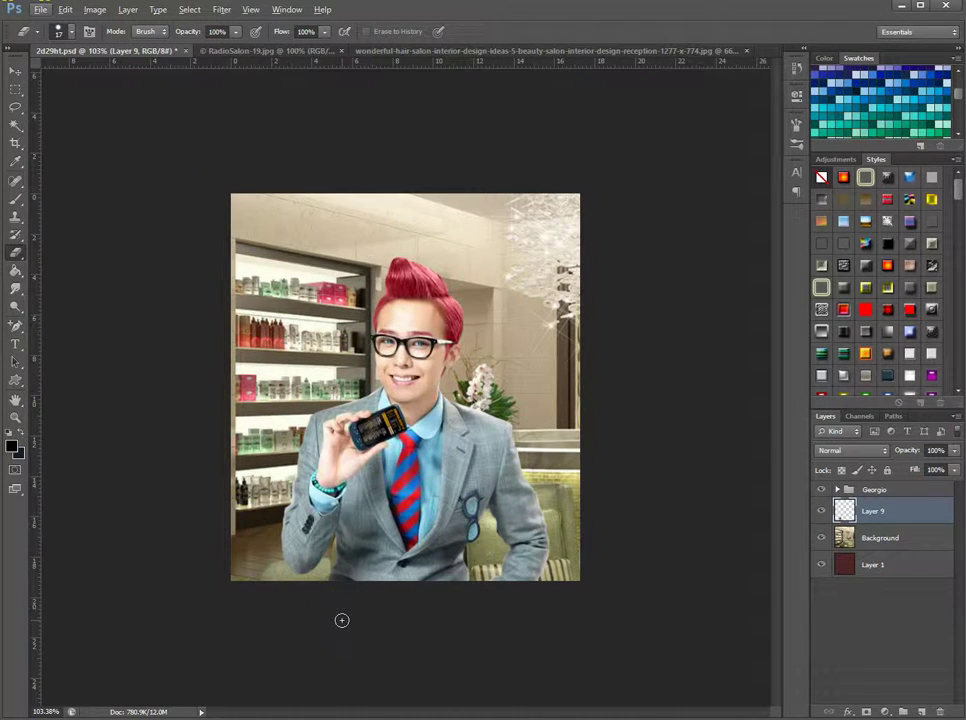
click(434, 277)
click(380, 177)
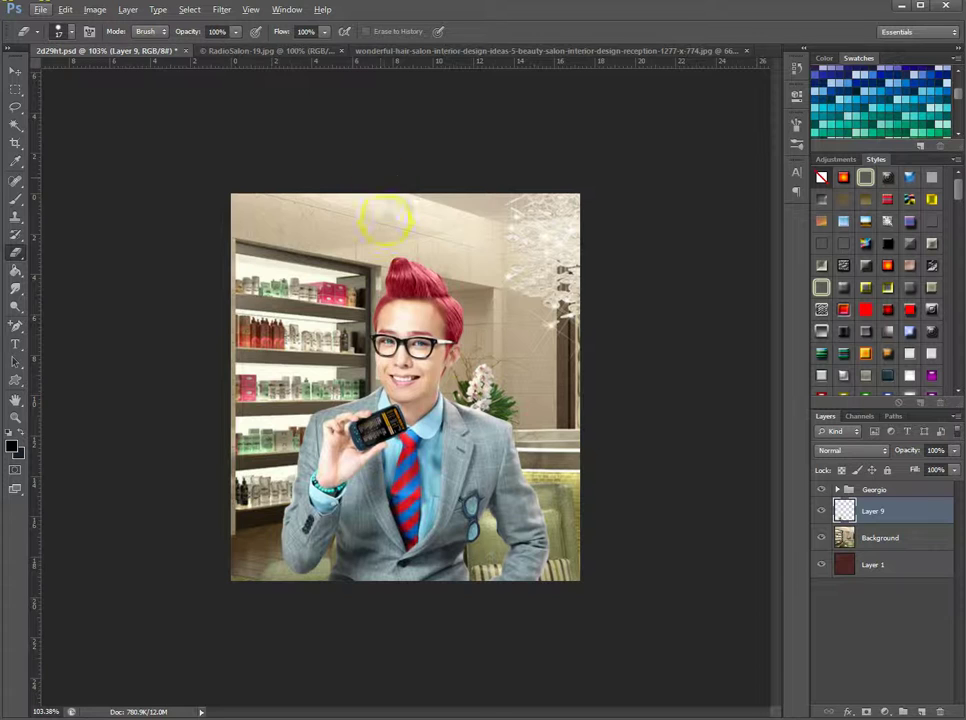
click(266, 211)
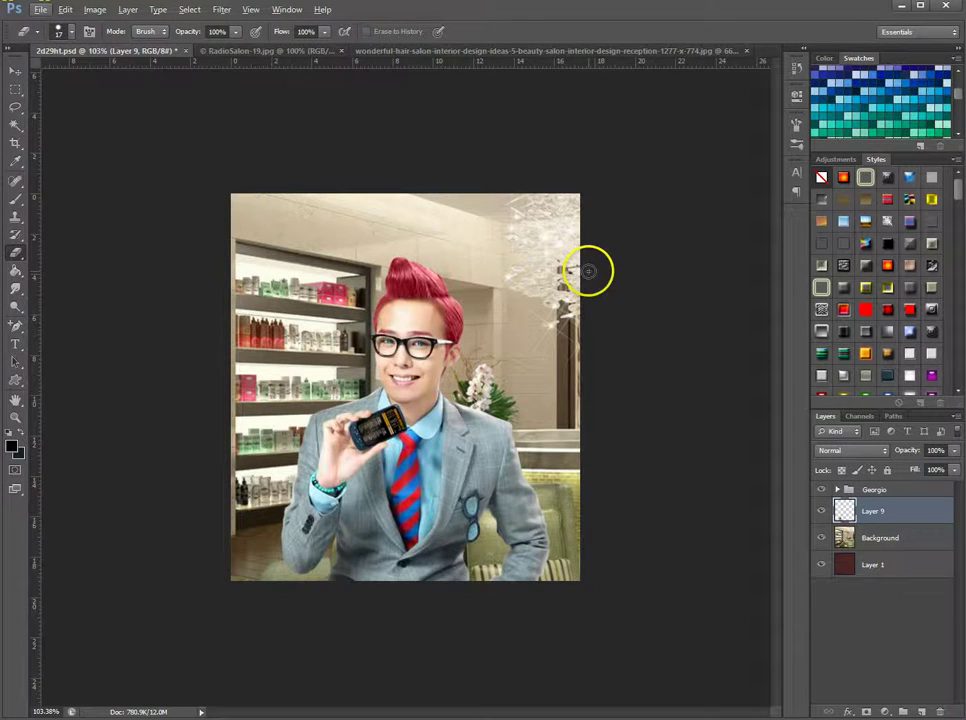
click(15, 144)
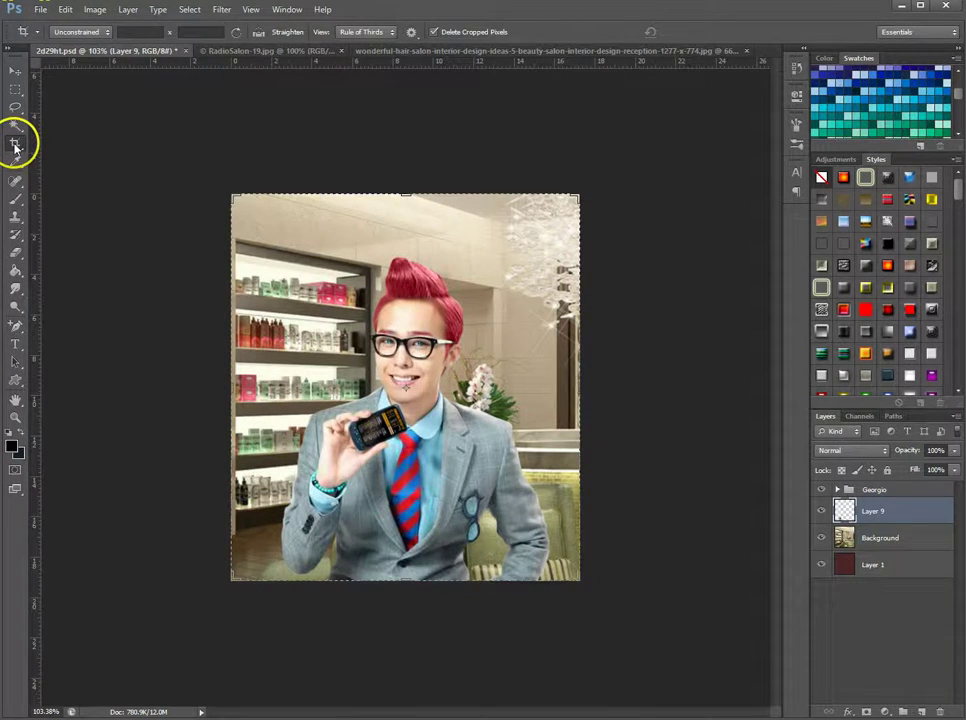
click(15, 72)
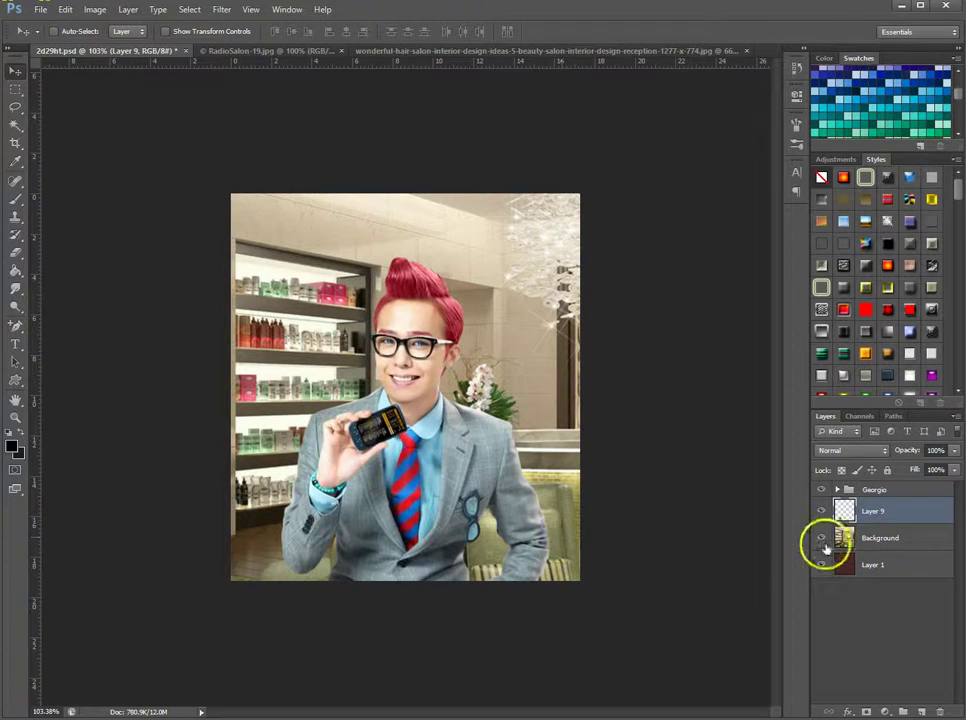
Move the Georgio group, Layer 9 and the Background layer together upward by about 2 cm
click(888, 489)
shift+click(898, 511)
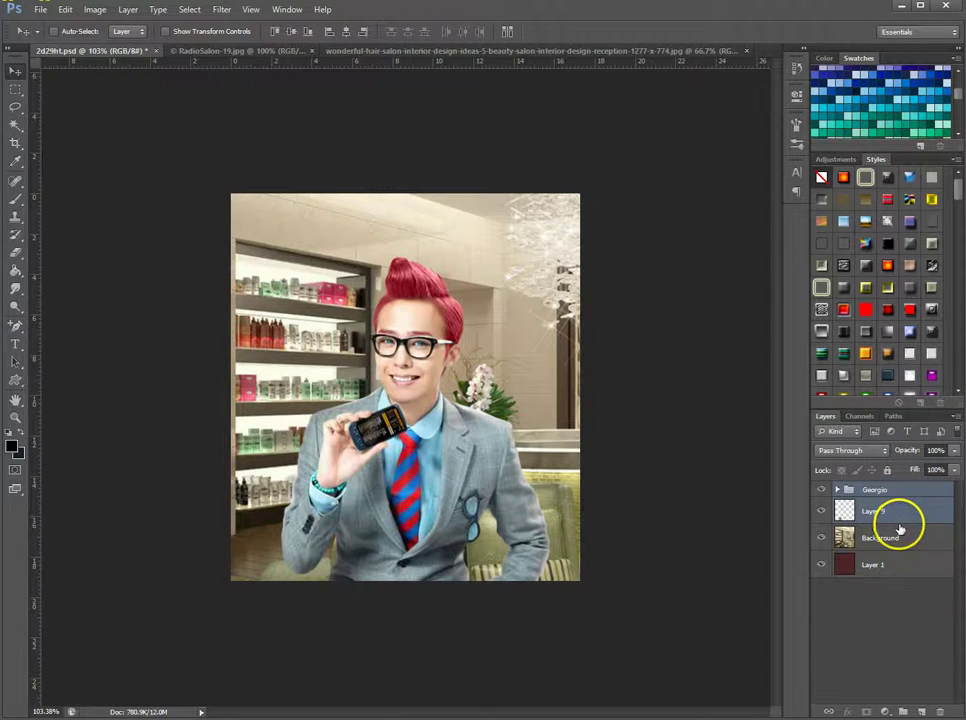
shift+click(905, 538)
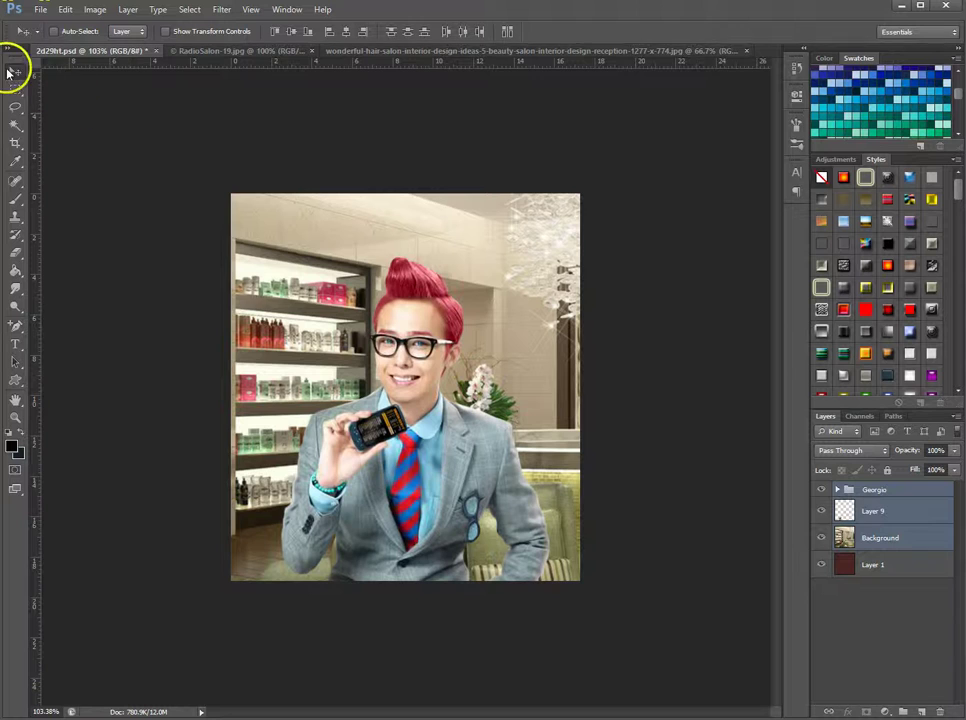
drag(428, 357, 421, 313)
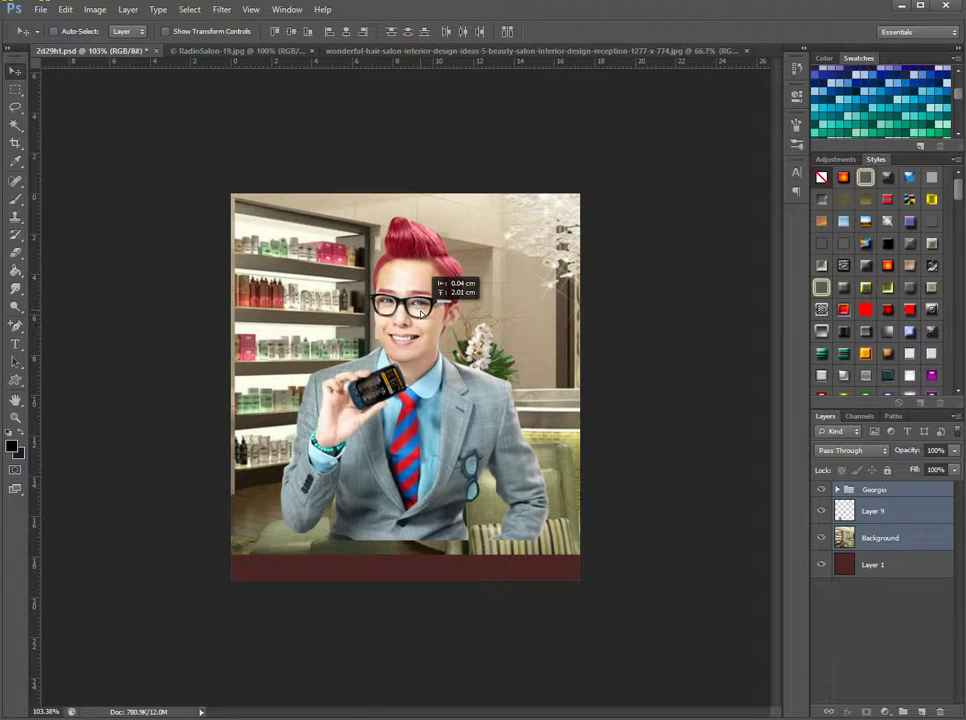
drag(421, 313, 421, 313)
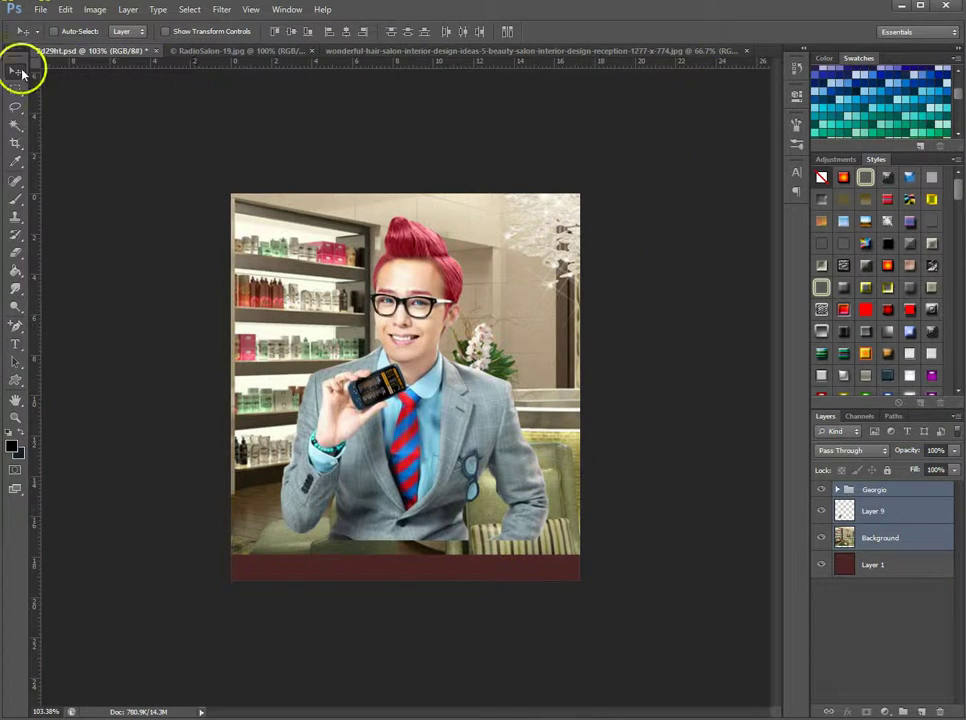
Move Layer 9 and the Background layer upward about 0.7 cm so the salon's lower edge lines up with the man's jacket
click(905, 540)
shift+click(909, 511)
drag(535, 440, 530, 428)
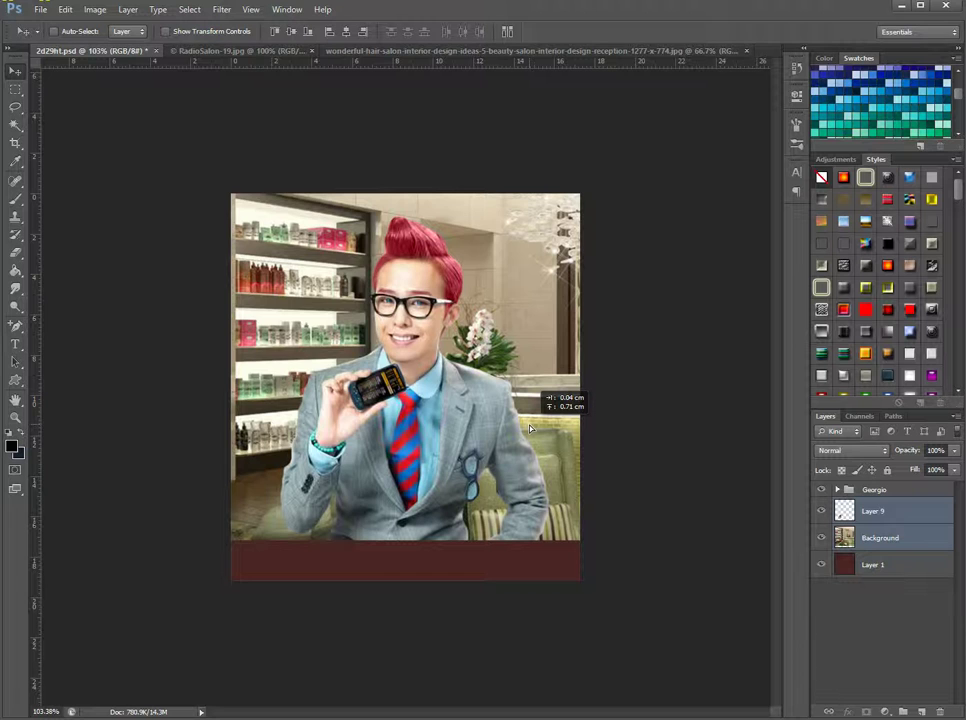
drag(530, 428, 530, 428)
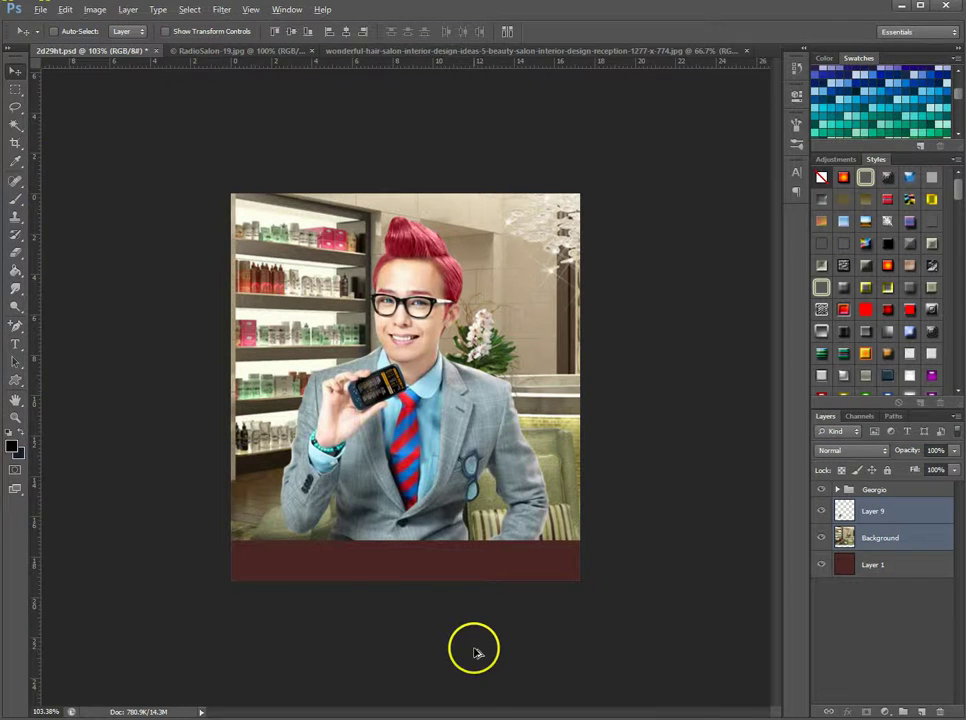
Crop the canvas from its lower edge to a height of about 17 cm, removing the uncovered dark red strip
scroll(395, 580, up, 2)
scroll(400, 580, down, 5)
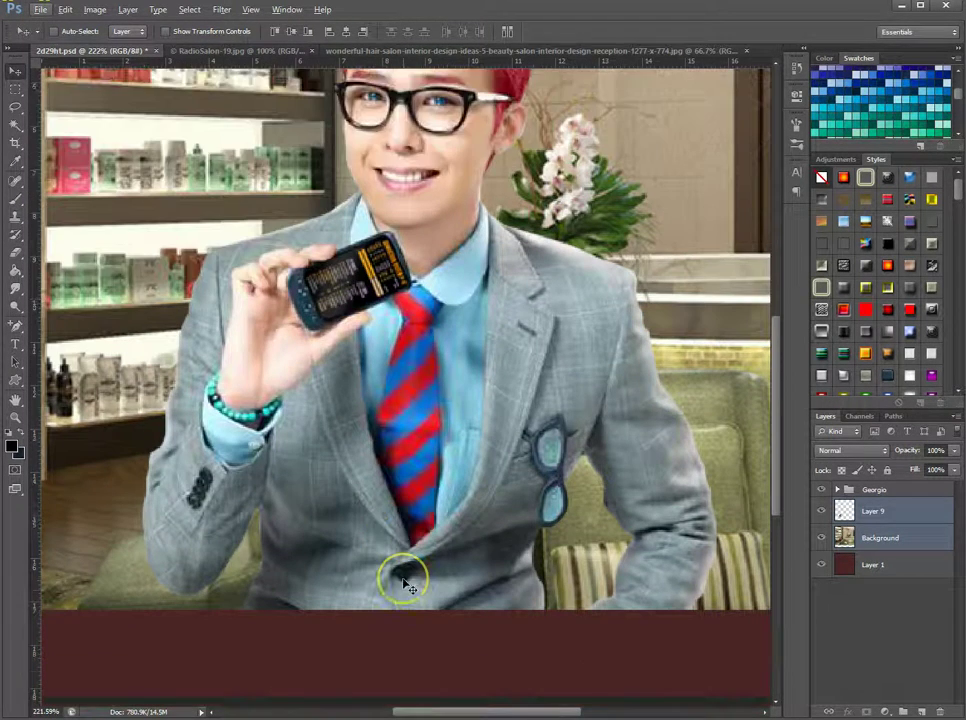
click(16, 144)
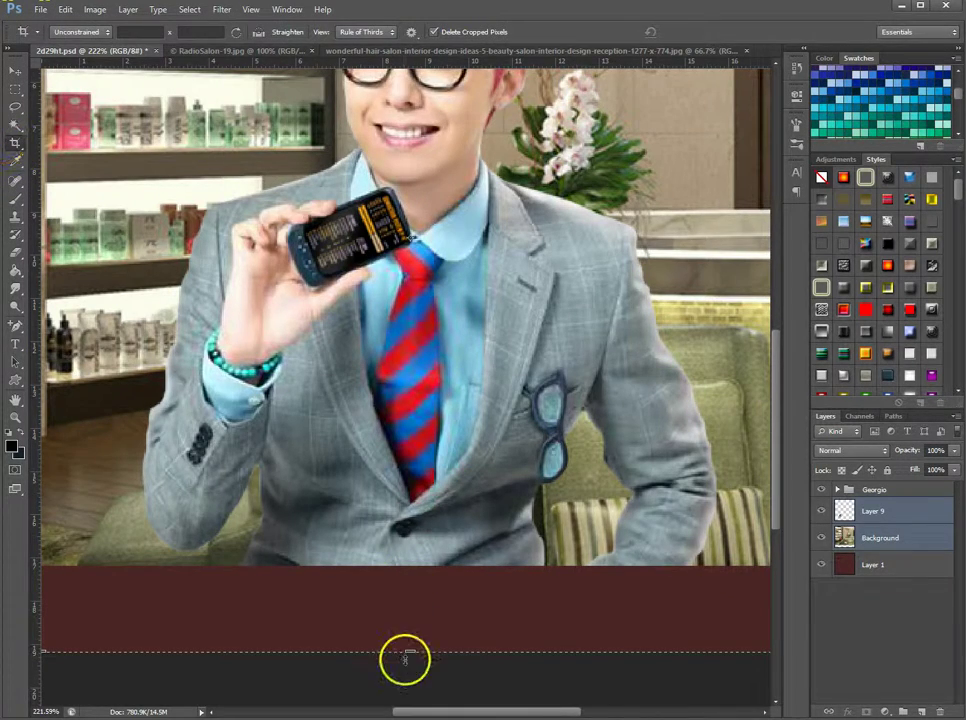
drag(410, 651, 411, 652)
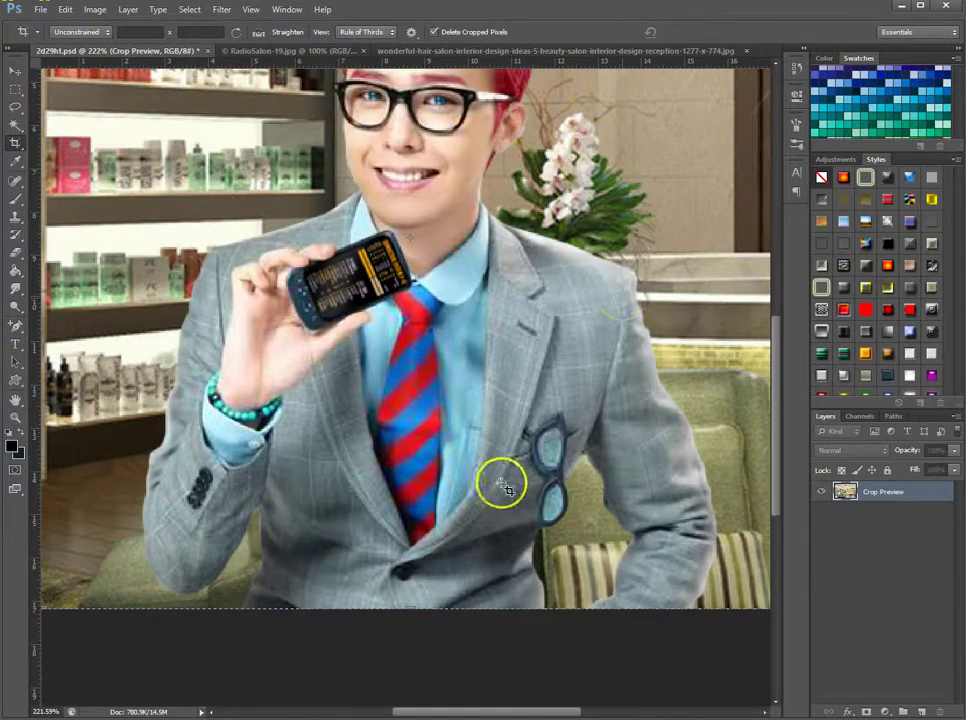
key(Return)
scroll(400, 420, down, 3)
scroll(248, 433, up, 1)
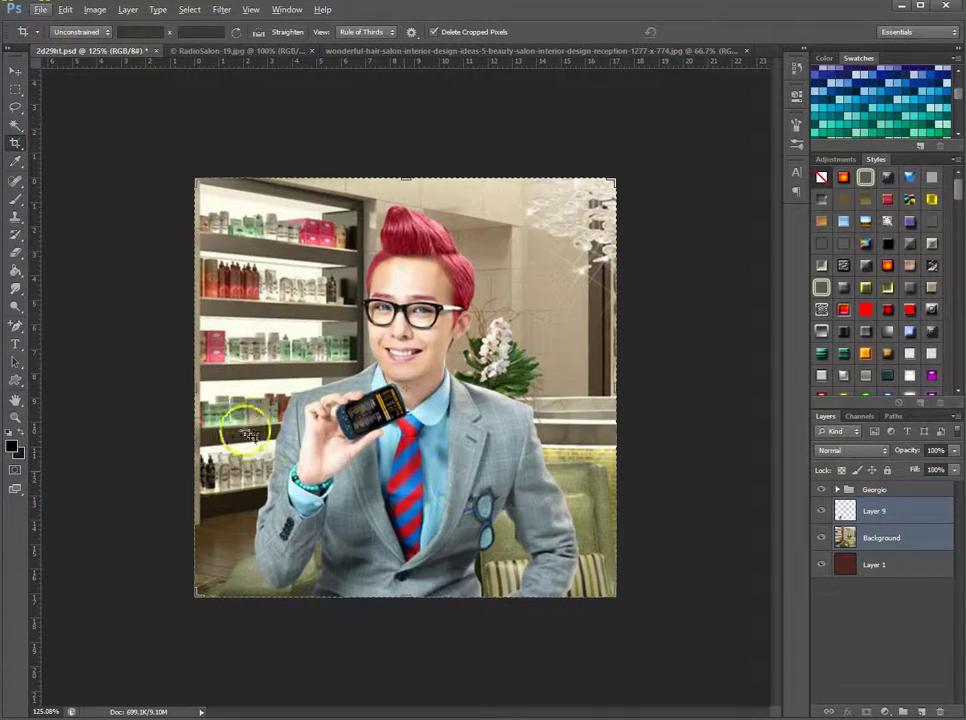
Add a new layer above the Georgio group and clip it to the group
click(15, 70)
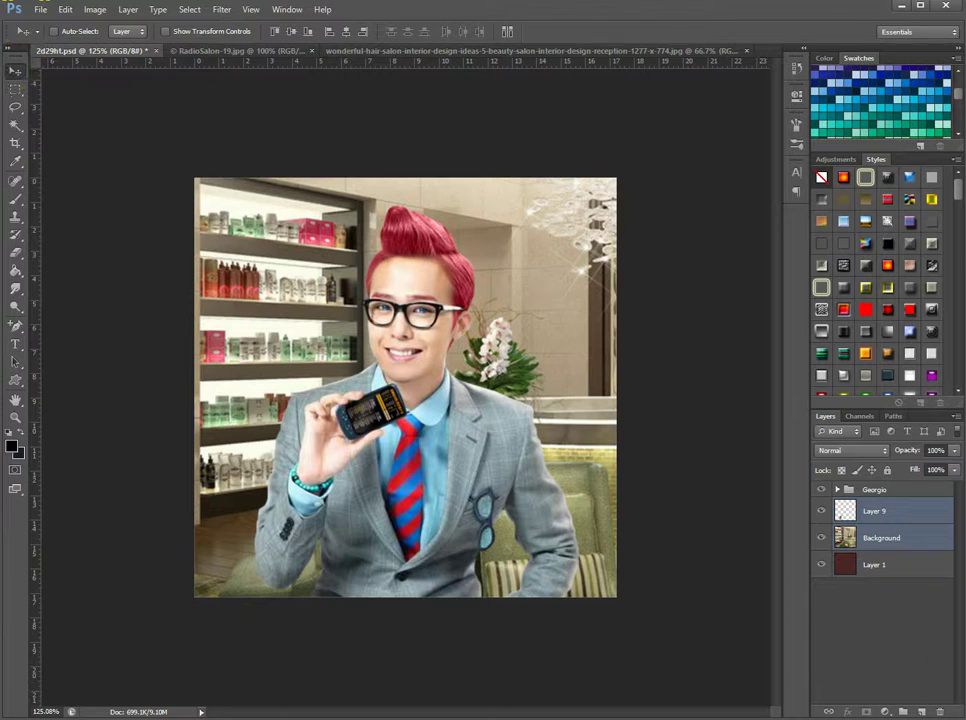
click(875, 538)
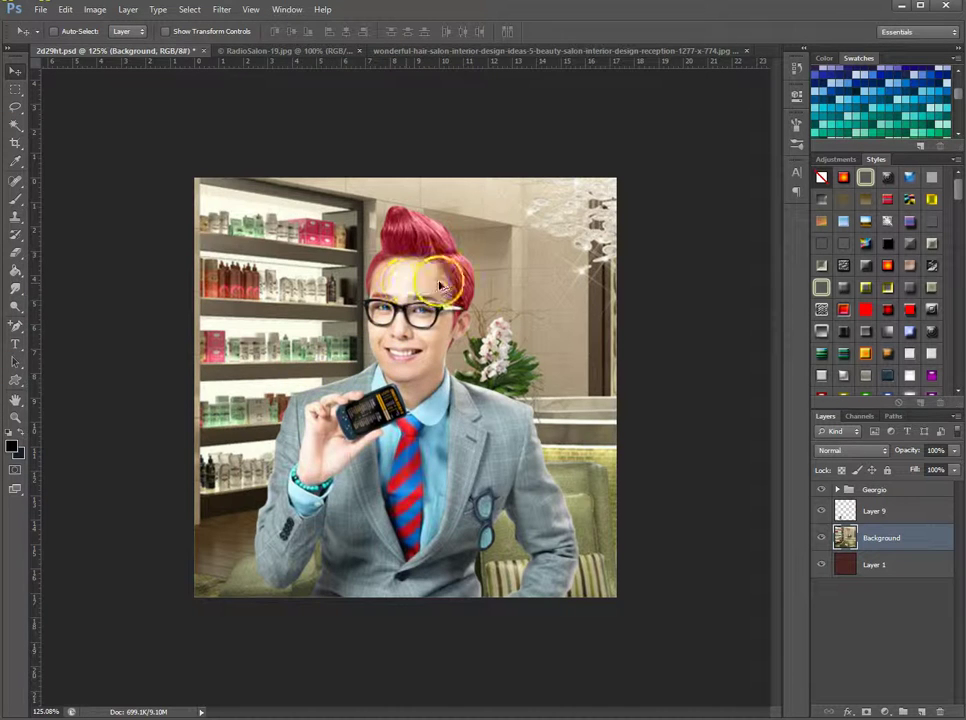
key(alt)
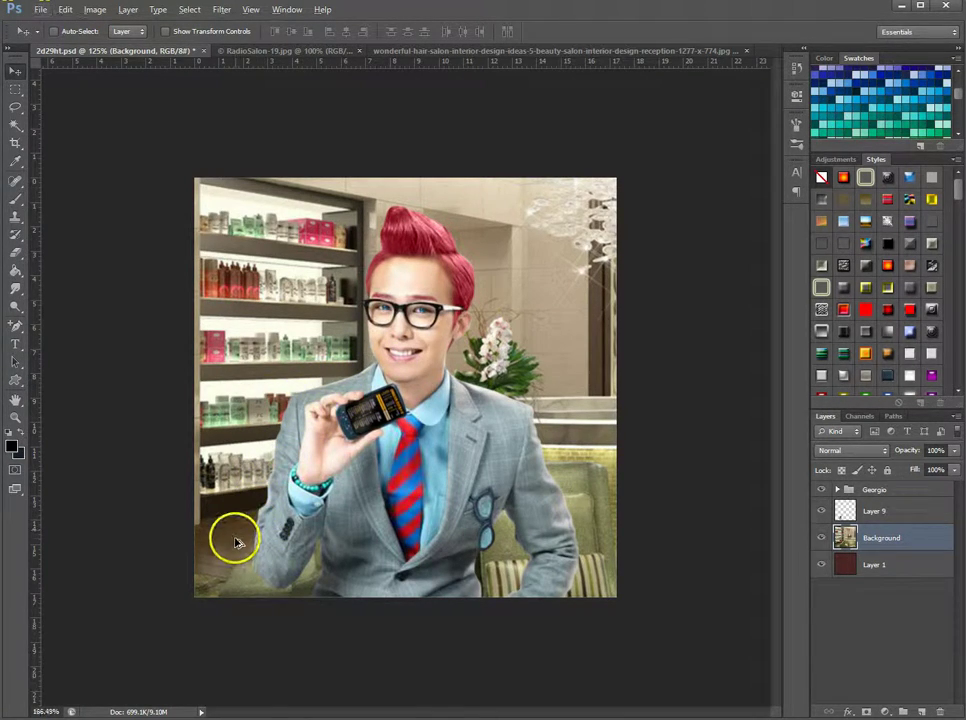
scroll(224, 508, up, 5)
scroll(207, 590, down, 1)
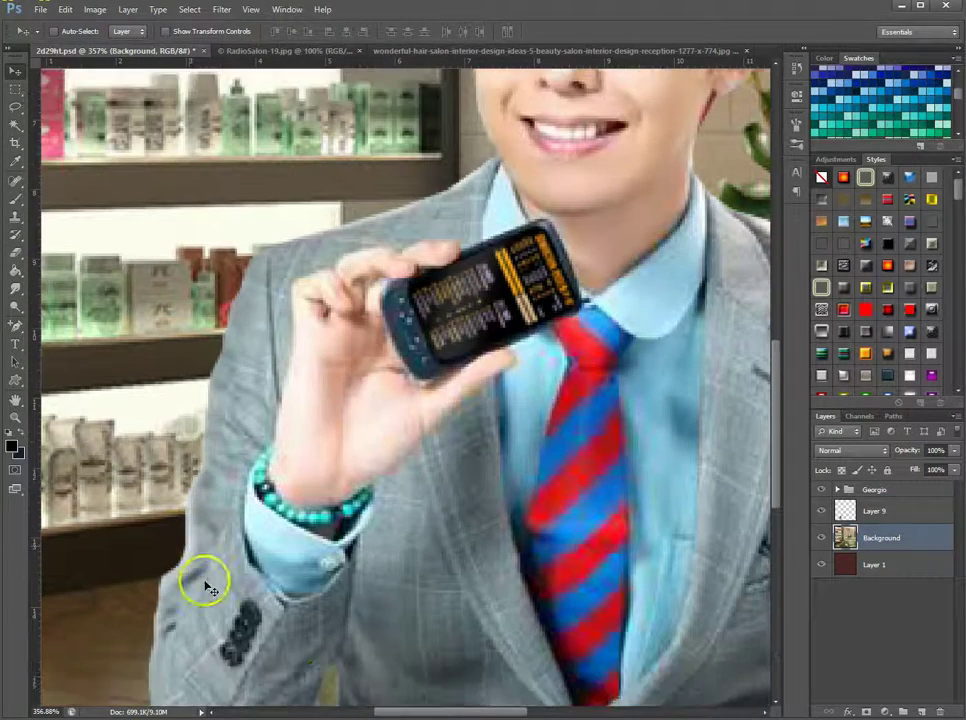
drag(487, 710, 466, 711)
click(901, 489)
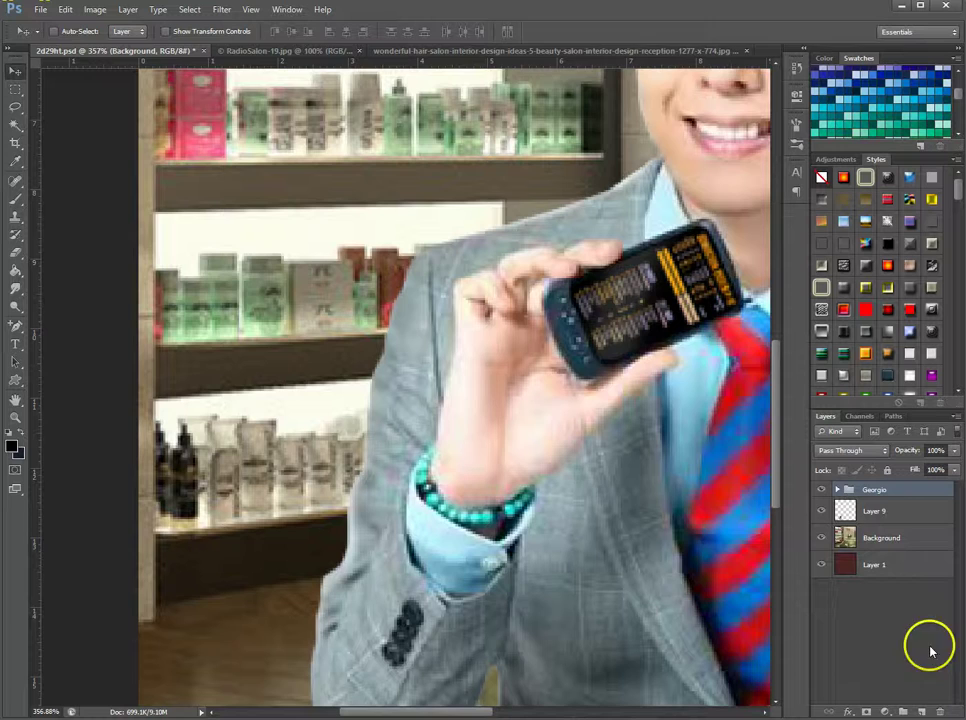
click(921, 711)
mouse_move(906, 505)
mouse_down()
mouse_move(910, 516)
mouse_move(922, 512)
mouse_move(860, 490)
mouse_move(911, 517)
mouse_up()
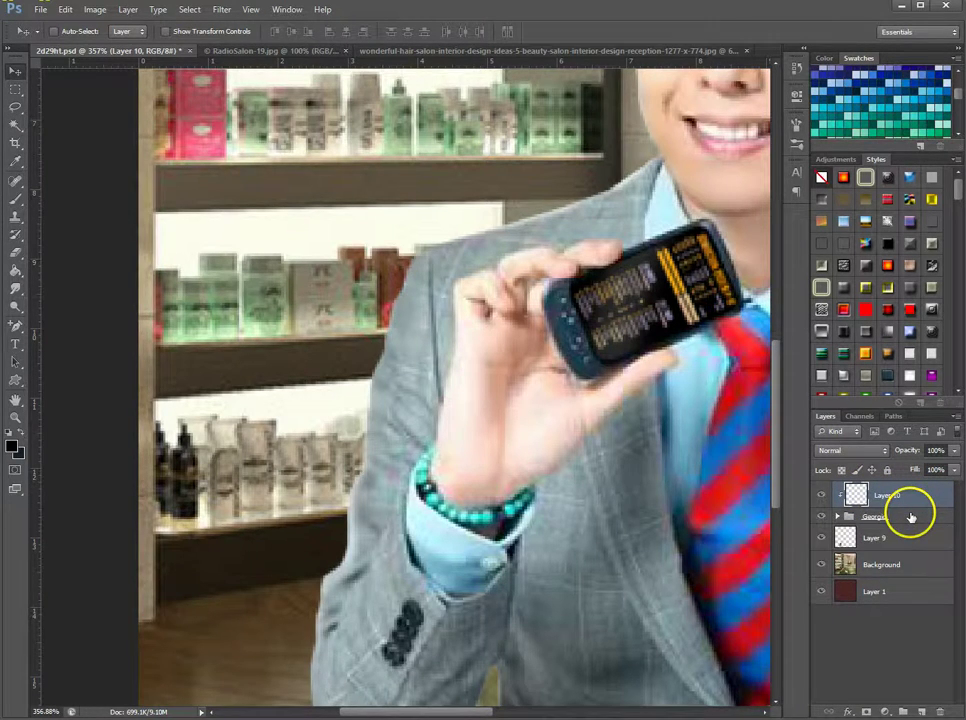
Compare the picture with and without the Georgio group and its clipped layer, leaving both visible
click(820, 517)
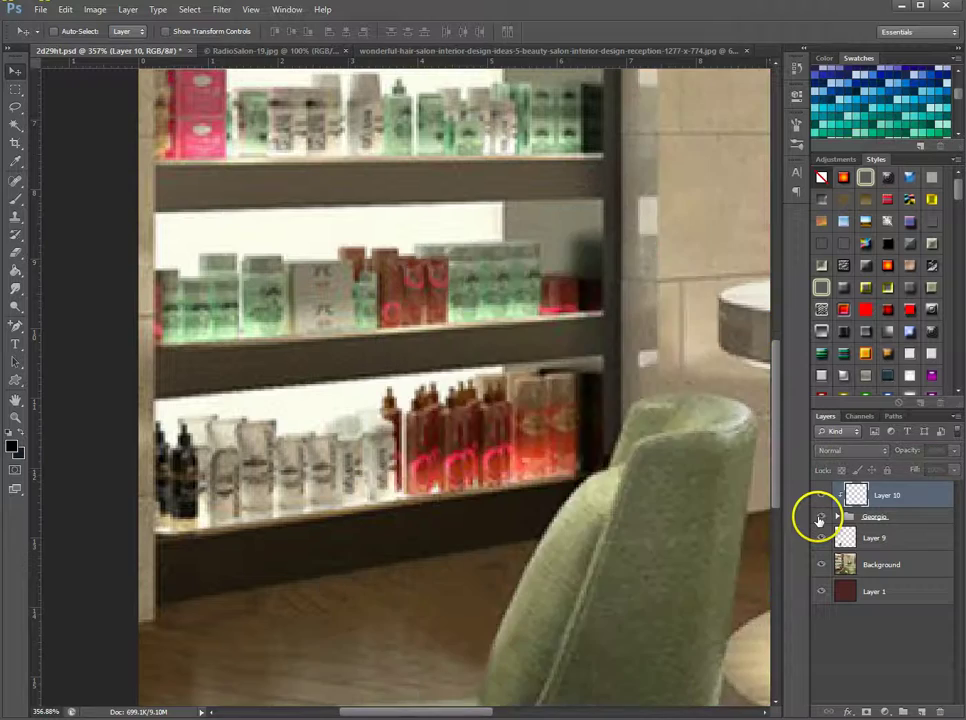
click(820, 517)
mouse_move(901, 489)
mouse_down()
mouse_move(888, 497)
mouse_move(901, 496)
mouse_up()
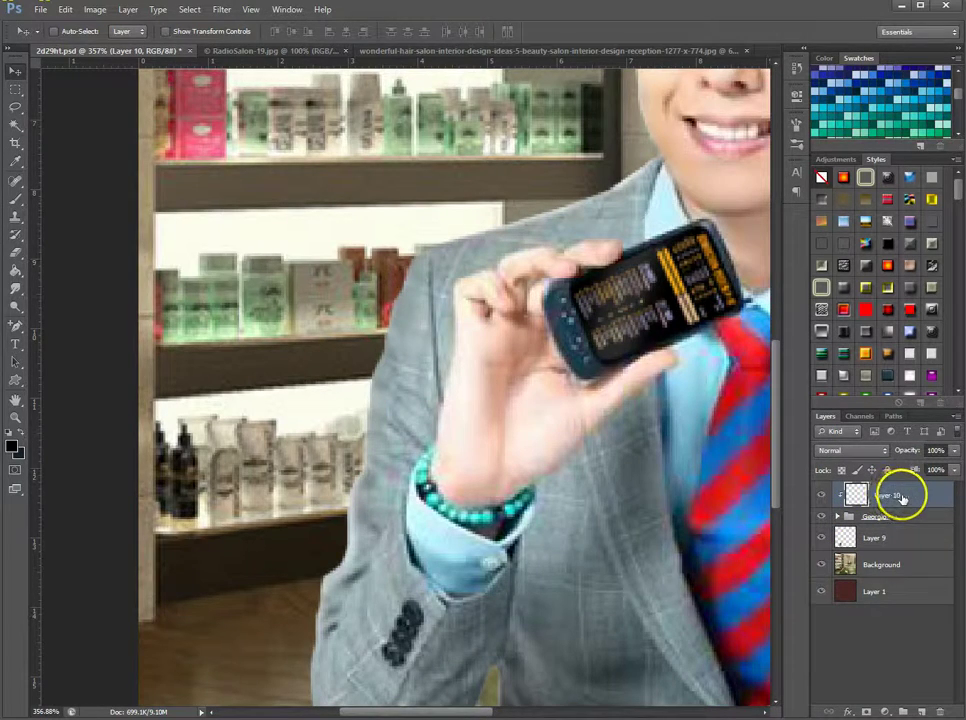
Clone jacket fabric onto Layer 10 along the raised arm's outer sleeve edge, using a 5 px Clone Stamp brush
click(16, 216)
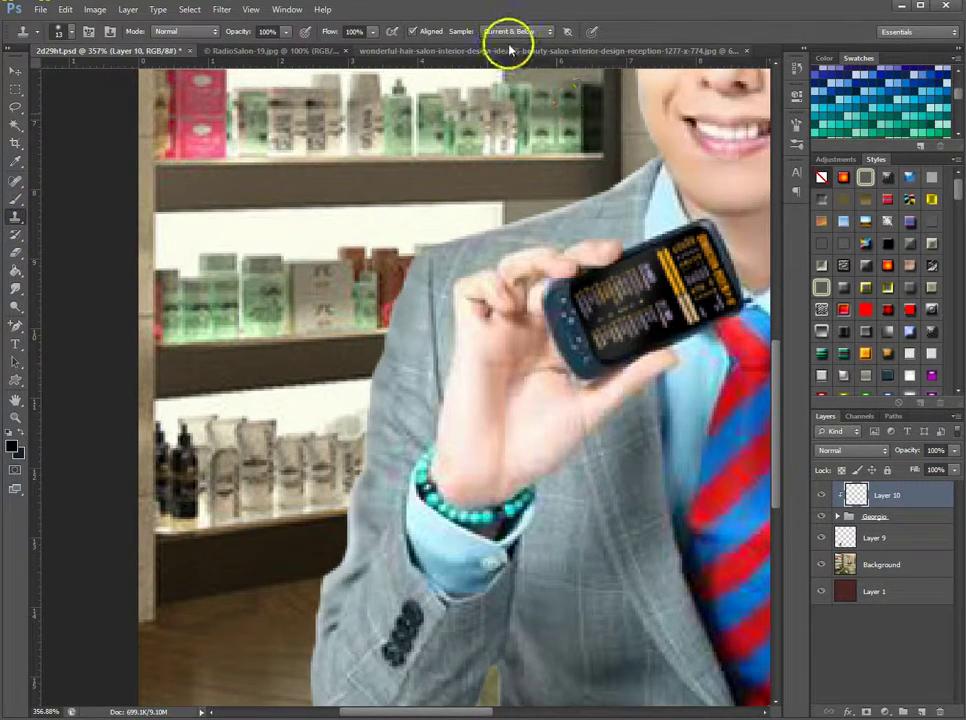
click(56, 32)
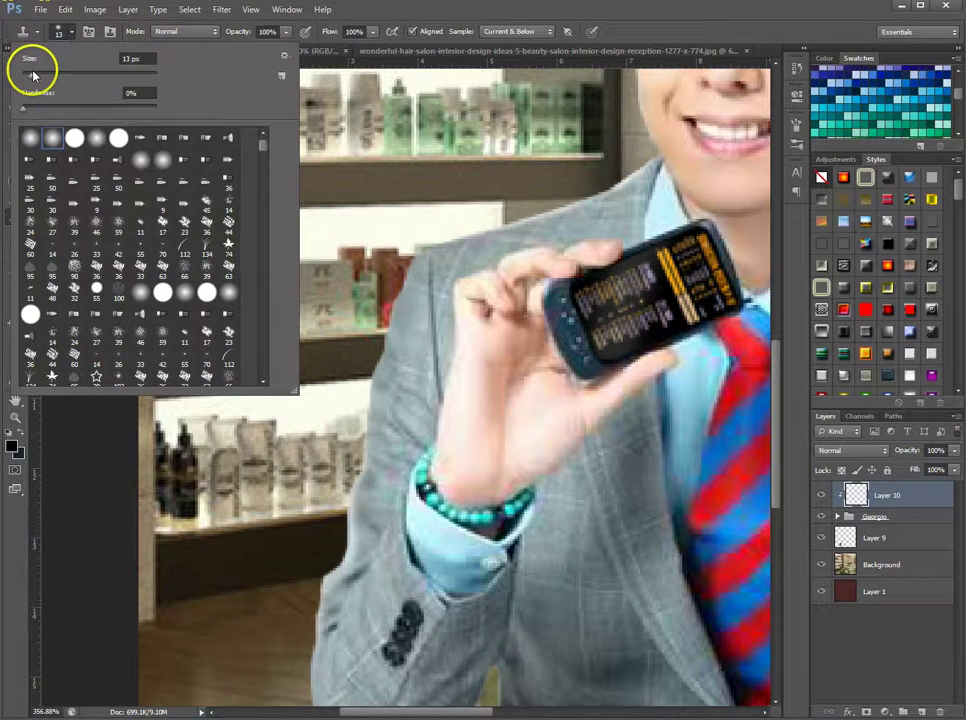
drag(28, 78, 25, 78)
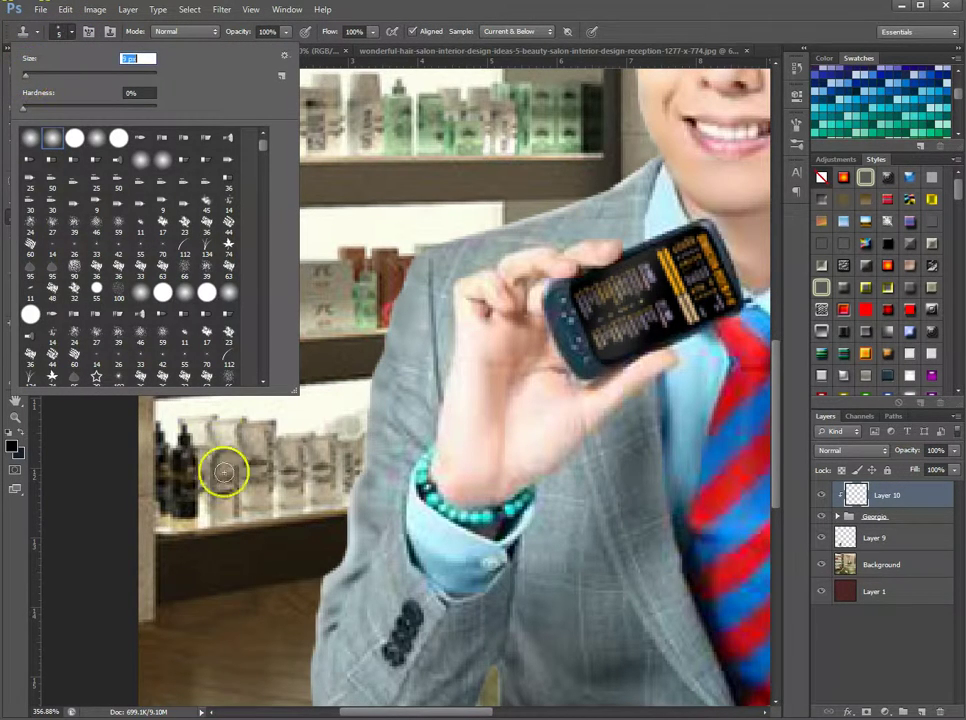
click(399, 386)
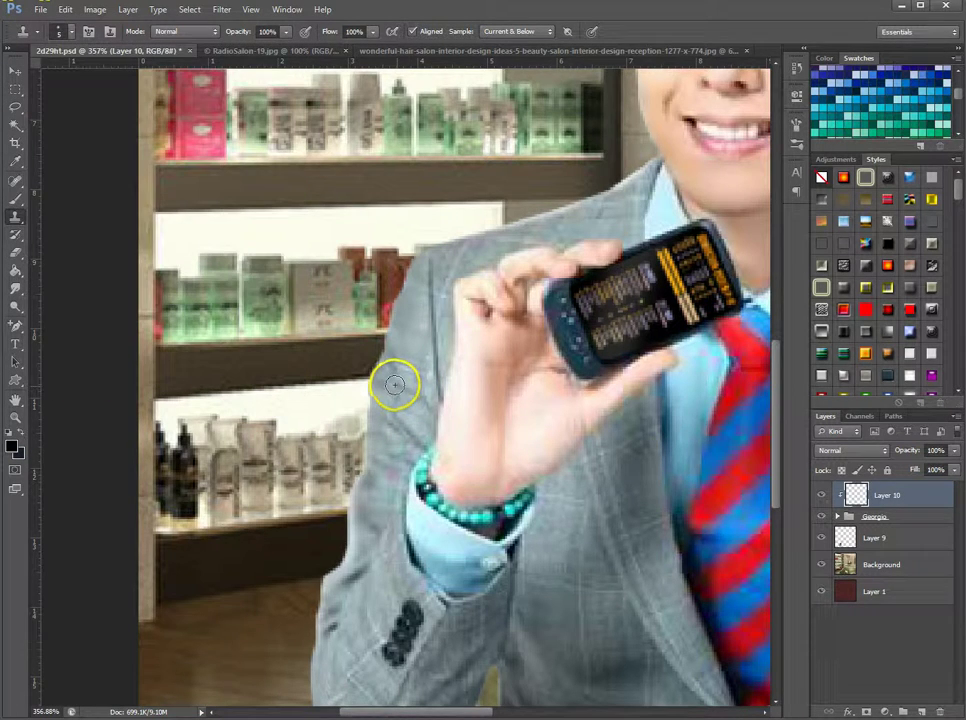
mouse_move(394, 385)
mouse_down()
mouse_move(366, 400)
mouse_move(393, 420)
mouse_move(385, 406)
mouse_move(387, 418)
mouse_move(365, 419)
mouse_move(387, 430)
mouse_move(348, 417)
mouse_move(396, 452)
mouse_move(353, 453)
mouse_move(376, 465)
mouse_move(348, 466)
mouse_move(365, 484)
mouse_move(337, 477)
mouse_move(366, 482)
mouse_move(347, 472)
mouse_move(364, 489)
mouse_move(350, 497)
mouse_move(358, 502)
mouse_move(326, 507)
mouse_move(374, 513)
mouse_move(337, 510)
mouse_move(376, 503)
mouse_move(352, 519)
mouse_move(373, 527)
mouse_move(336, 510)
mouse_move(370, 535)
mouse_move(329, 512)
mouse_move(358, 533)
mouse_move(335, 535)
mouse_move(360, 537)
mouse_move(334, 544)
mouse_move(361, 544)
mouse_move(322, 564)
mouse_move(361, 548)
mouse_move(313, 574)
mouse_move(369, 554)
mouse_move(314, 579)
mouse_move(360, 562)
mouse_up()
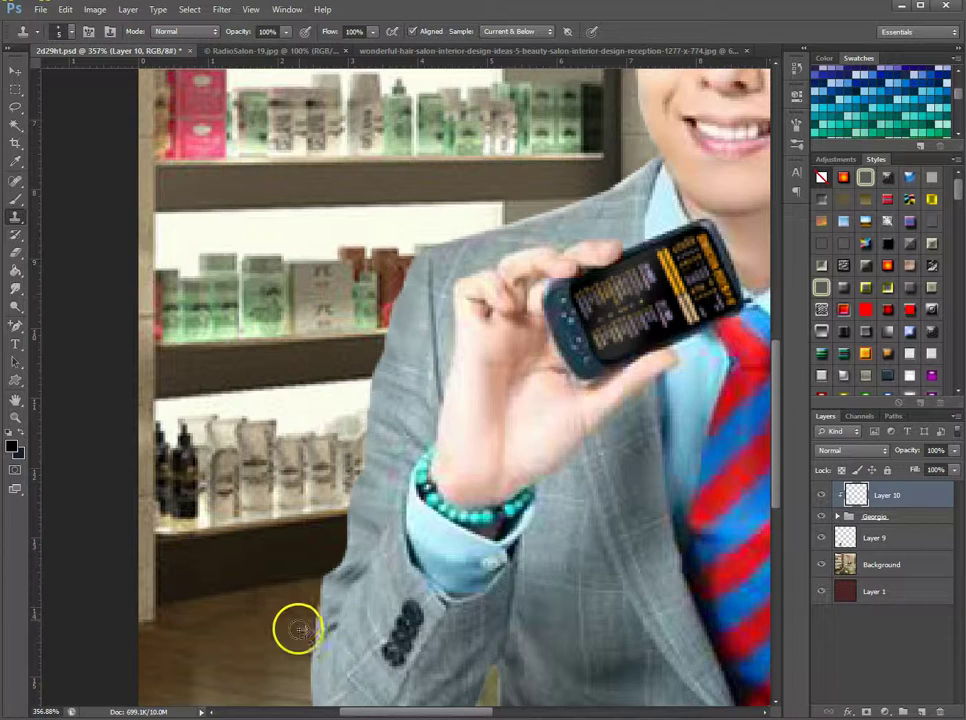
Continue cloning jacket fabric over the outer sleeve edge beside the cuff buttons
mouse_move(300, 628)
mouse_down()
mouse_move(308, 638)
mouse_move(285, 664)
mouse_move(324, 645)
mouse_up()
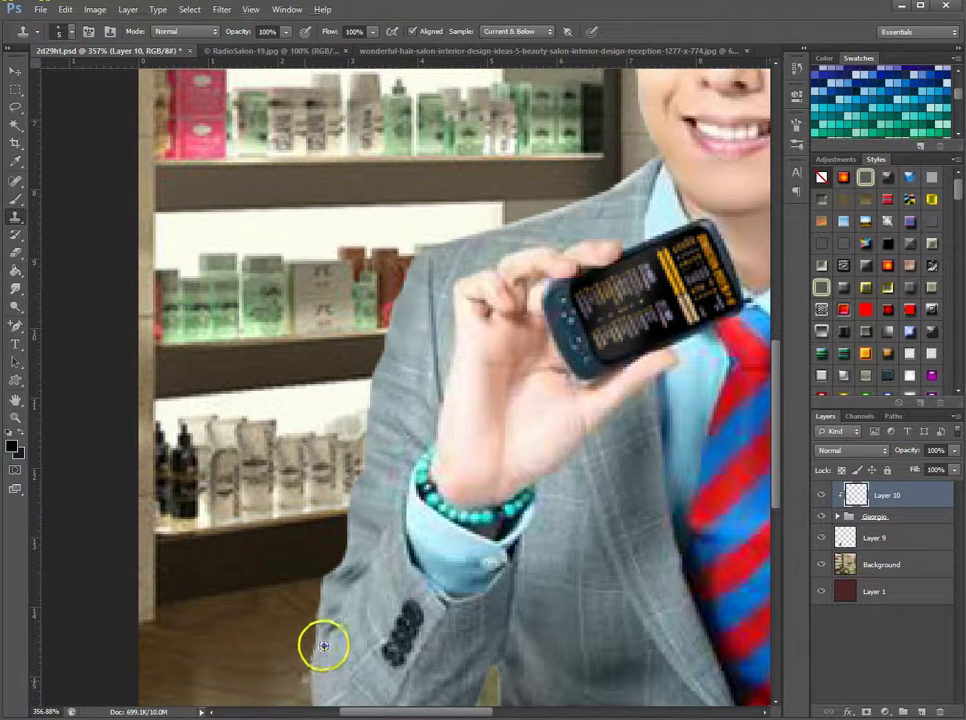
scroll(358, 550, up, 1)
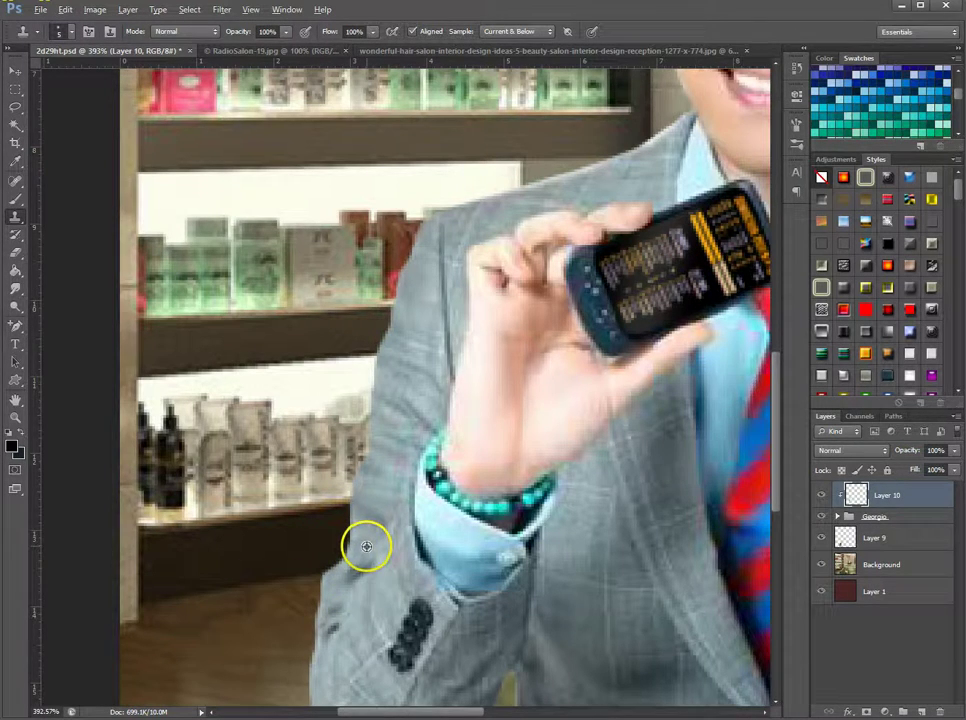
mouse_move(352, 565)
mouse_down()
mouse_move(322, 597)
mouse_move(335, 595)
mouse_move(305, 618)
mouse_up()
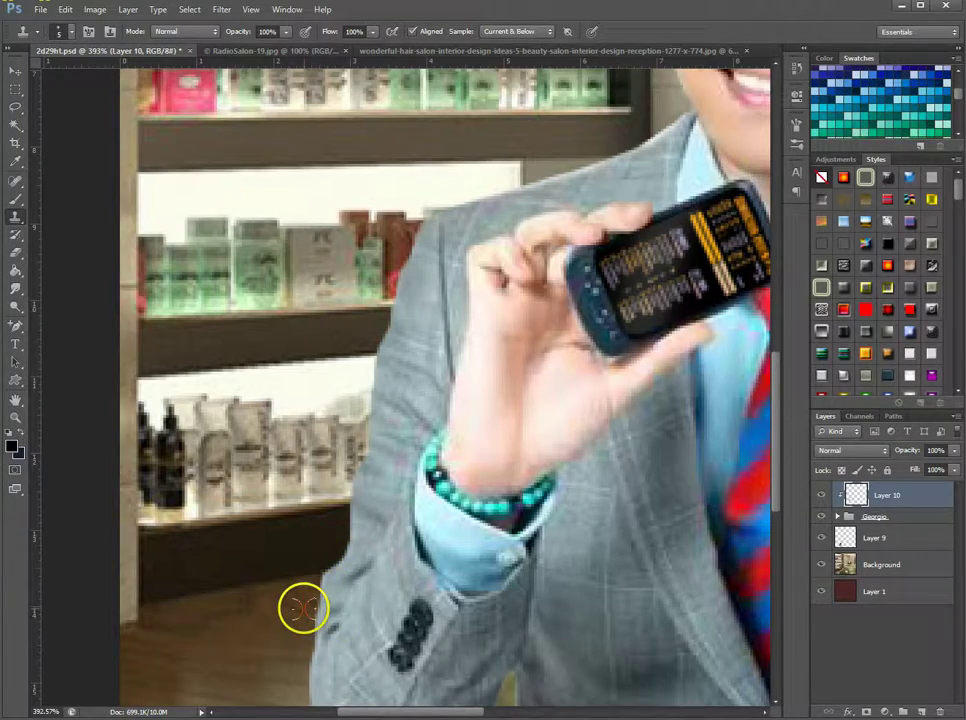
scroll(305, 618, down, 5)
scroll(303, 608, up, 5)
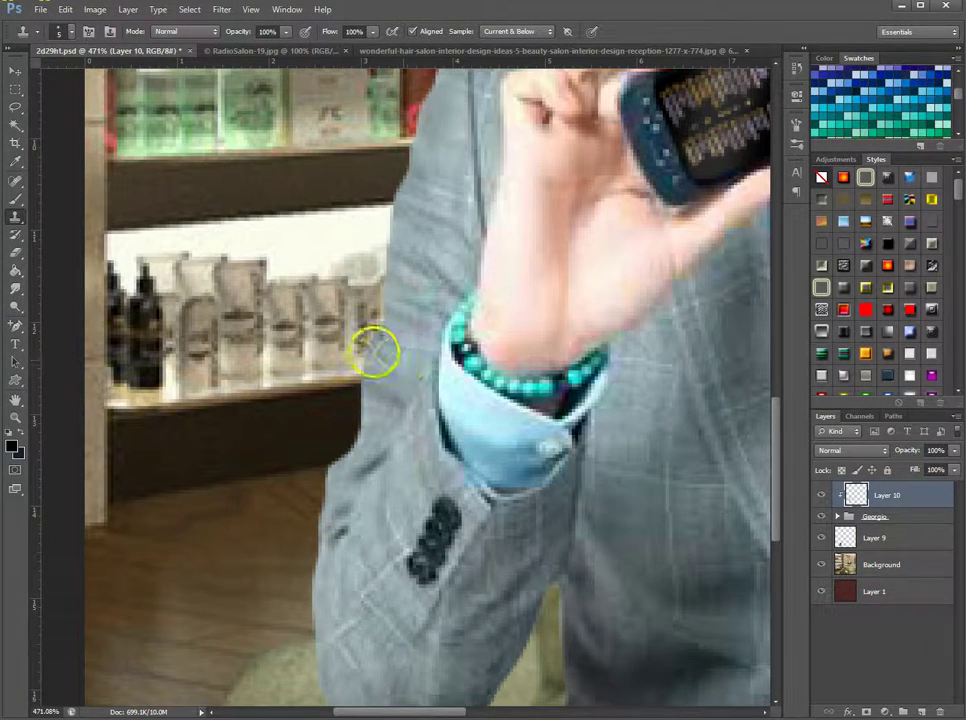
Add another new layer above Layer 10 and clip it to the Georgio group as well
click(921, 711)
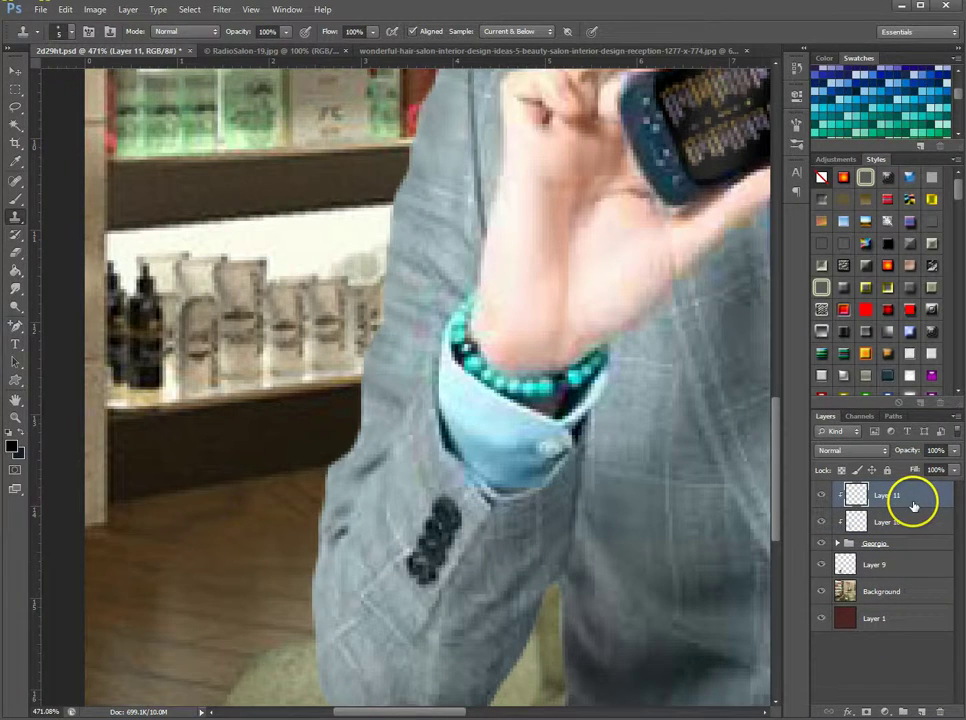
right_click(912, 506)
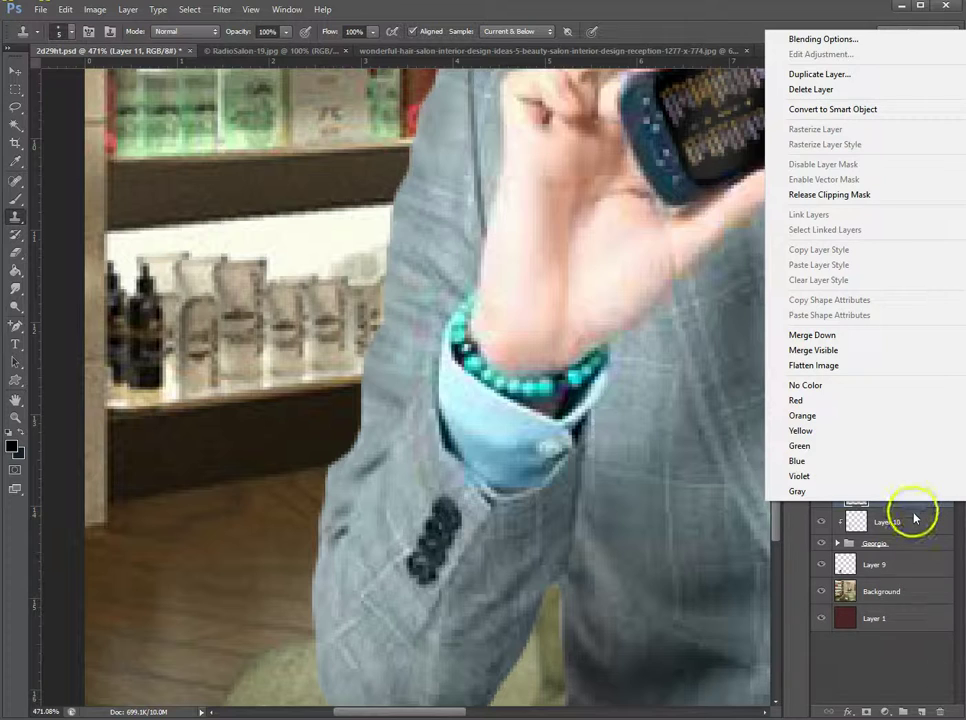
click(913, 512)
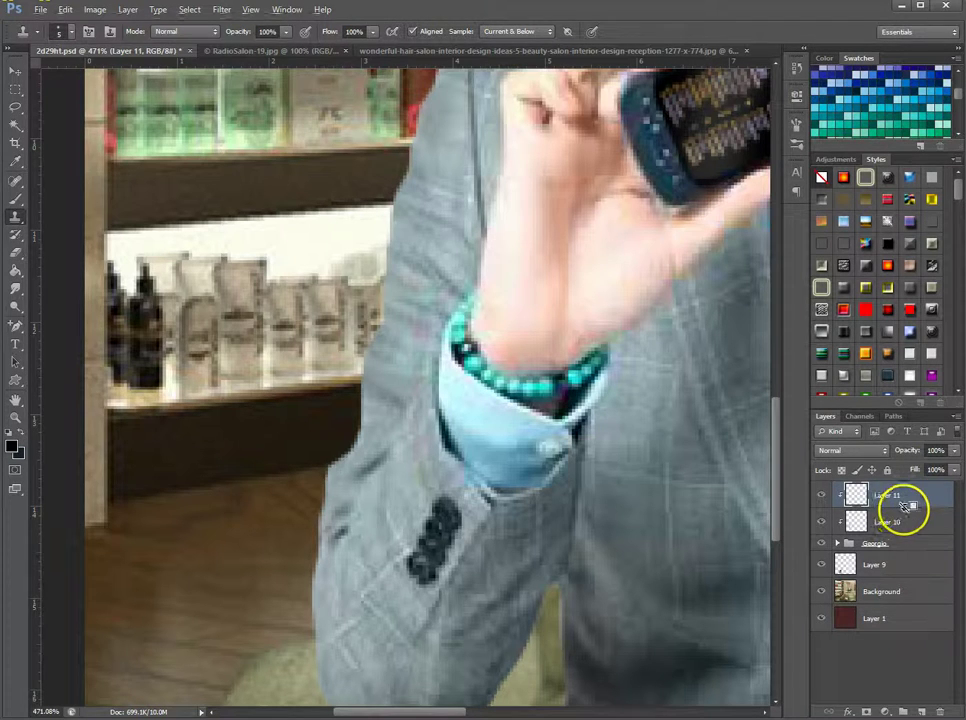
alt+click(912, 506)
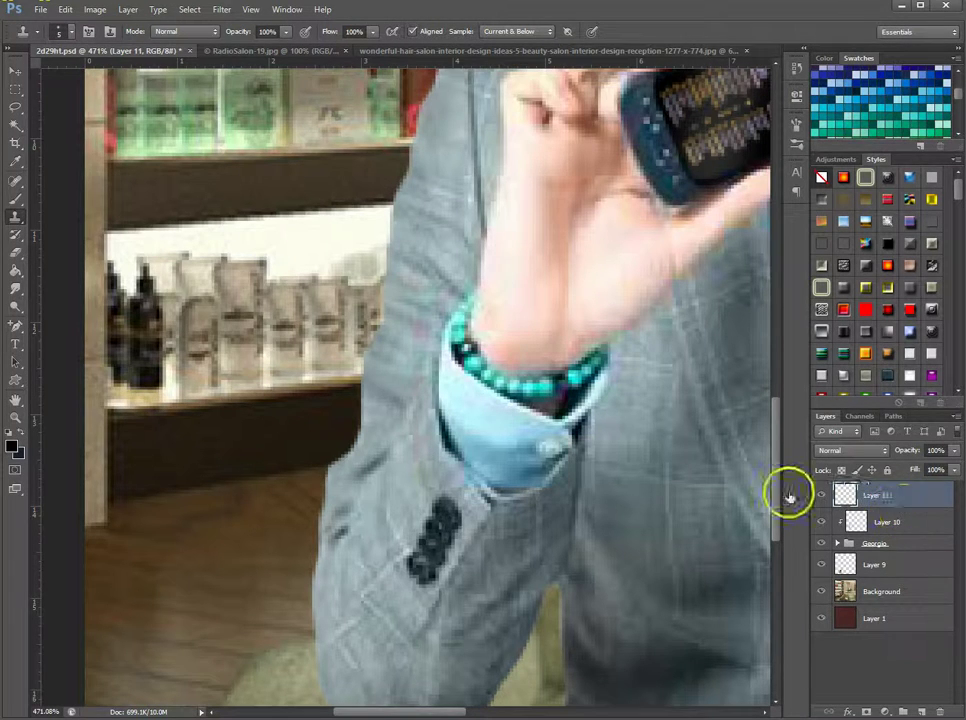
right_click(916, 497)
click(830, 190)
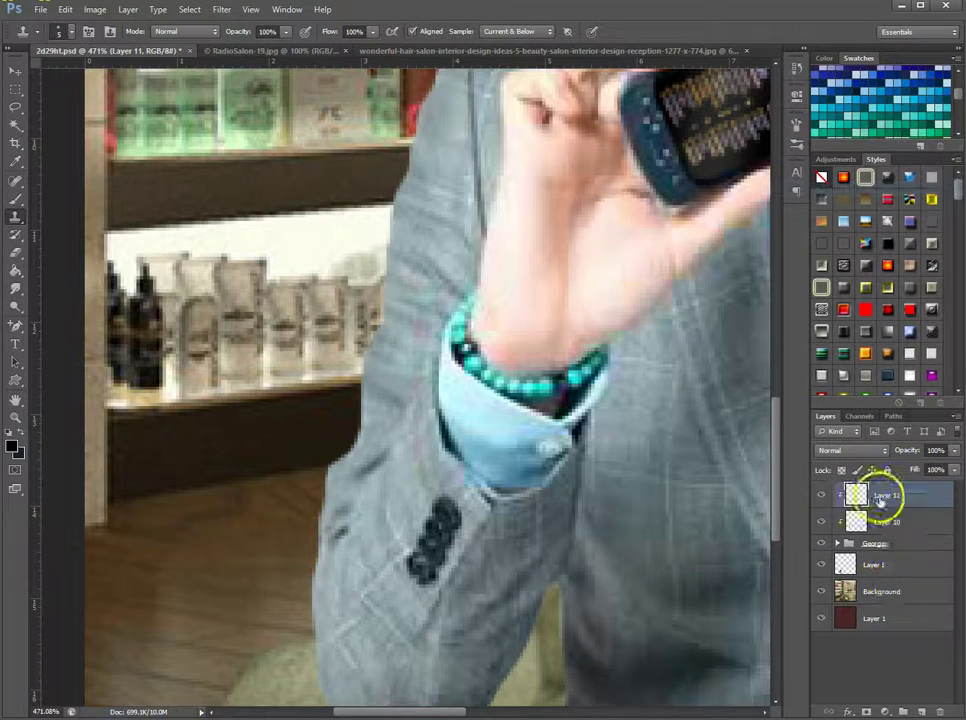
Paint along the outer sleeve edge on Layer 11 with a 6 px brush, using greys sampled from the jacket
click(15, 198)
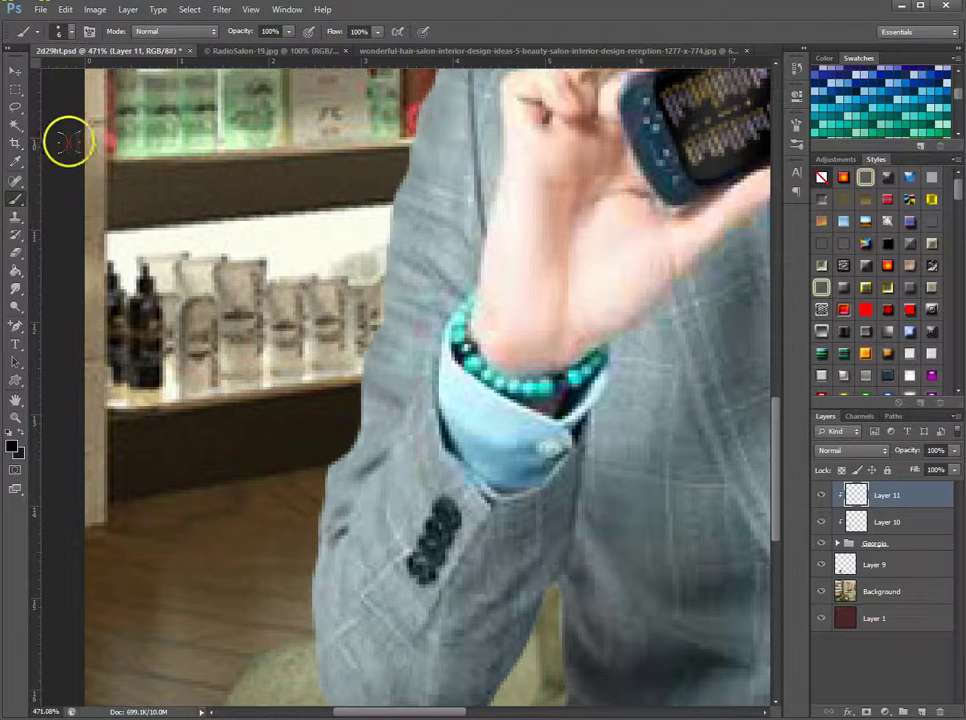
alt+click(393, 318)
alt+click(393, 318)
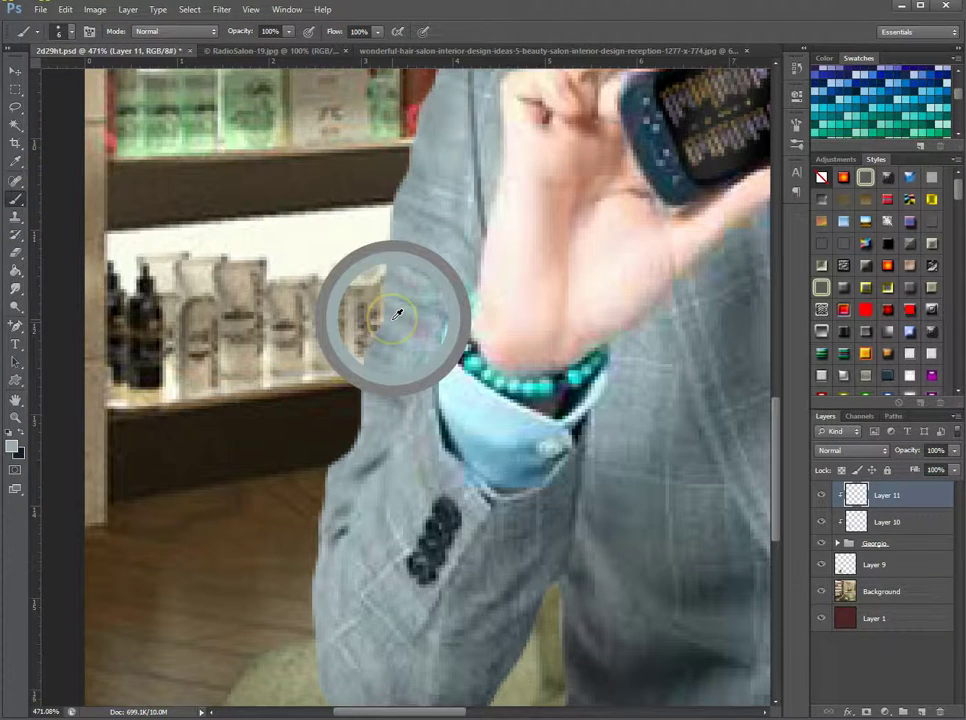
drag(393, 318, 381, 313)
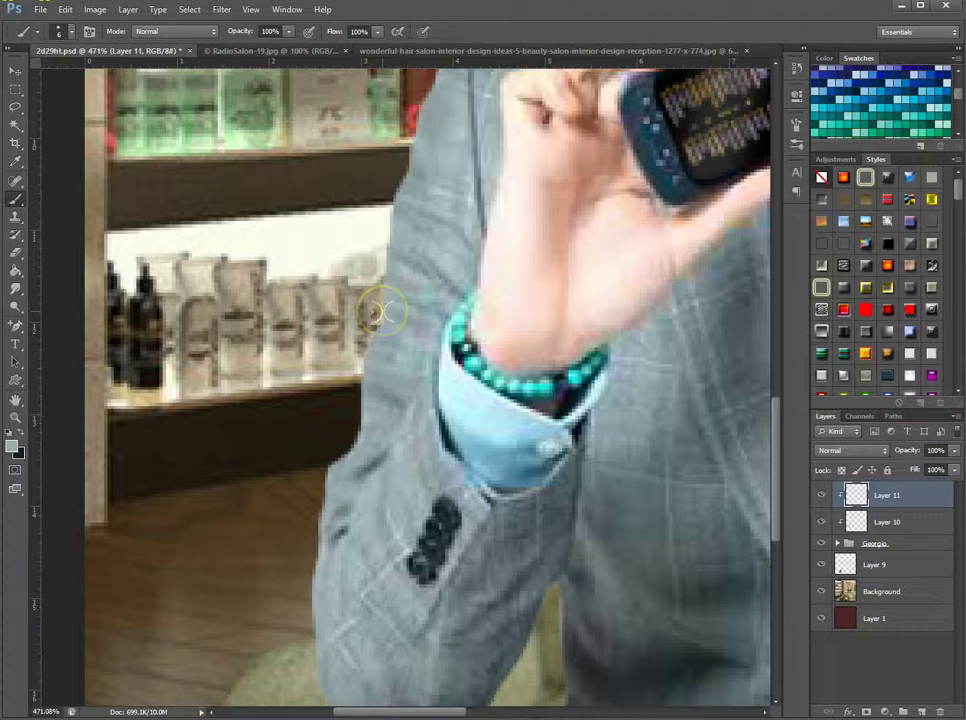
alt+click(388, 384)
drag(378, 381, 362, 377)
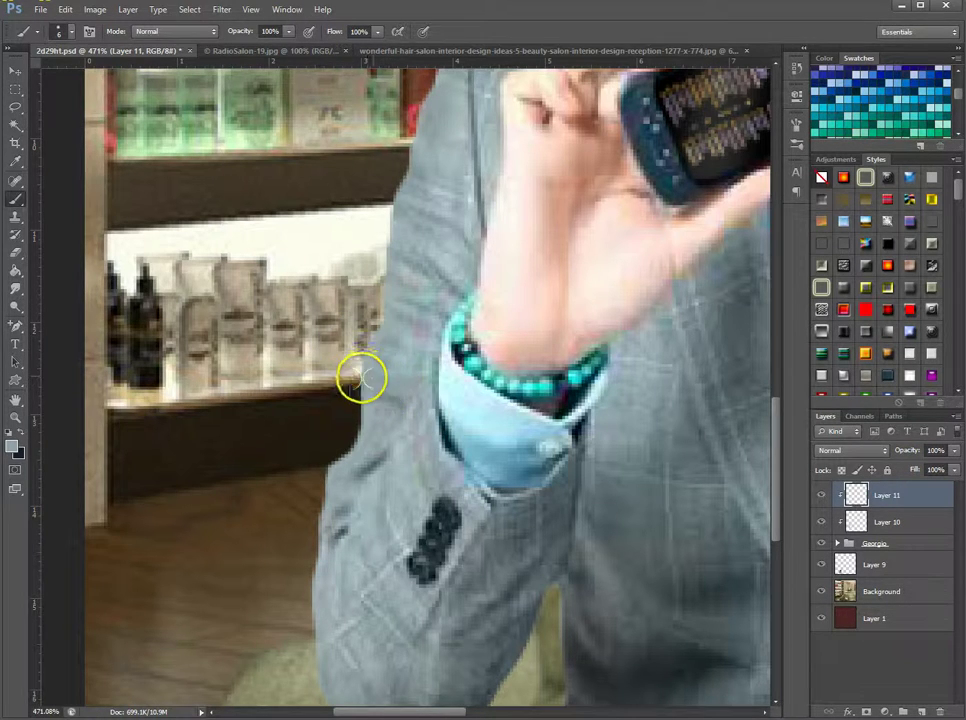
alt+click(350, 476)
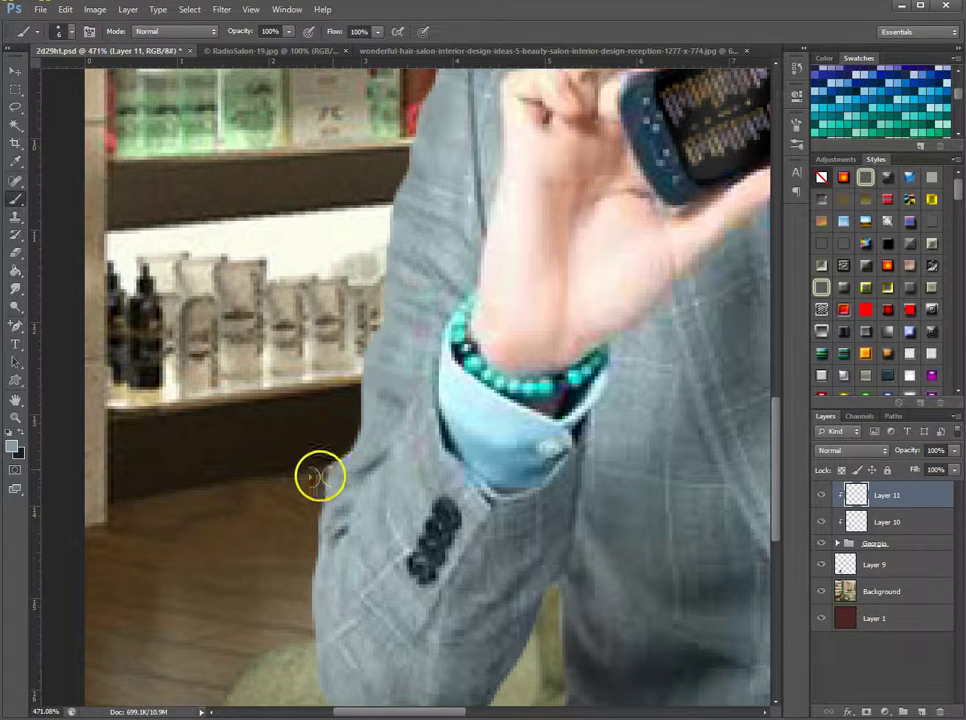
alt+click(366, 448)
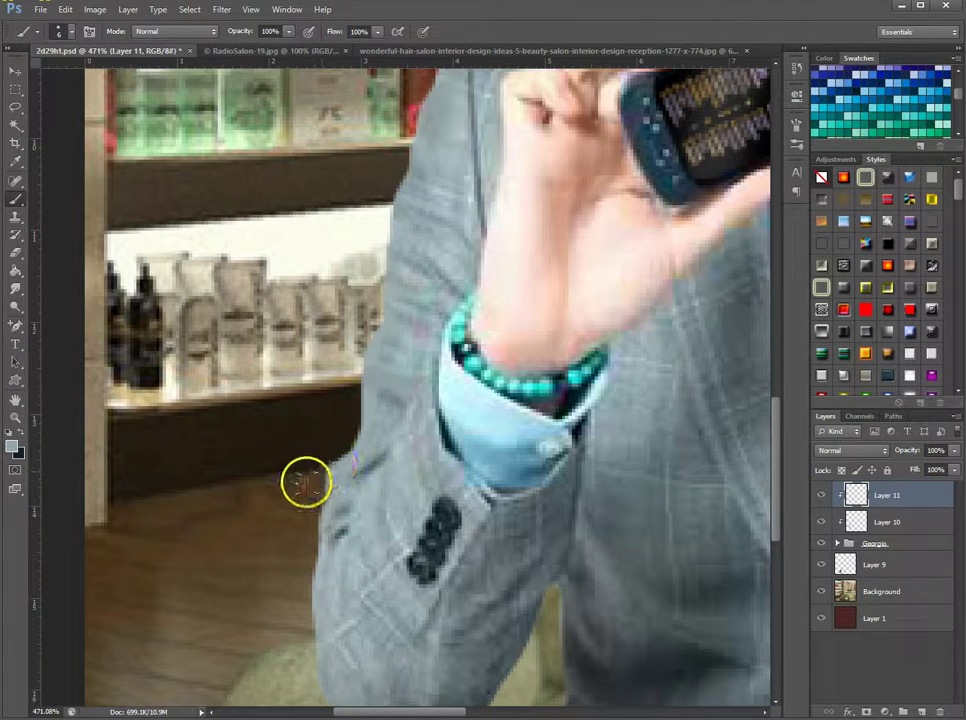
alt+click(370, 432)
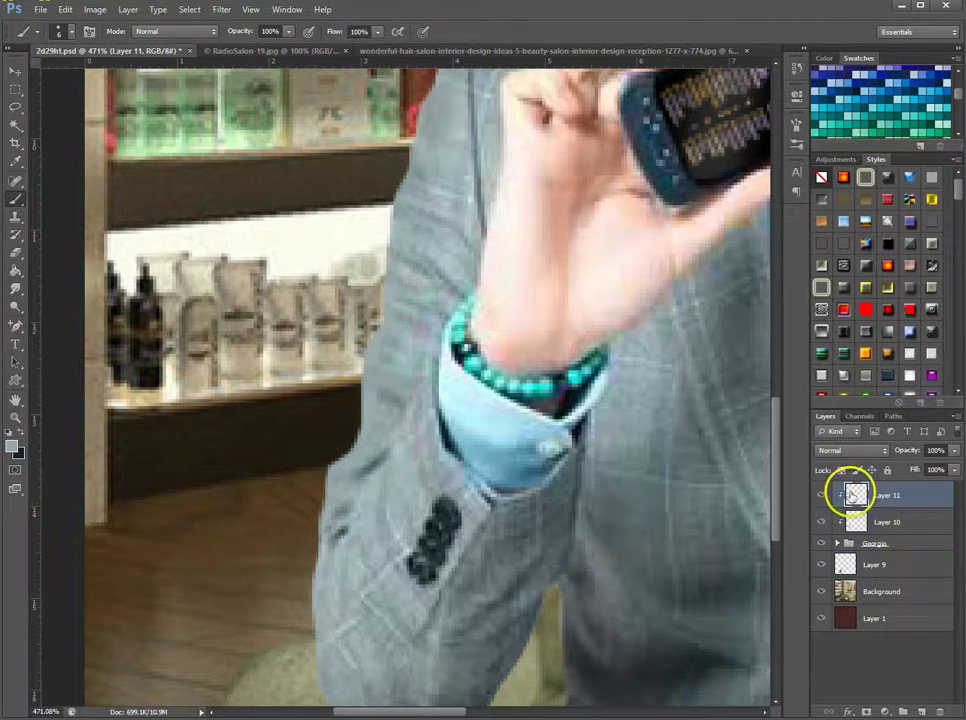
Hide the painted Layer 11 and delete it
click(822, 496)
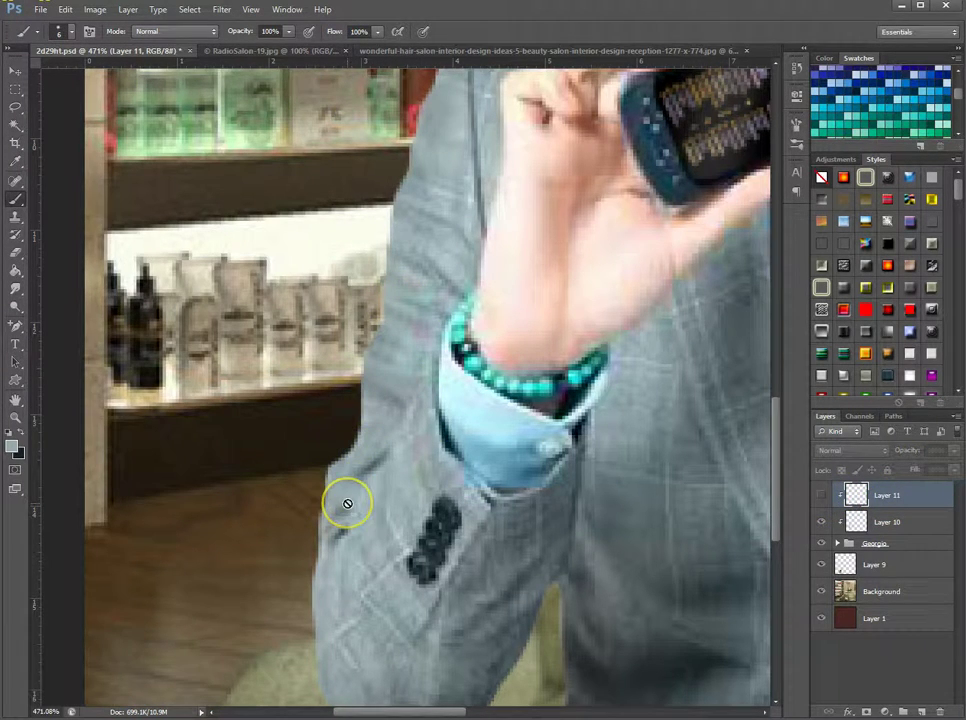
click(943, 712)
Clone jacket fabric on Layer 10 along the jacket edge beside the gap between the raised sleeve and the body
scroll(410, 578, down, 3)
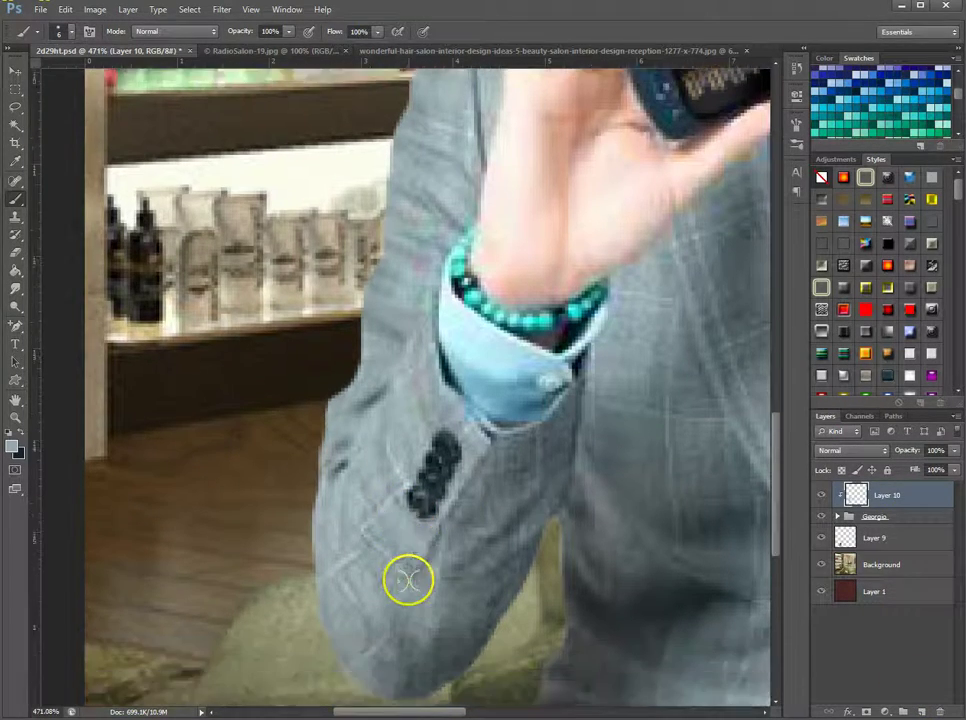
scroll(440, 541, down, 5)
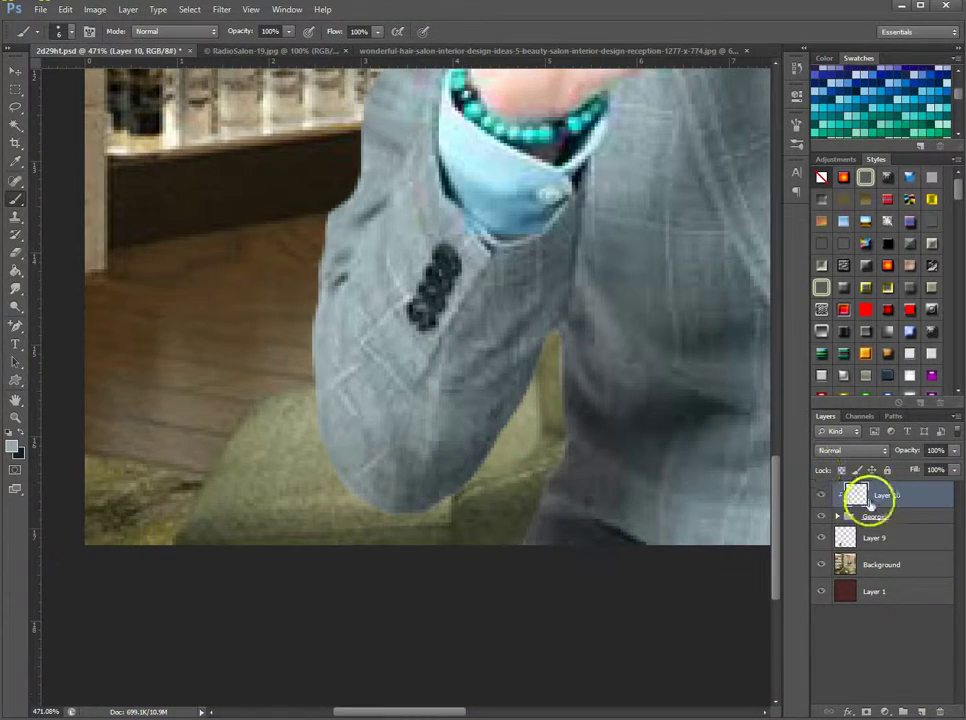
click(15, 216)
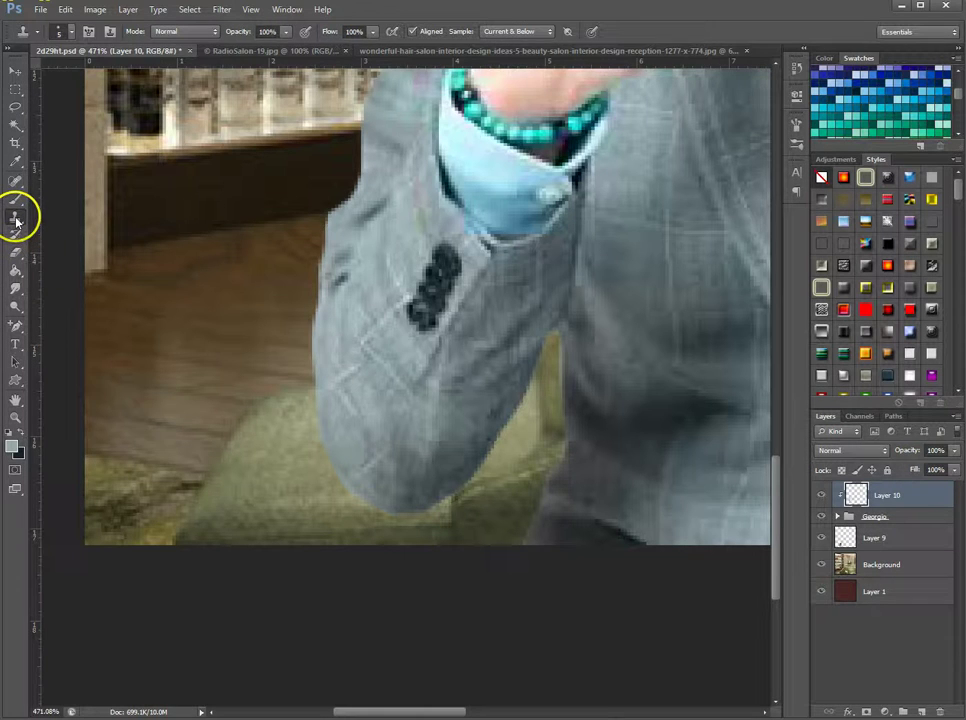
mouse_move(638, 355)
mouse_down()
mouse_move(581, 357)
mouse_move(569, 335)
mouse_move(565, 394)
mouse_move(563, 382)
mouse_move(616, 456)
mouse_move(584, 432)
mouse_move(586, 445)
mouse_move(567, 435)
mouse_move(577, 449)
mouse_move(554, 469)
mouse_move(508, 551)
mouse_move(542, 530)
mouse_move(529, 527)
mouse_move(520, 547)
mouse_move(532, 548)
mouse_move(476, 496)
mouse_move(360, 452)
mouse_move(338, 467)
mouse_move(356, 500)
mouse_move(353, 492)
mouse_move(408, 528)
mouse_move(345, 455)
mouse_move(312, 391)
mouse_move(403, 495)
mouse_move(419, 487)
mouse_move(434, 504)
mouse_move(487, 510)
mouse_move(445, 494)
mouse_move(467, 472)
mouse_move(493, 472)
mouse_move(529, 424)
mouse_move(546, 354)
mouse_move(570, 332)
mouse_up()
scroll(578, 334, down, 2)
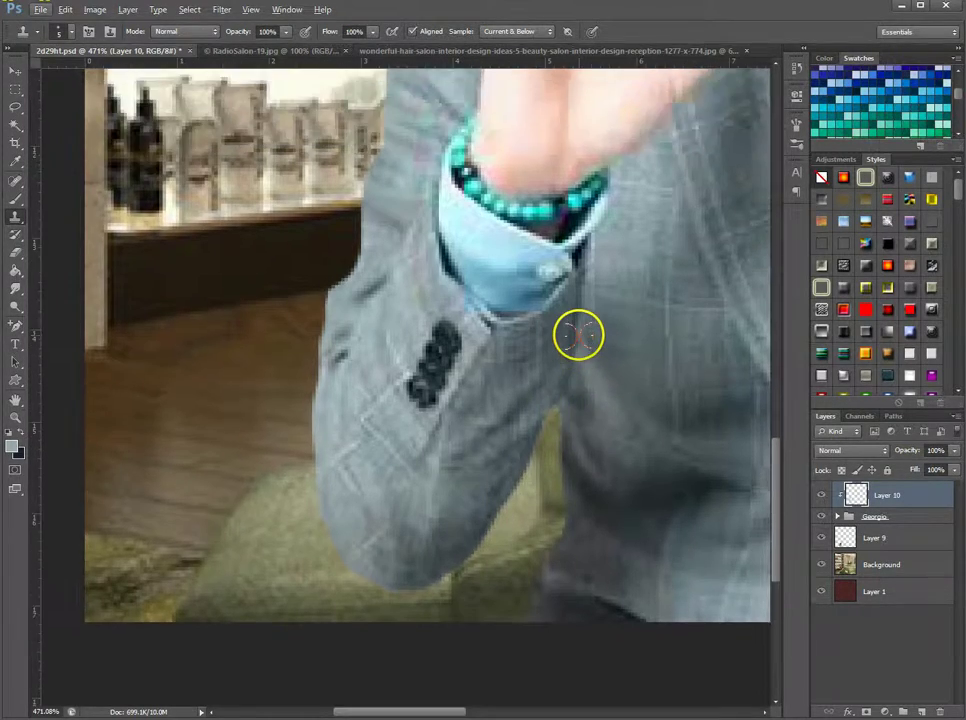
scroll(642, 455, down, 5)
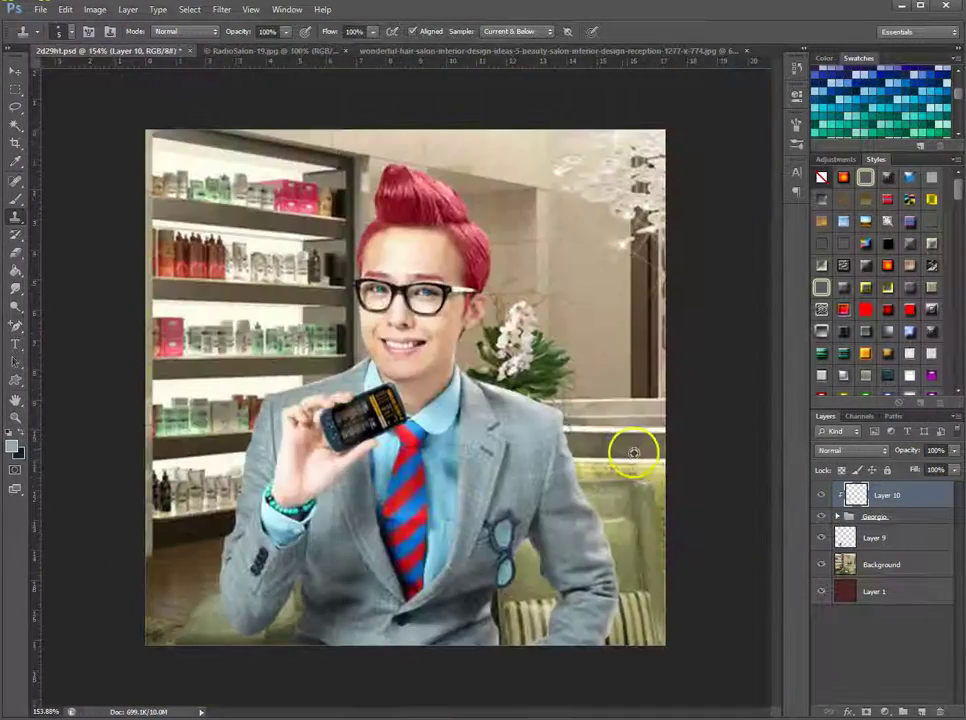
Toggle Layer 10's visibility to compare the jacket edges with and without the cloned retouching
click(821, 495)
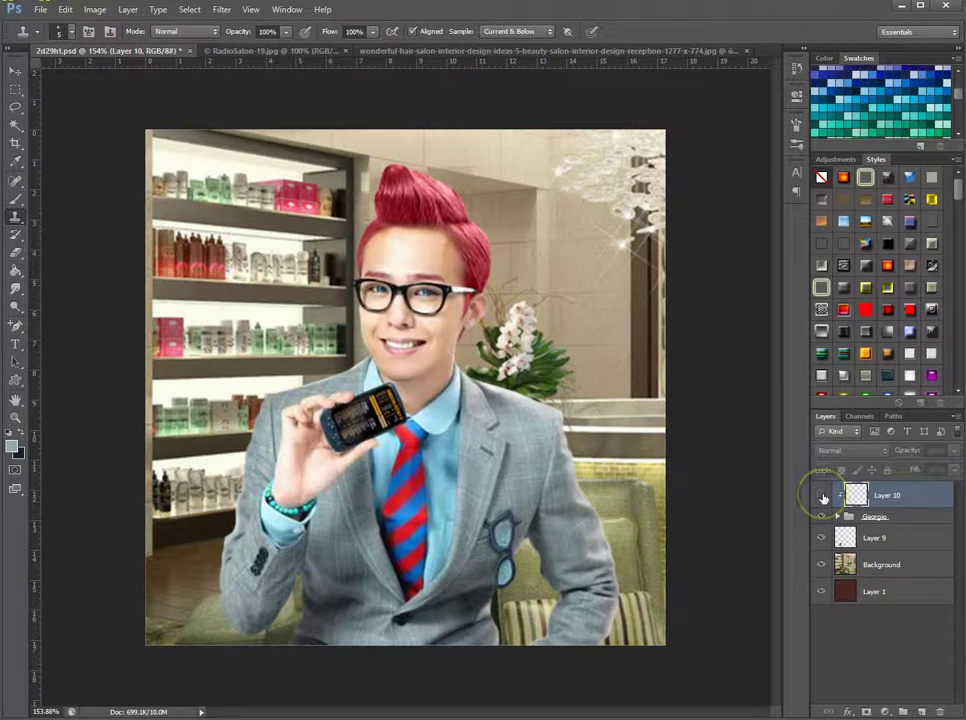
click(822, 496)
click(822, 496)
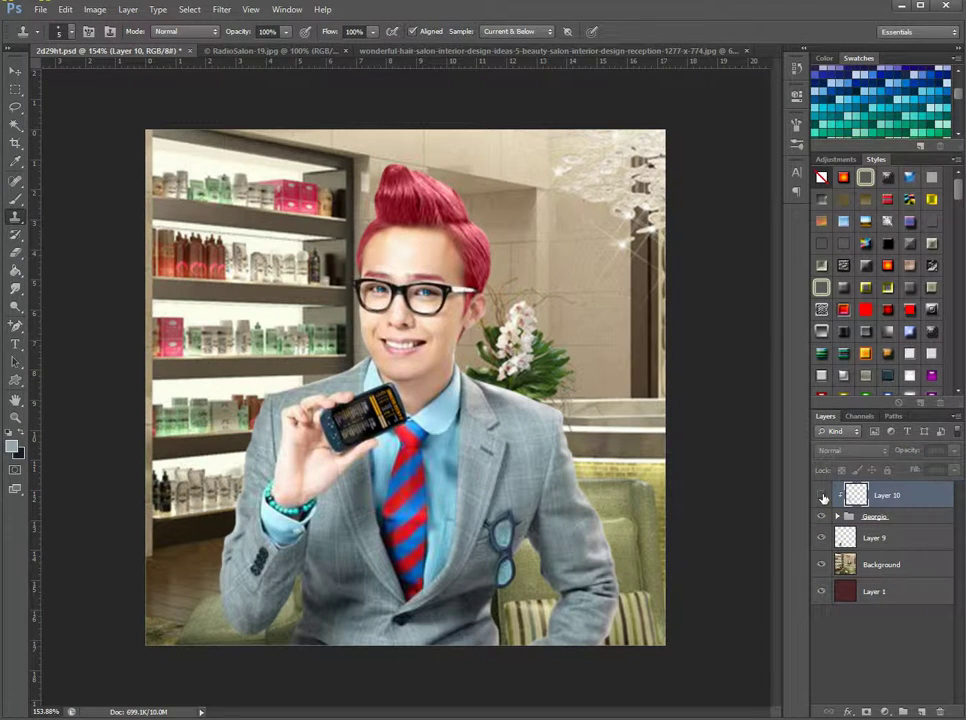
click(822, 496)
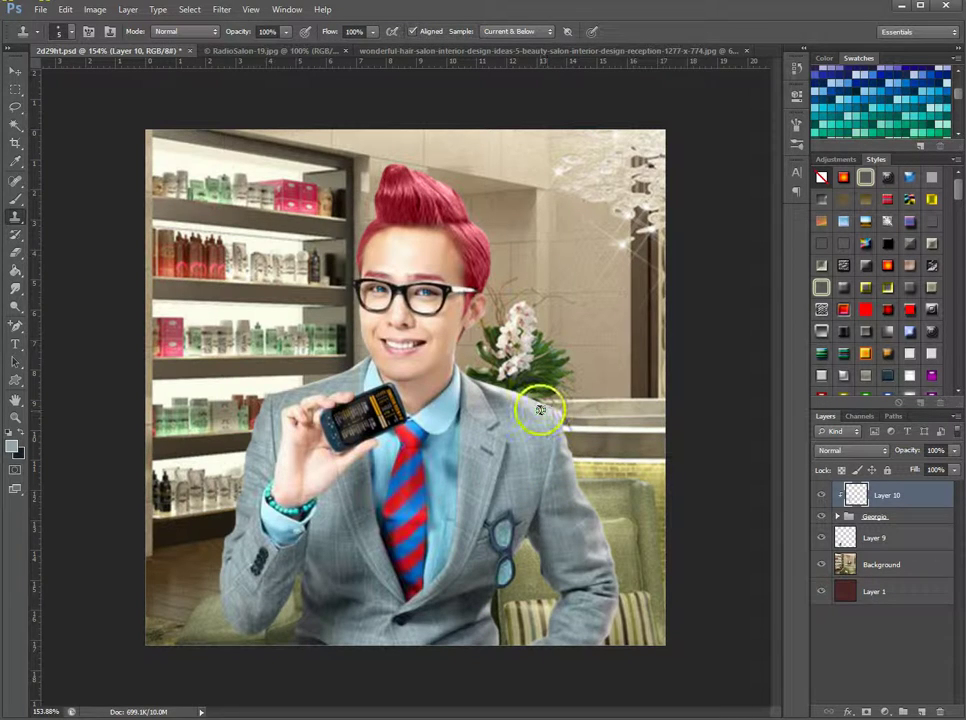
Copy the entire RadioSalon-19.jpg picture and paste it into 2d29ht.psd directly above Layer 9
scroll(539, 390, down, 2)
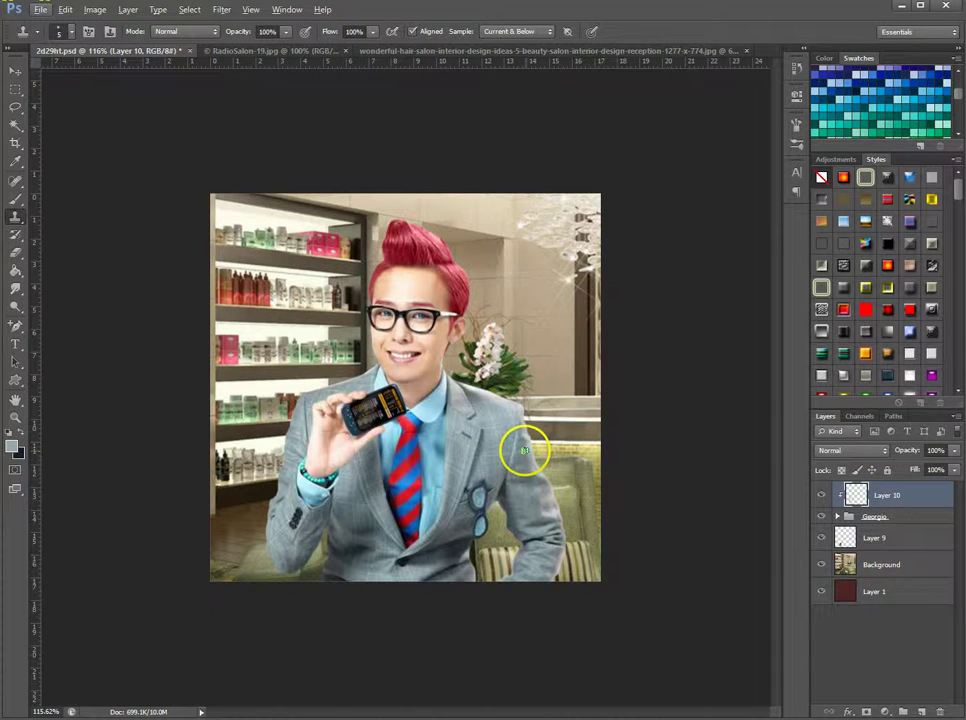
click(328, 50)
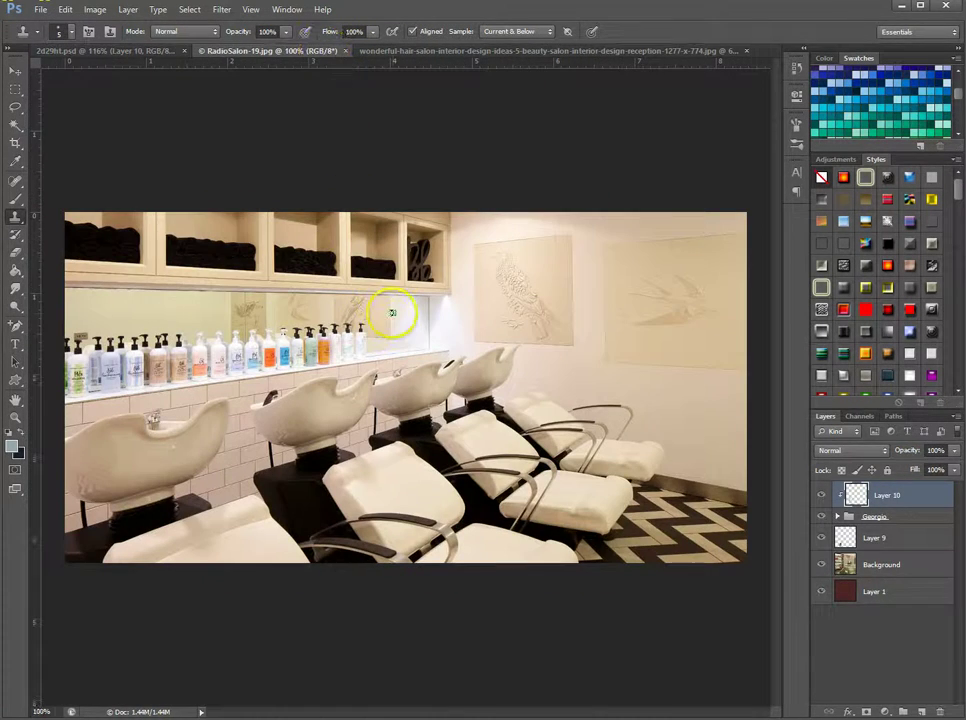
key(ctrl+a)
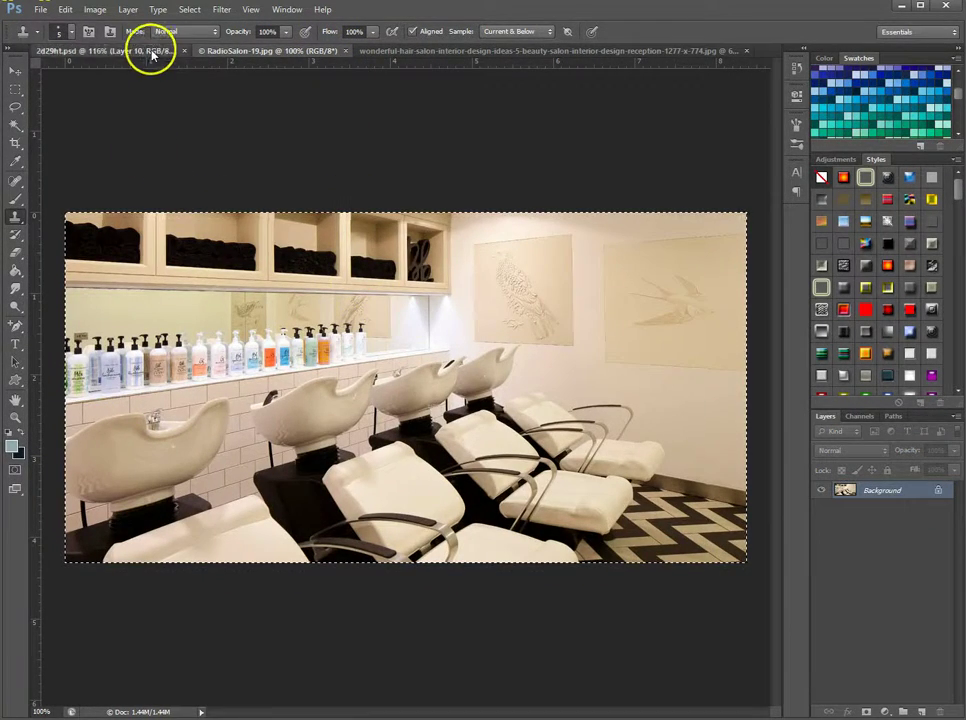
click(152, 52)
drag(895, 509, 902, 540)
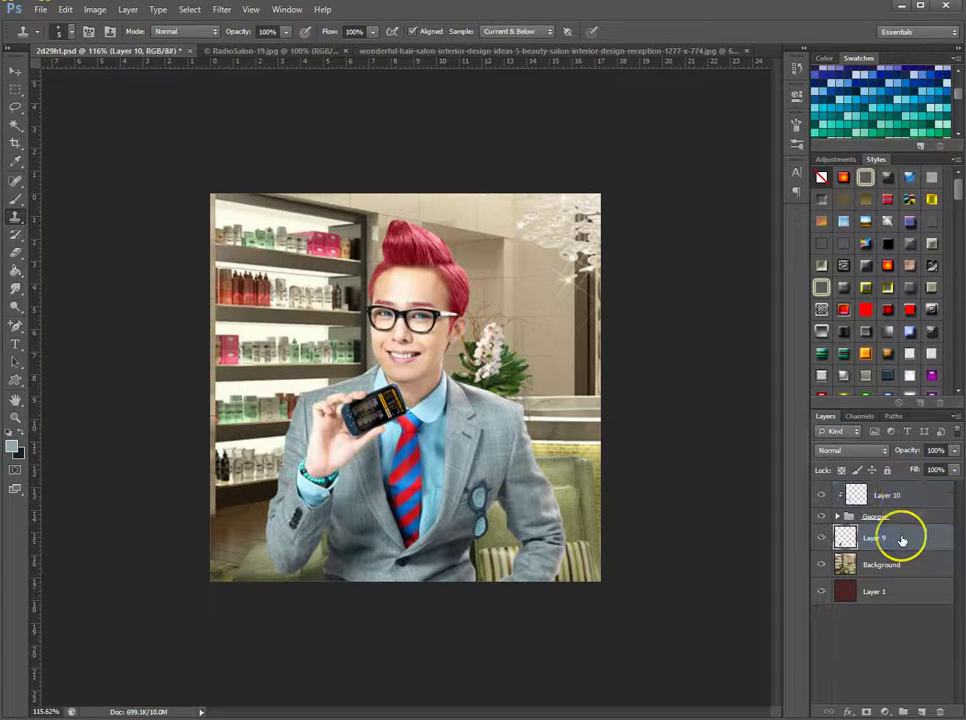
click(902, 540)
key(ctrl+v)
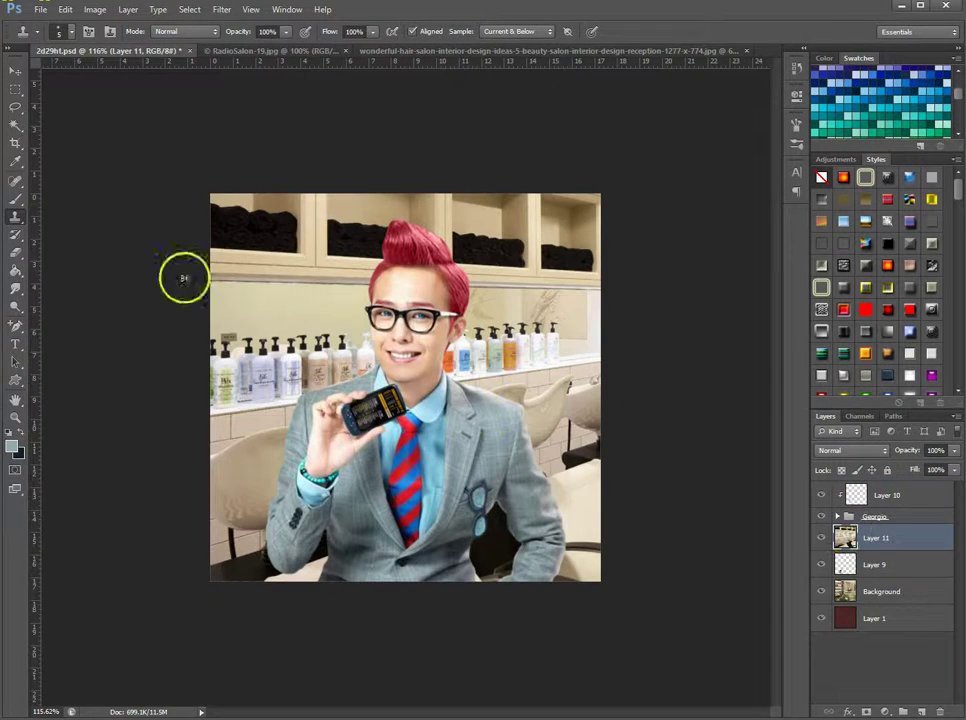
Try several positions for the pasted salon photo behind the man, and delete its layer, Layer 11
click(16, 70)
drag(530, 483, 403, 414)
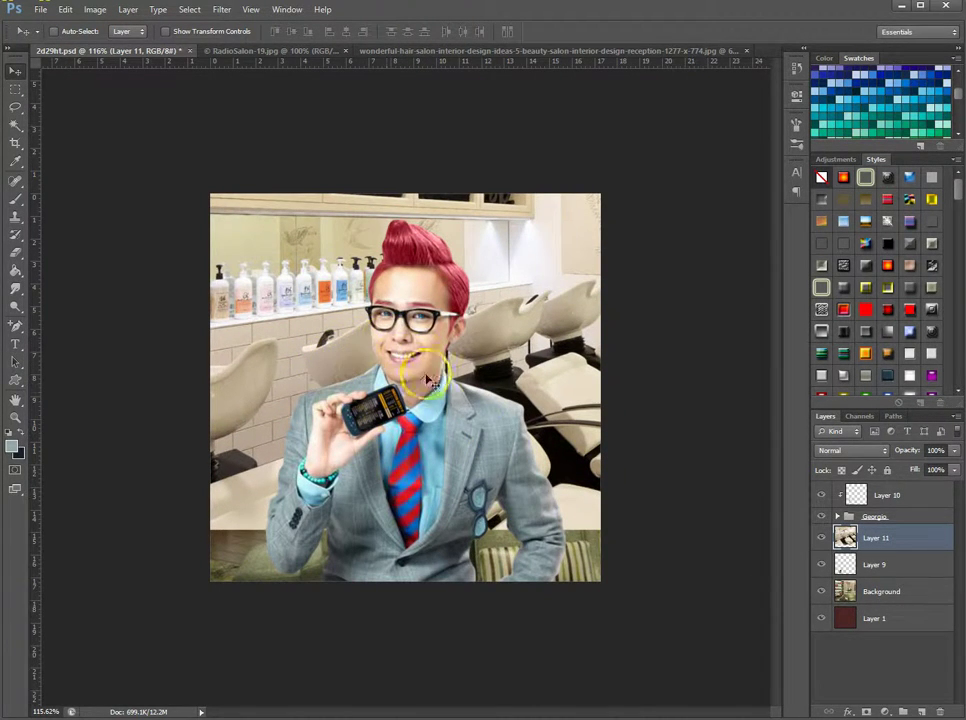
drag(415, 360, 407, 443)
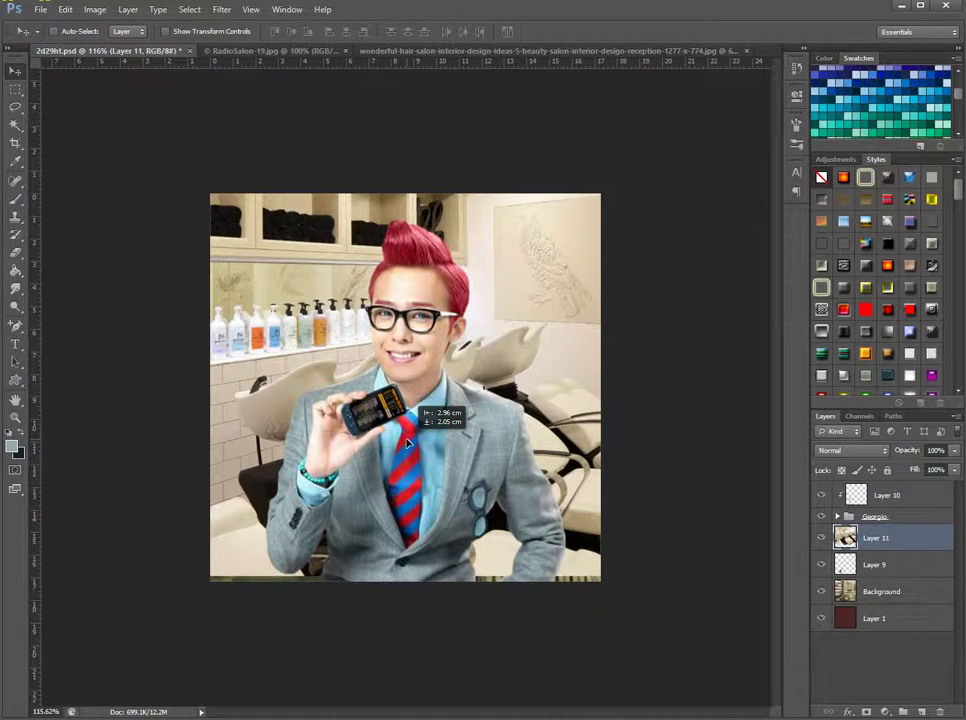
click(386, 406)
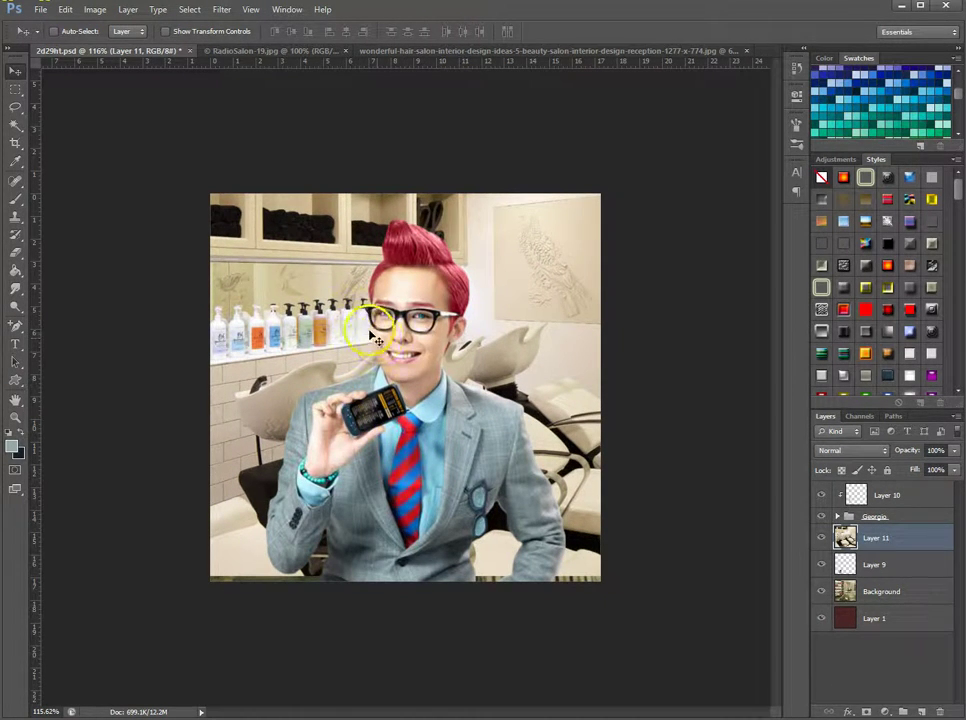
drag(338, 474, 420, 446)
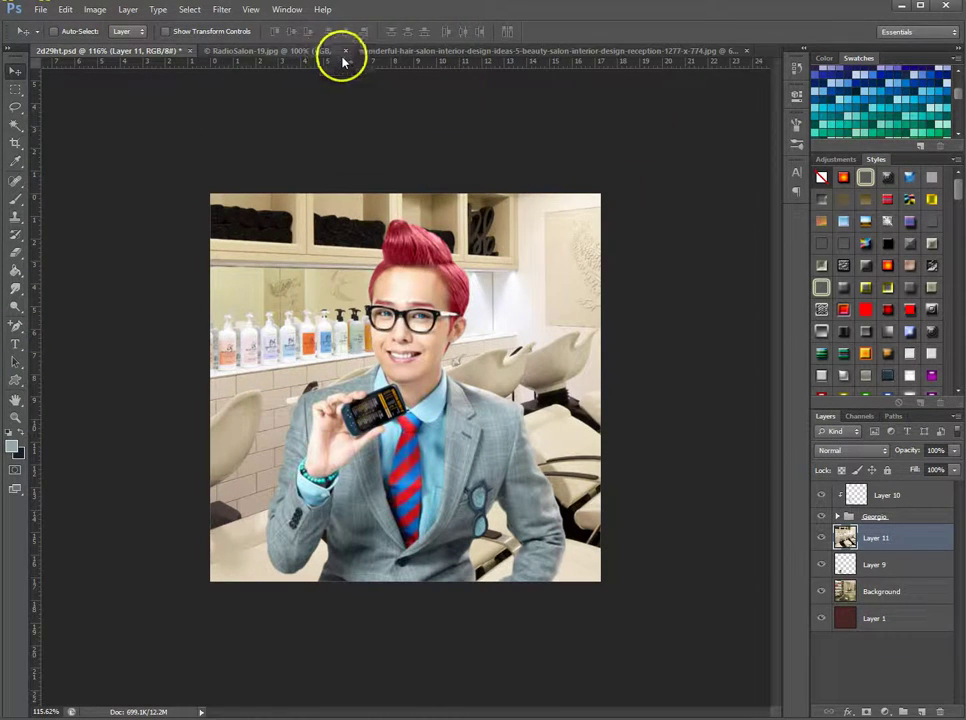
click(936, 711)
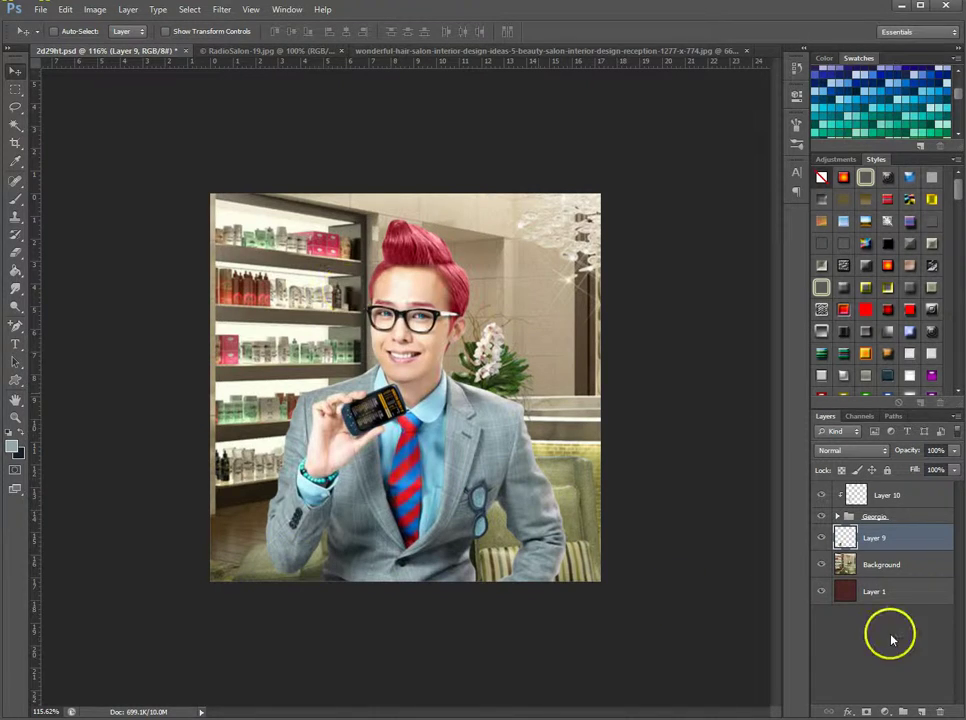
Merge Layer 9 down into the Background layer
right_click(907, 550)
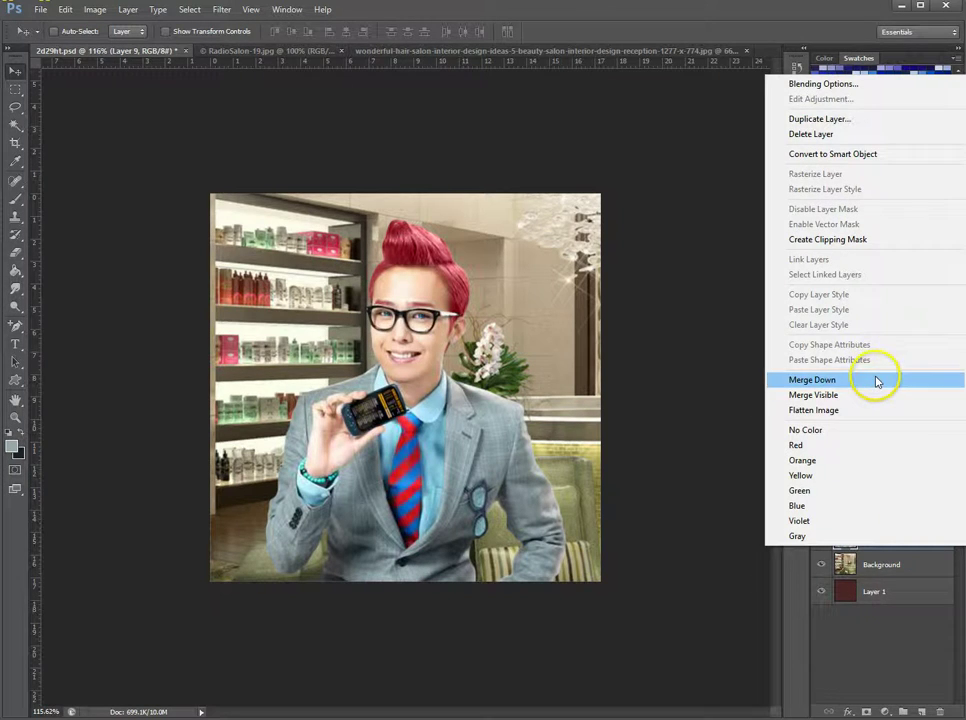
click(813, 384)
drag(873, 535, 834, 513)
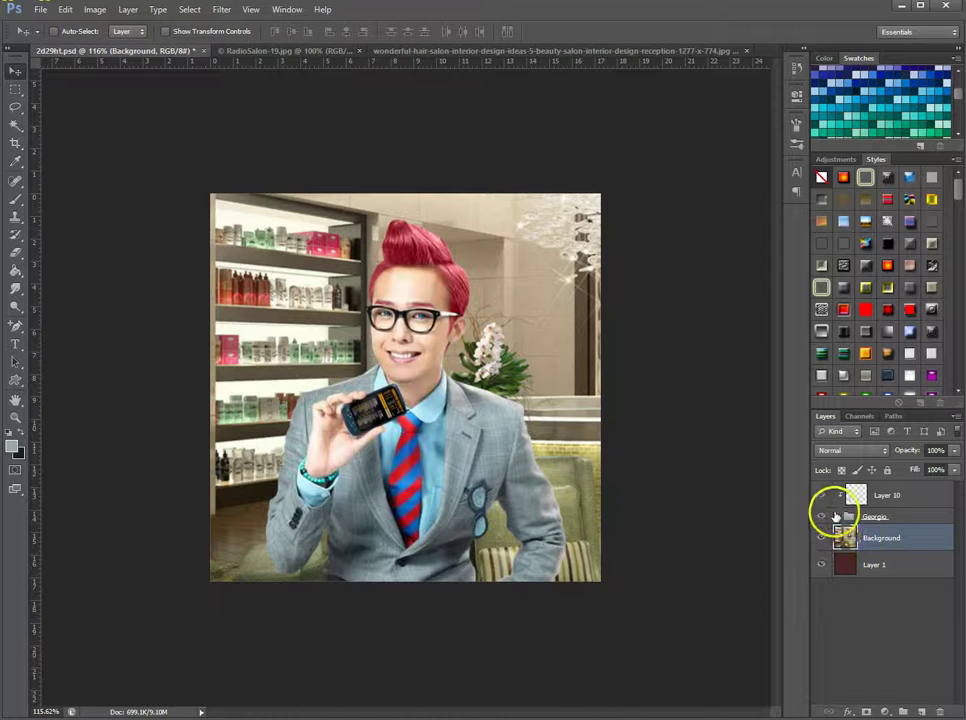
Hide the Georgio group to inspect the merged reception background, and show the group again
click(823, 516)
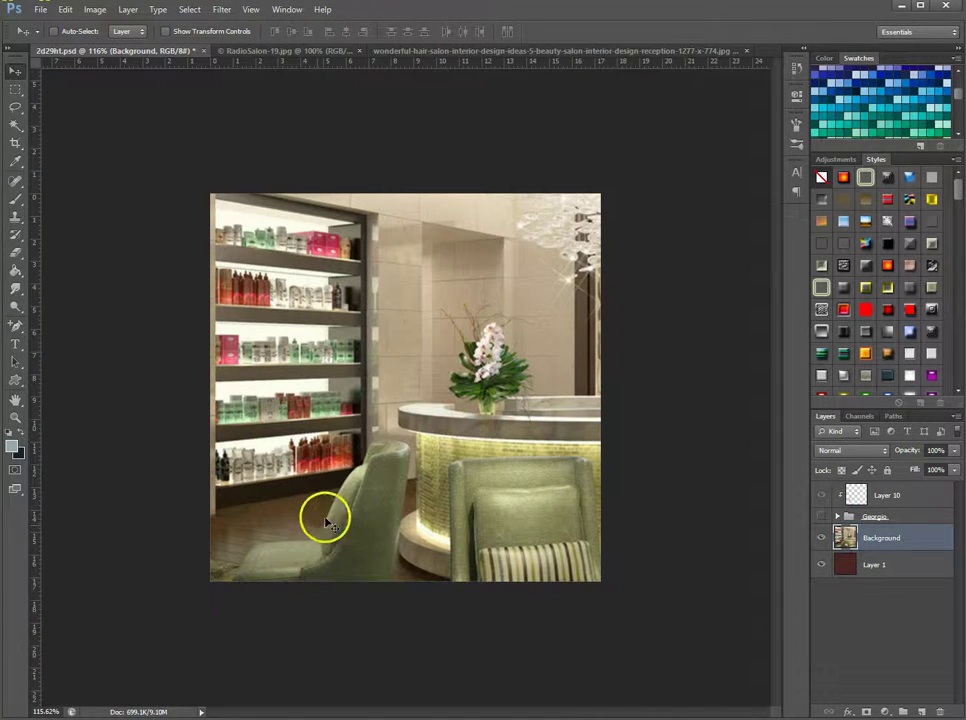
drag(864, 539, 870, 541)
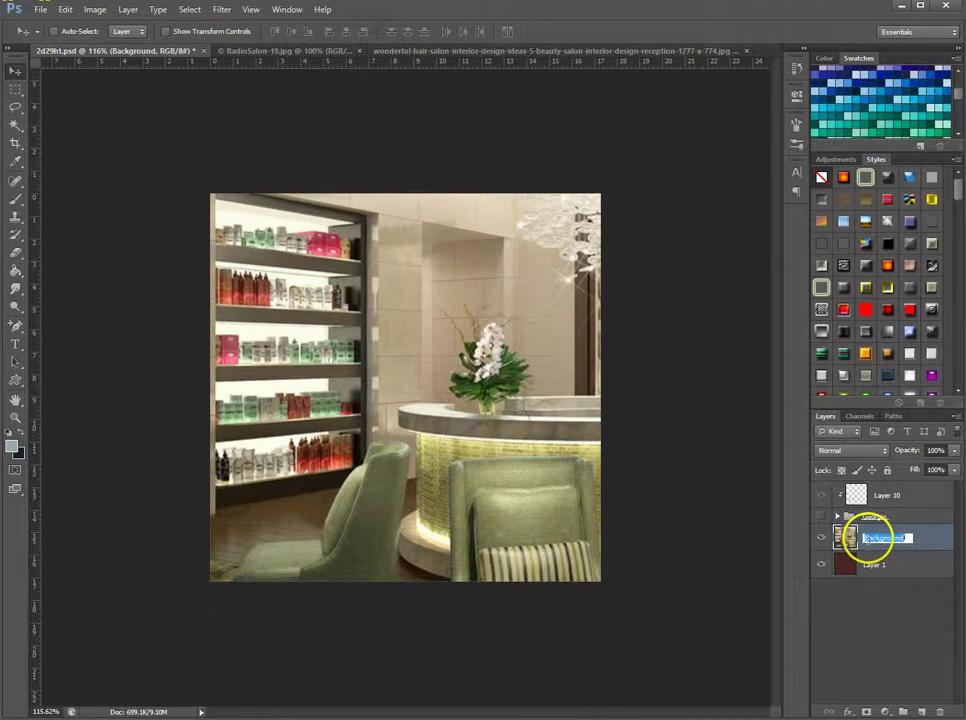
click(934, 535)
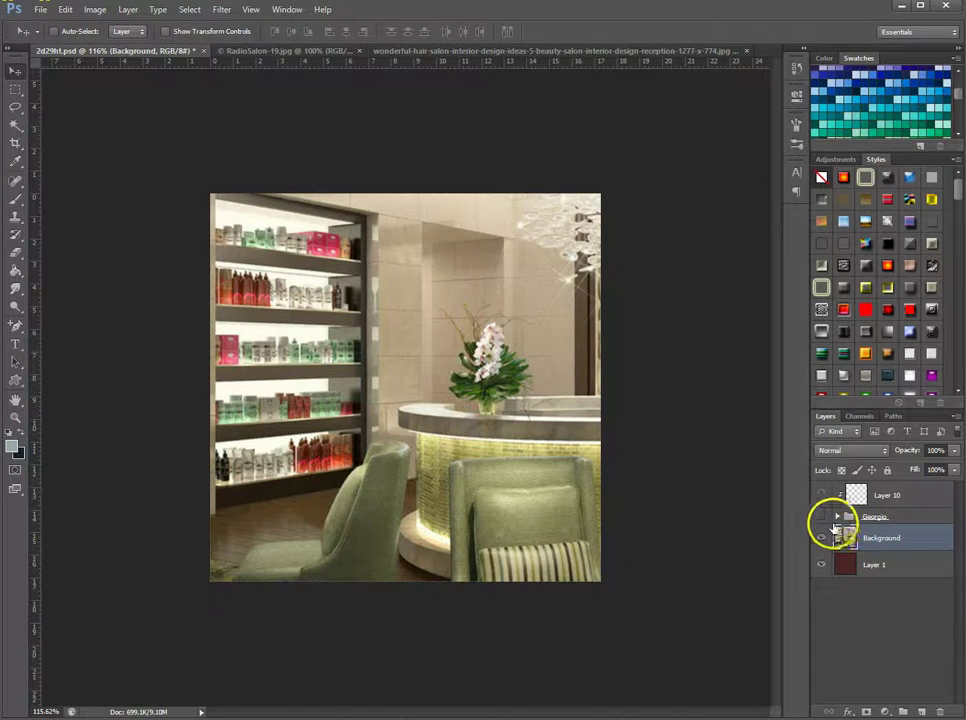
click(821, 516)
Group Layer 10 together with the Georgio group and name the new group Georgio Original
click(895, 498)
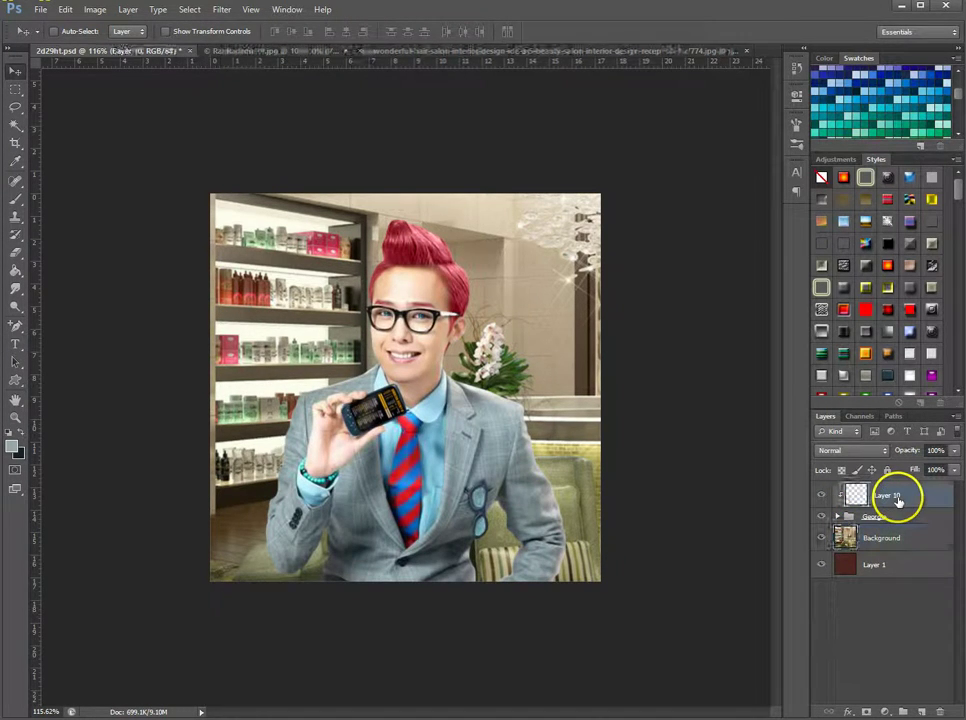
click(838, 516)
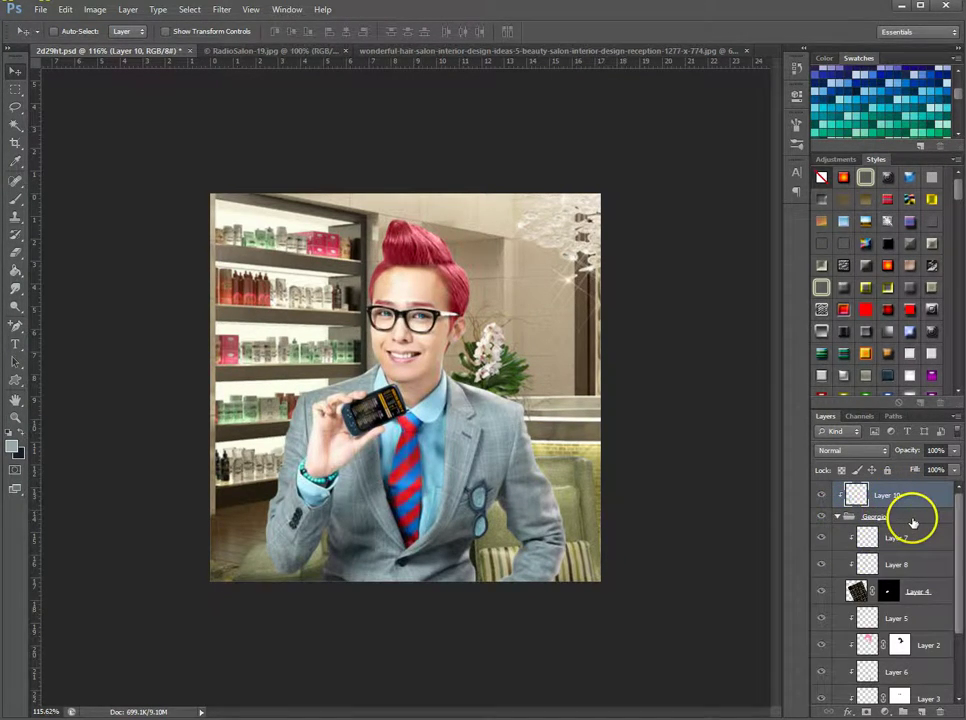
click(837, 516)
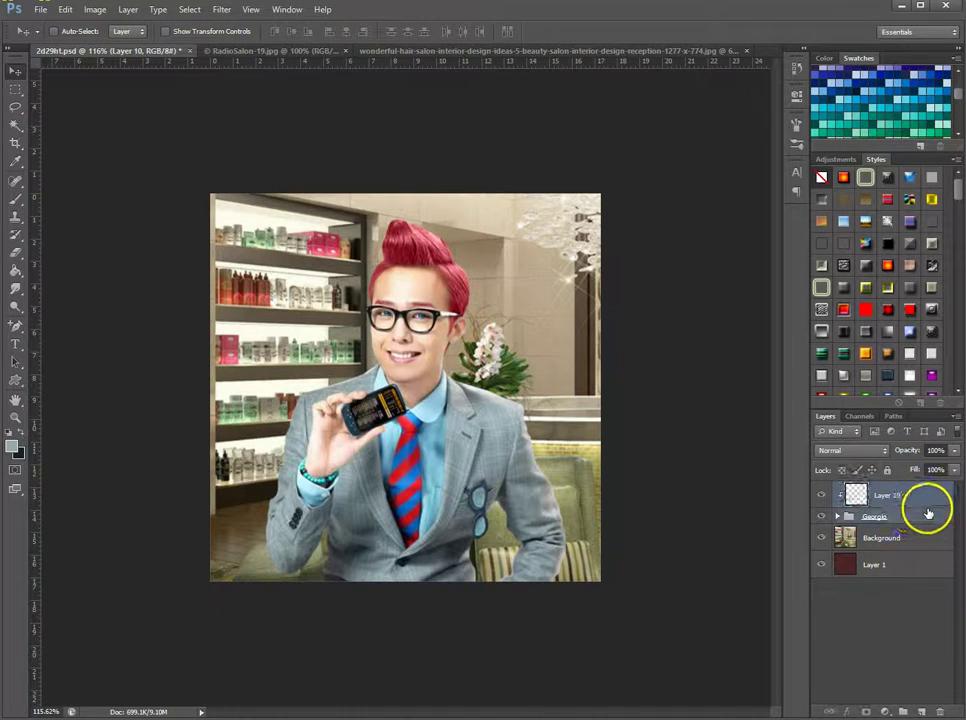
key(ctrl+g)
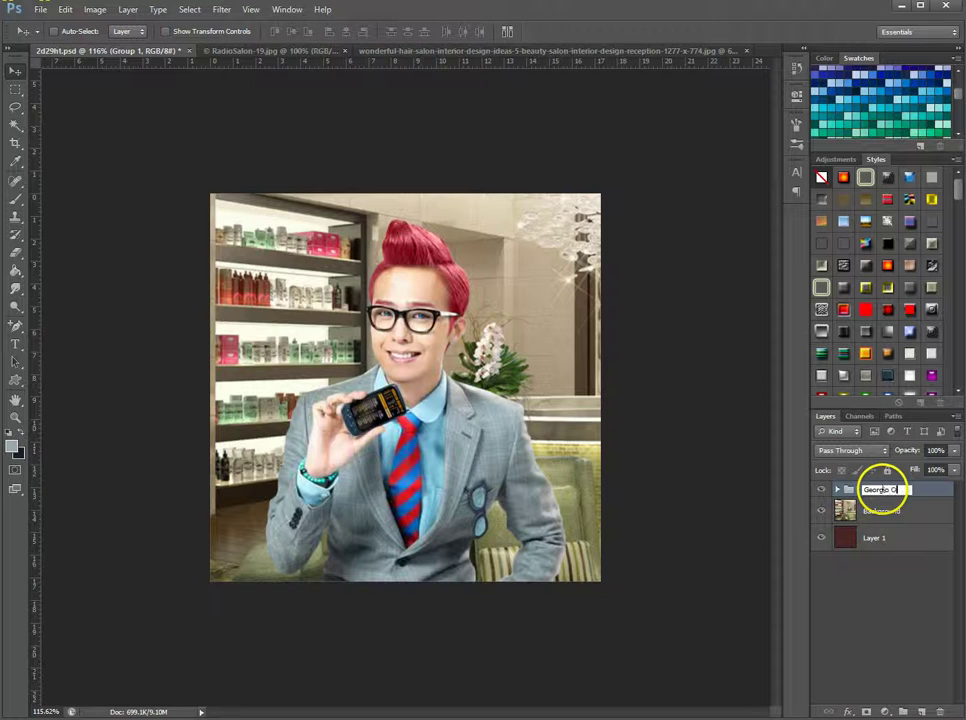
key(Return)
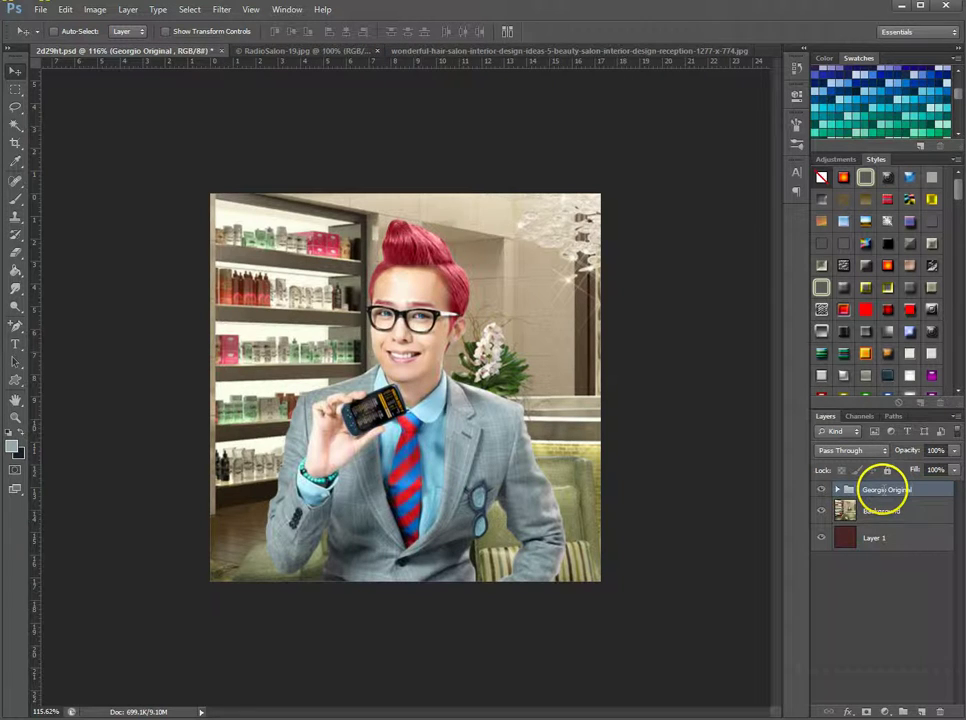
Duplicate the Georgio Original group and hide the original below the copy
drag(885, 489, 923, 710)
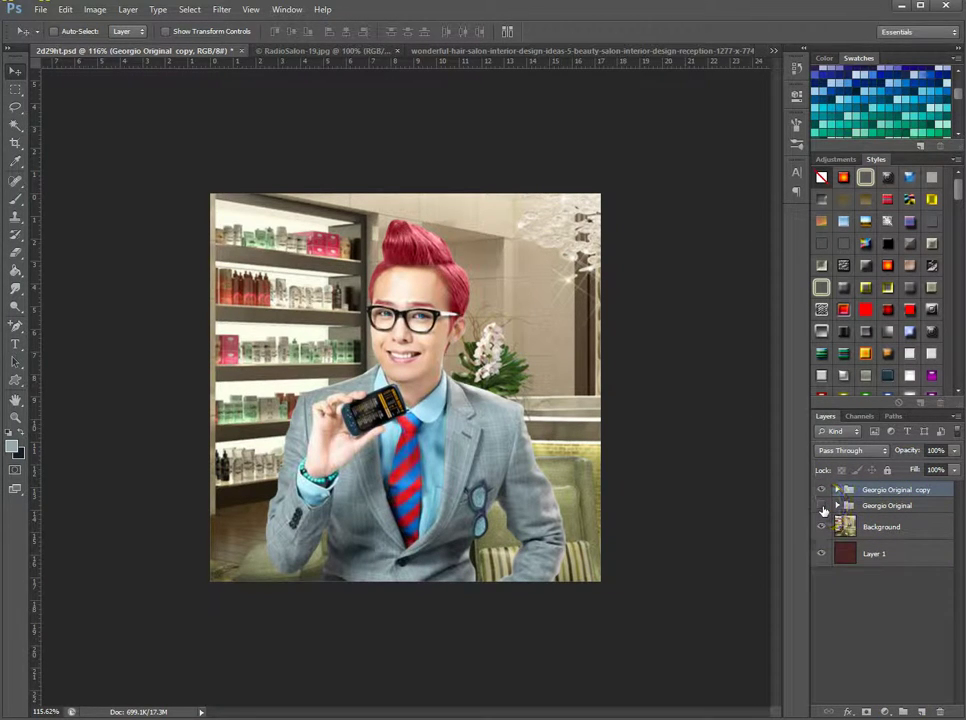
click(822, 507)
click(825, 505)
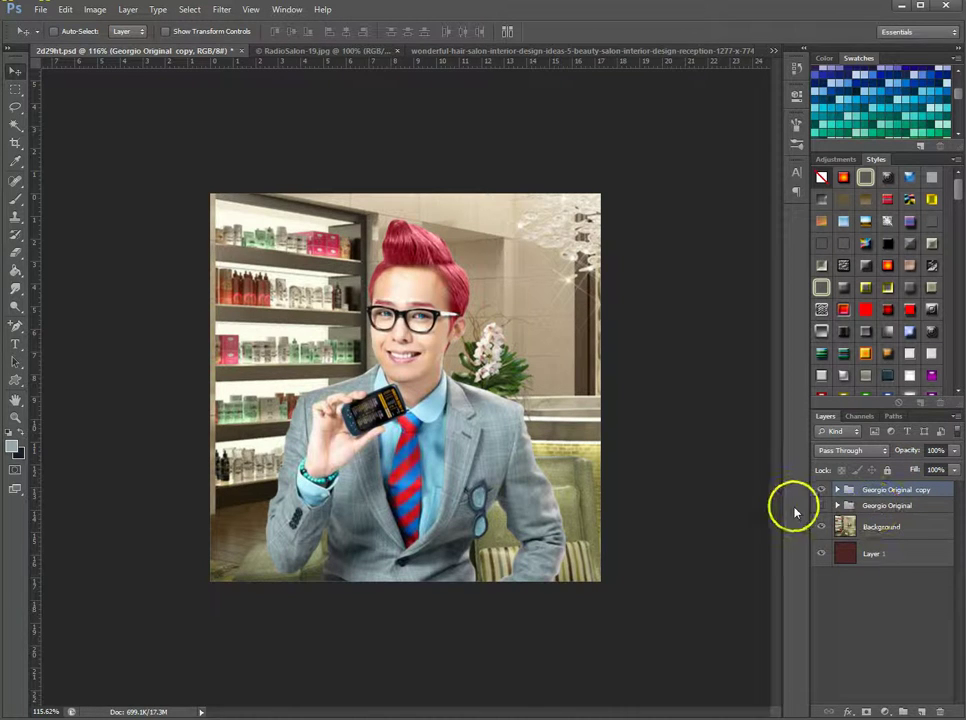
Merge the Georgio Original copy group into a single layer and toggle its visibility to check the result
click(910, 490)
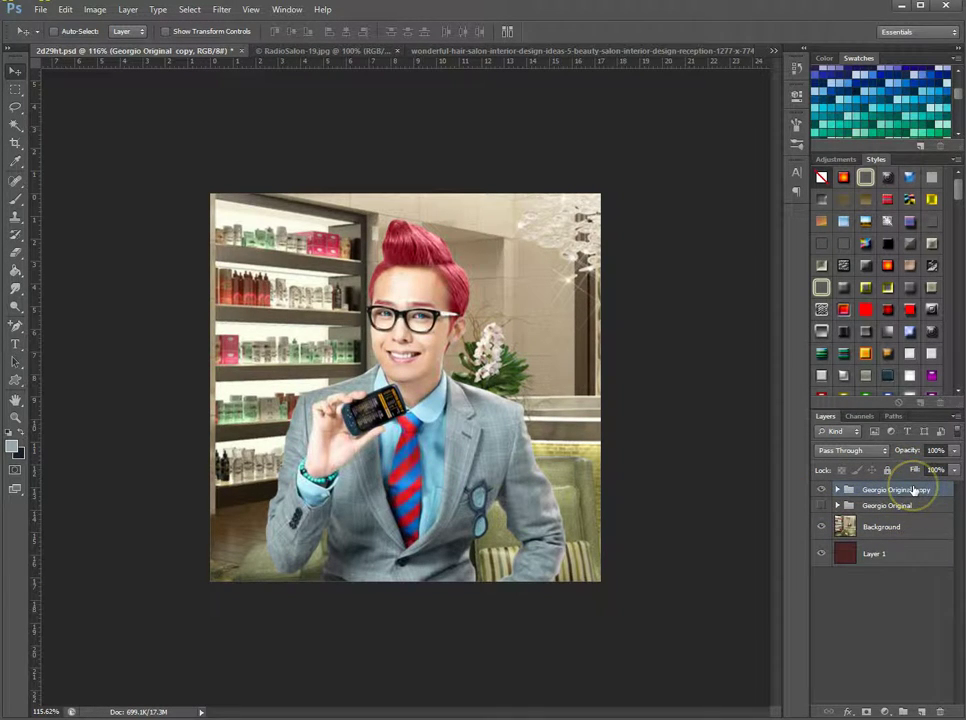
right_click(914, 490)
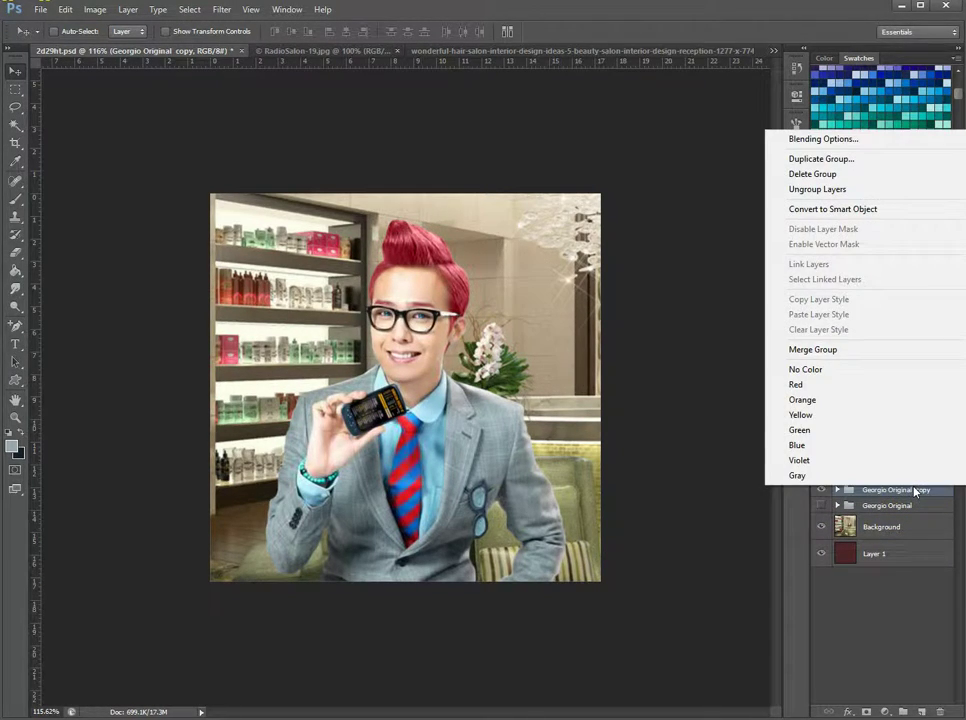
click(866, 350)
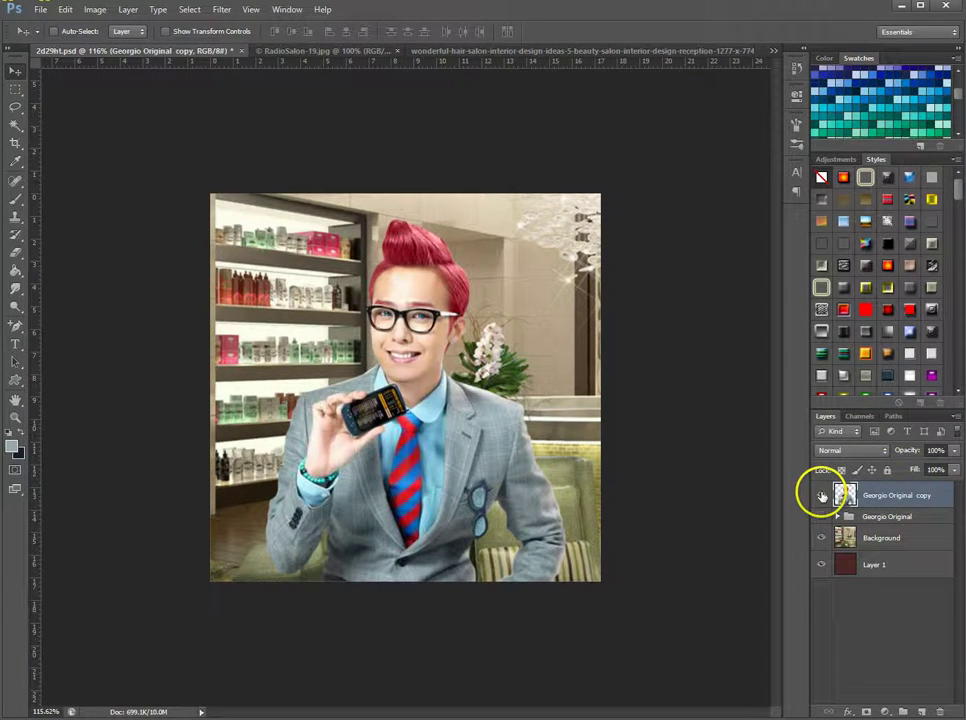
click(821, 495)
click(821, 495)
click(821, 495)
click(821, 495)
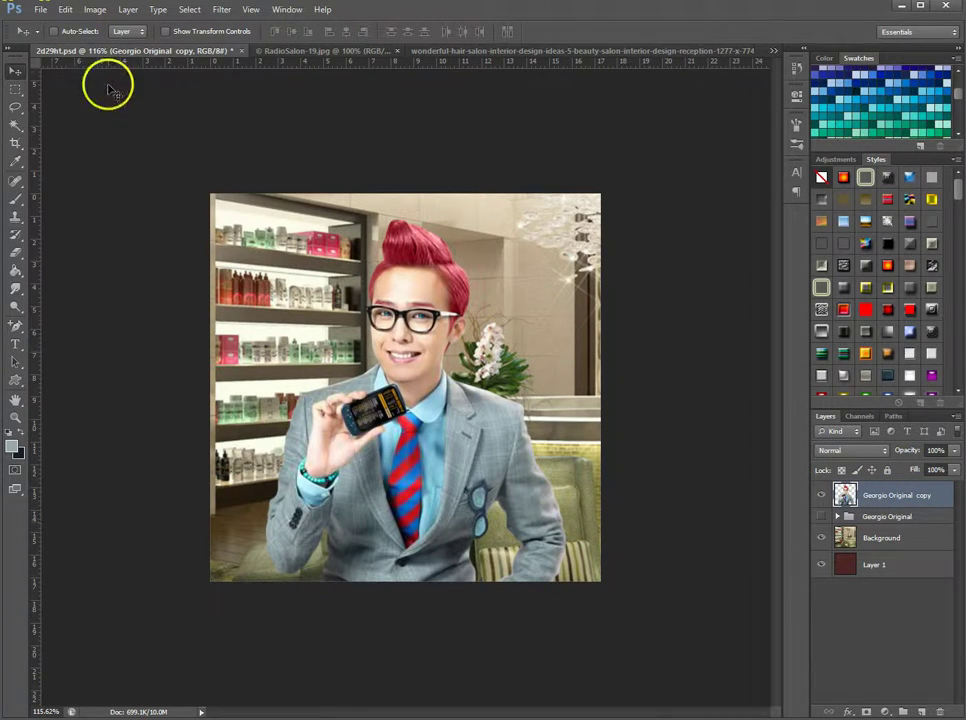
Start Match Color on the Georgio Original copy layer, using the Background layer of 2d29ht.psd as the source
click(94, 10)
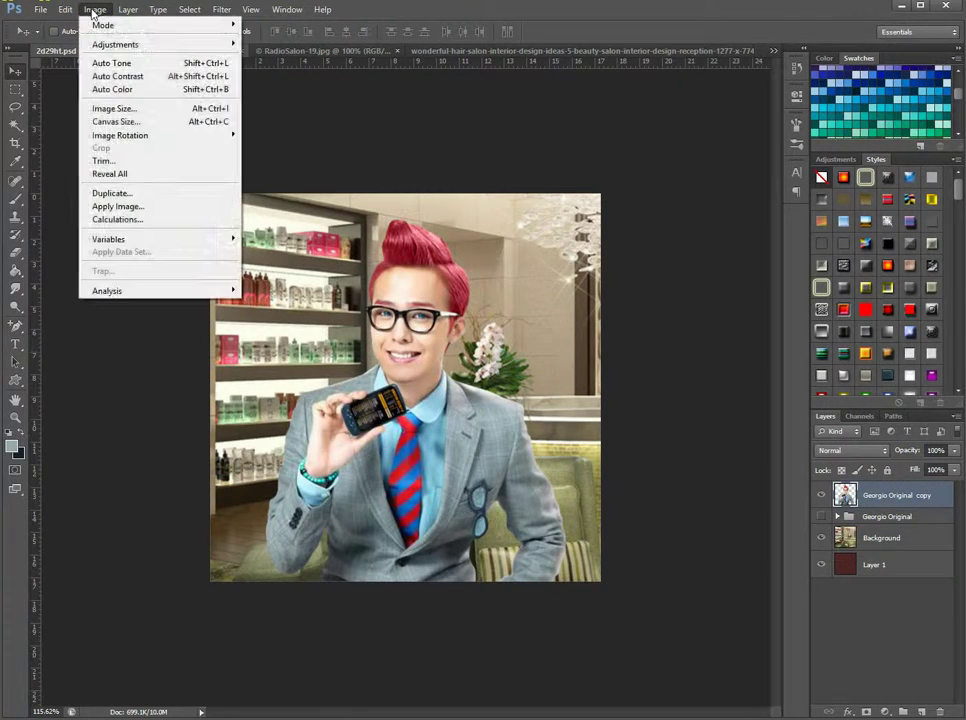
mouse_move(155, 44)
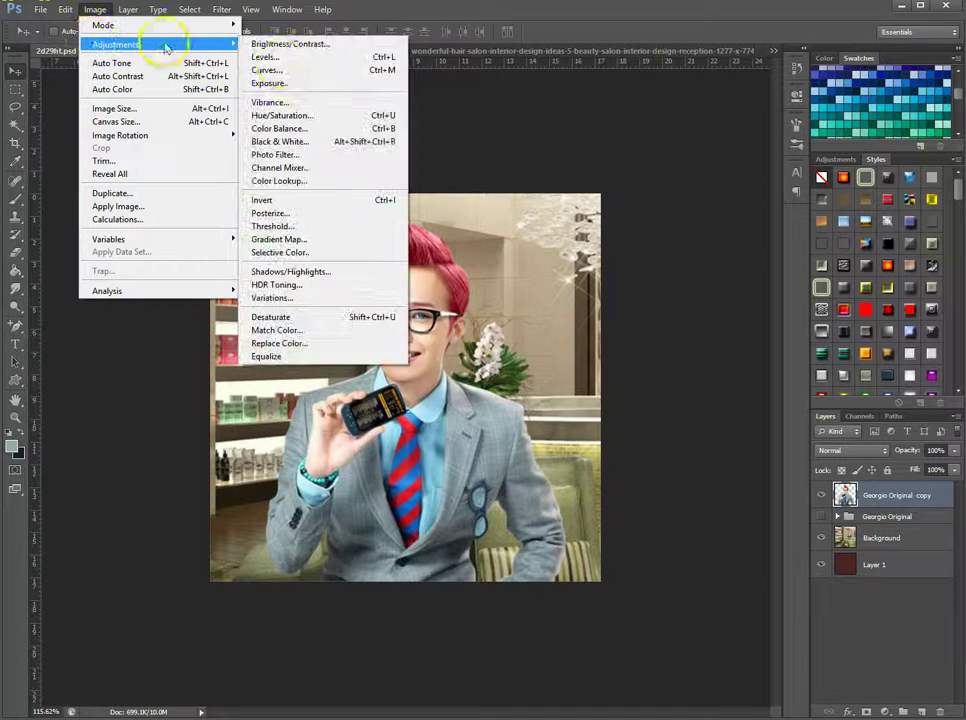
click(310, 333)
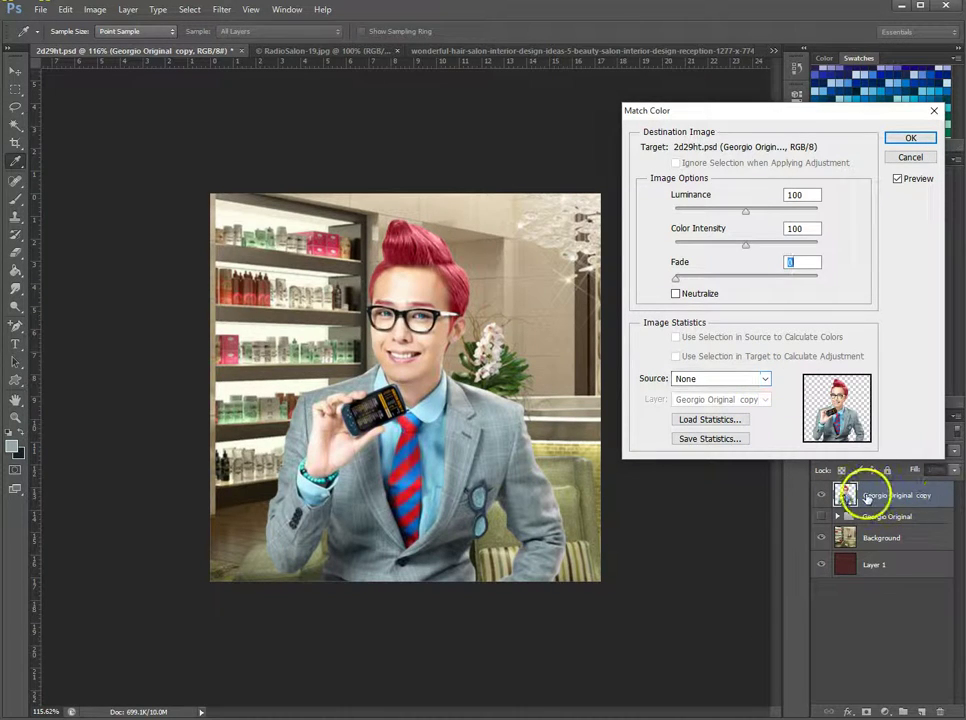
click(763, 380)
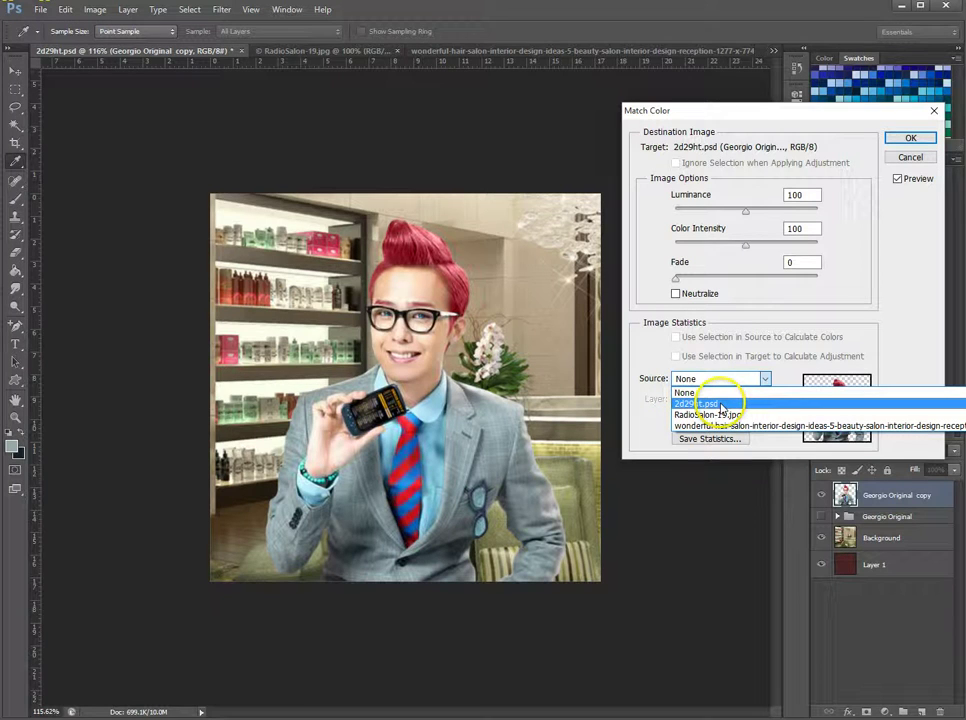
click(721, 404)
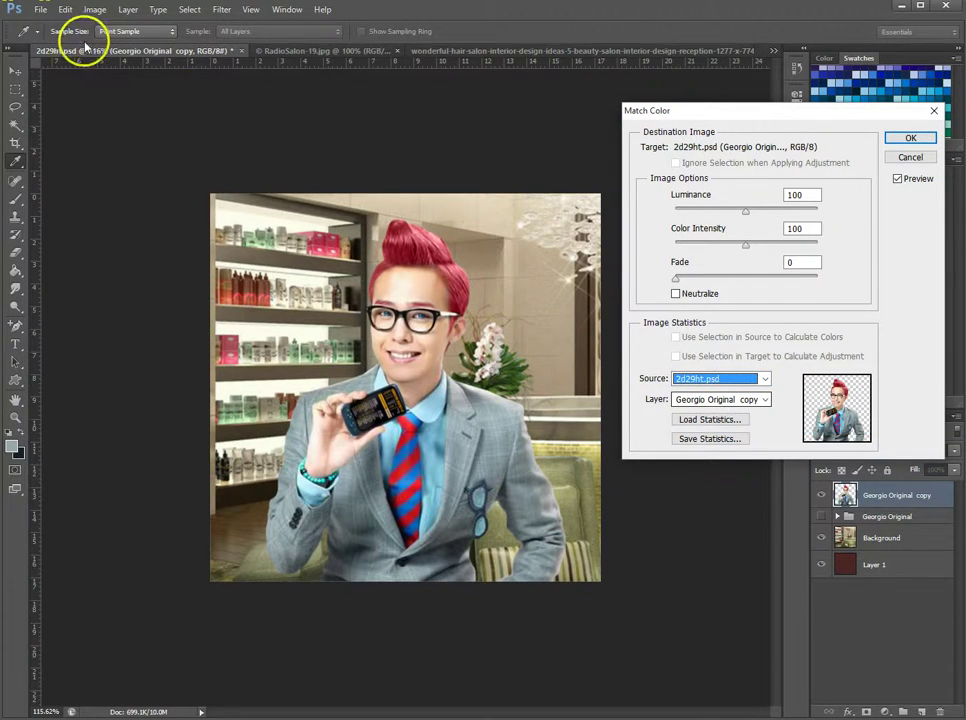
click(714, 399)
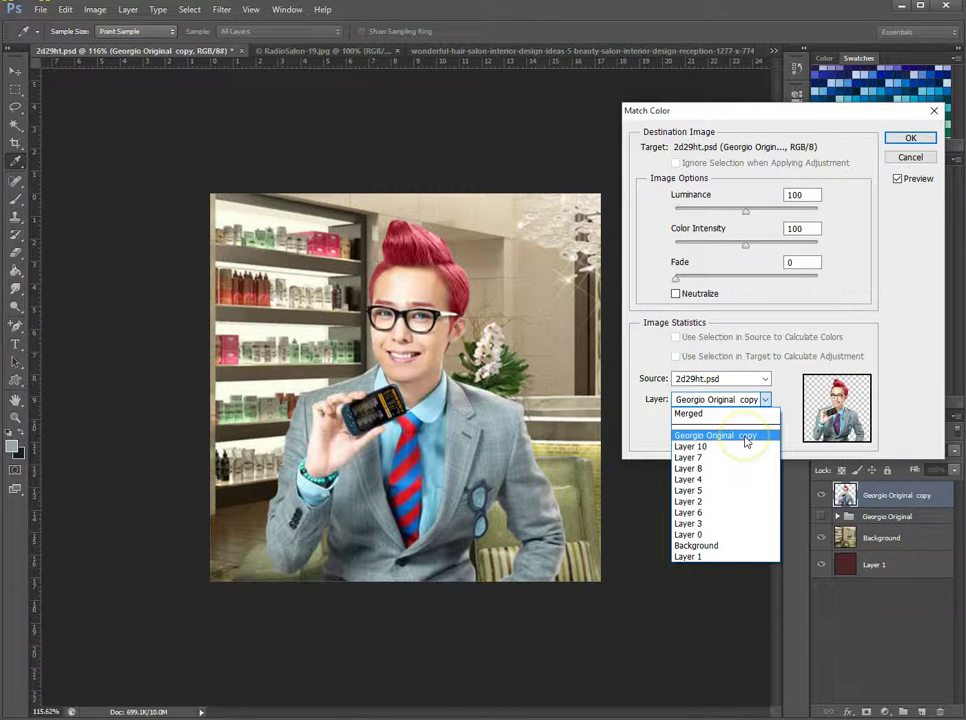
click(830, 345)
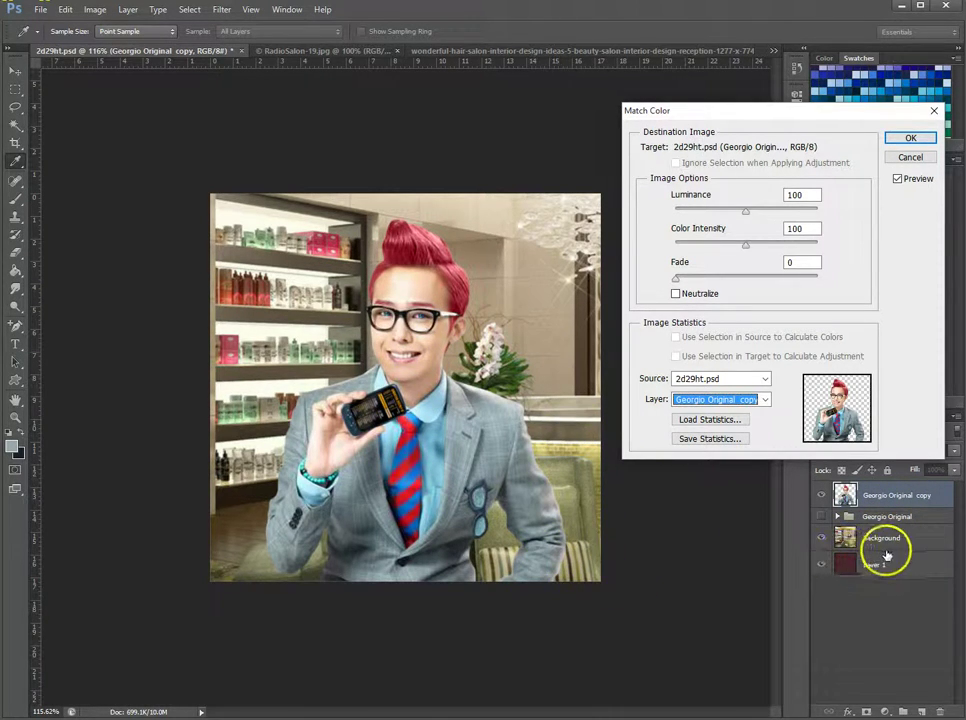
click(720, 399)
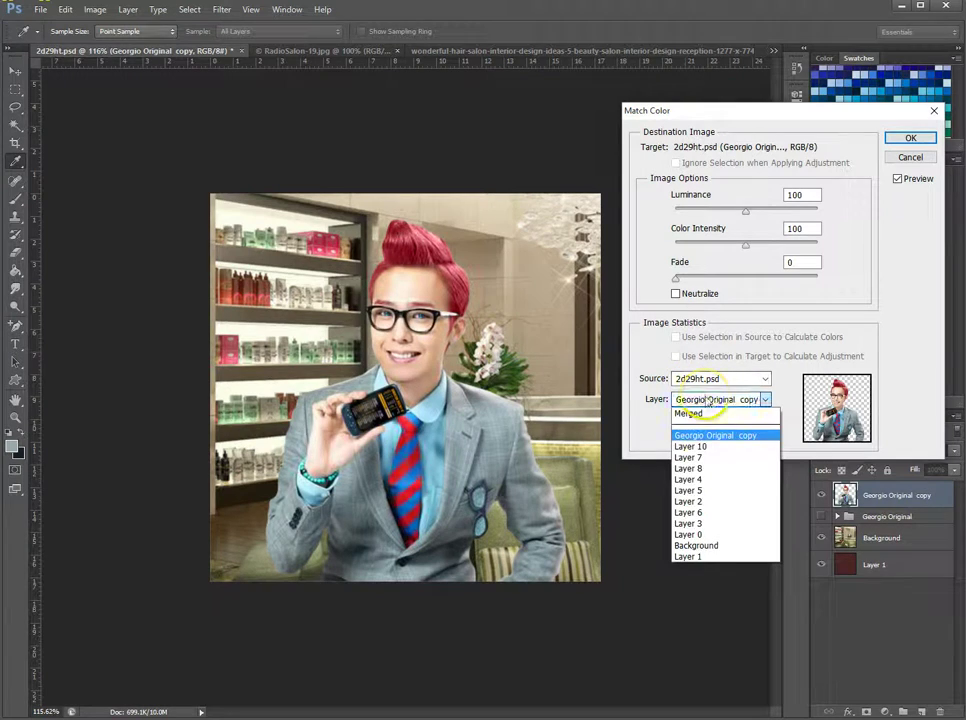
click(719, 546)
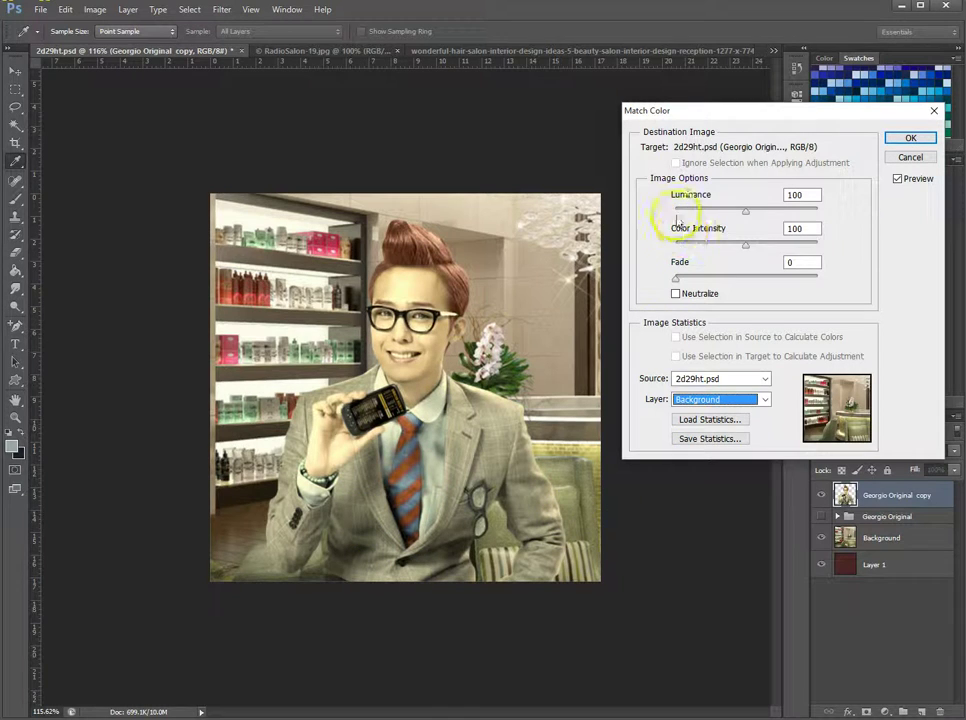
Try different fade, luminance and color intensity strengths in the color match, then reset luminance and color intensity to 100
click(676, 279)
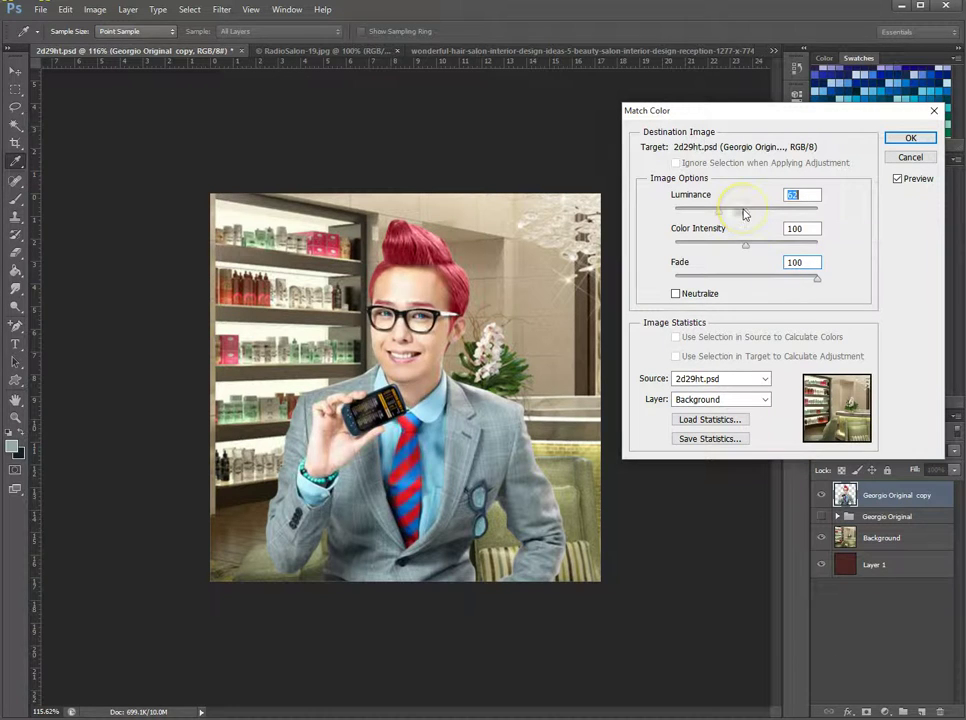
mouse_move(745, 211)
mouse_down()
mouse_move(688, 211)
mouse_move(744, 211)
mouse_move(715, 211)
mouse_move(744, 211)
mouse_move(770, 244)
mouse_move(811, 246)
mouse_move(760, 244)
mouse_move(811, 250)
mouse_up()
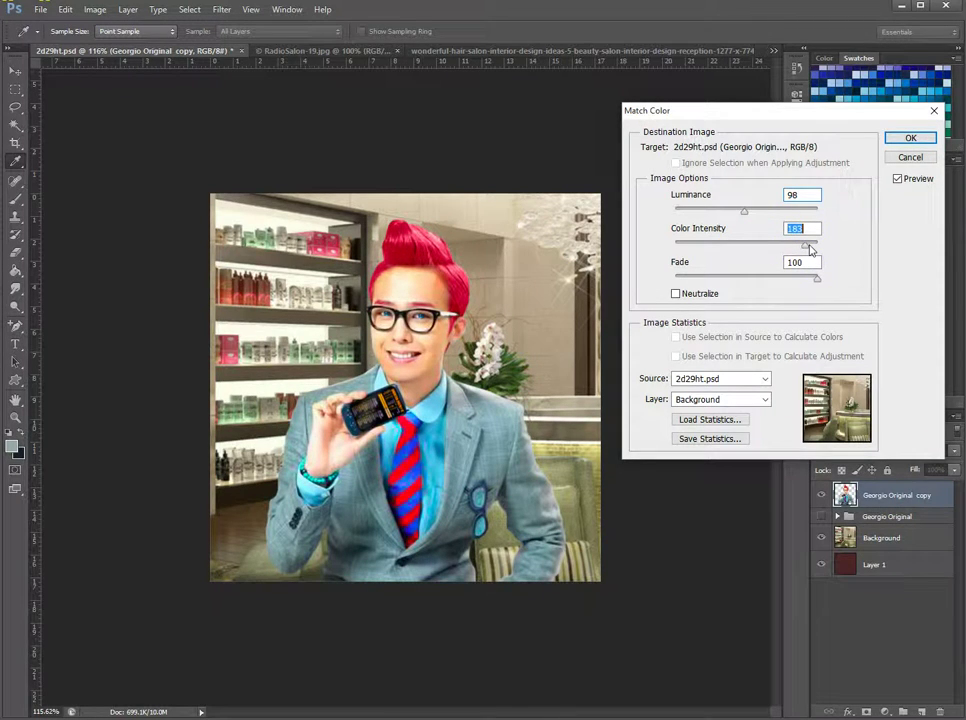
drag(811, 250, 773, 229)
text(100)
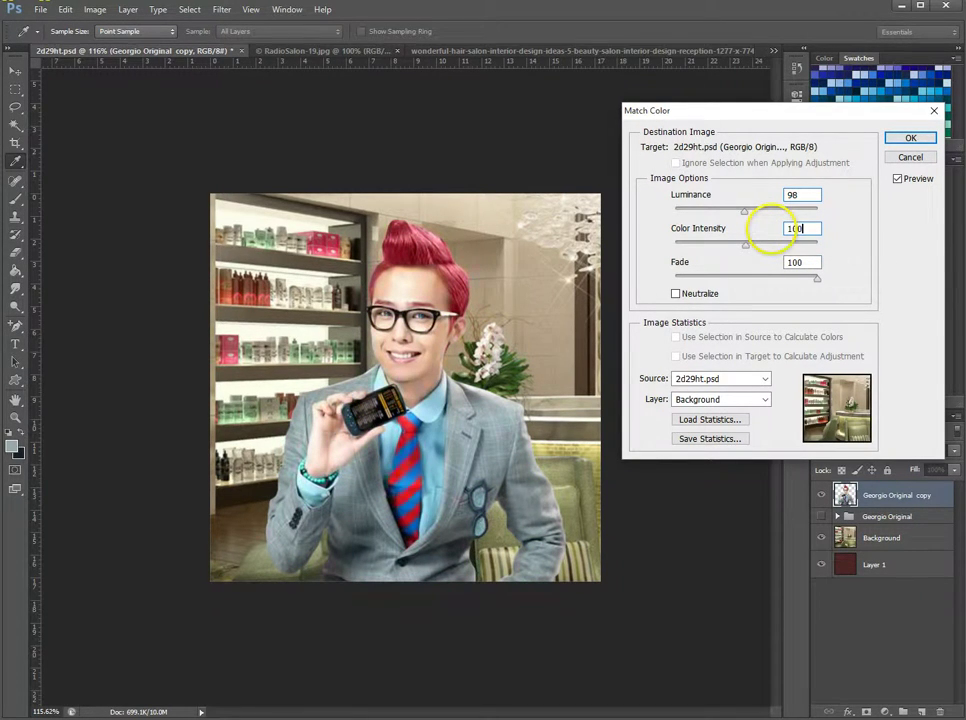
double_click(808, 194)
text(100)
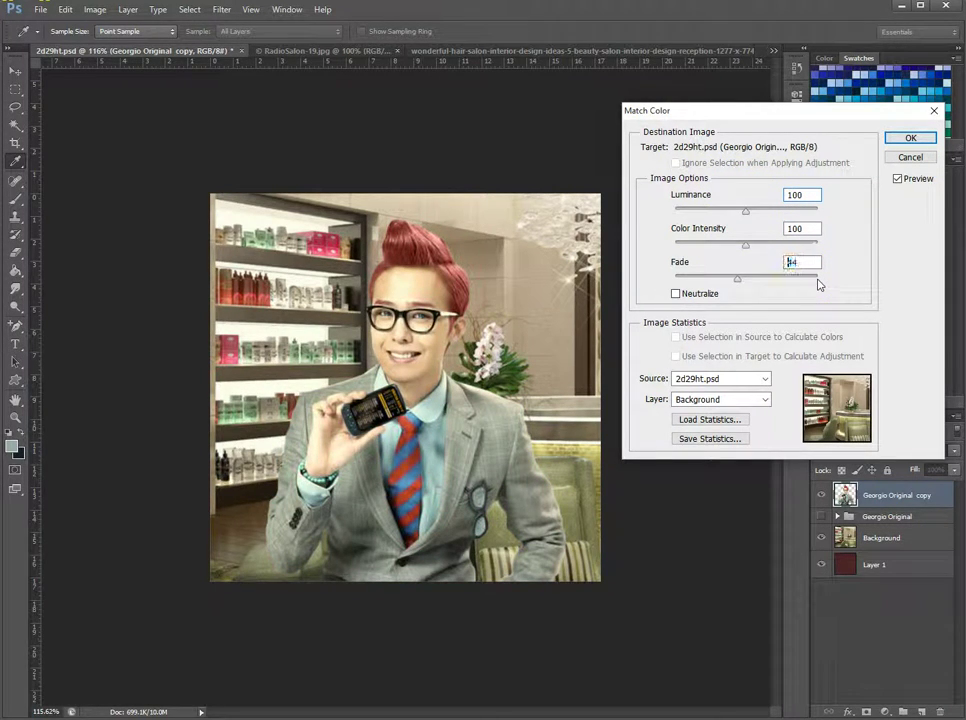
Compare several fade strengths and the Preview and Neutralize options, setting the color match's fade to 88 with Neutralize off
click(817, 280)
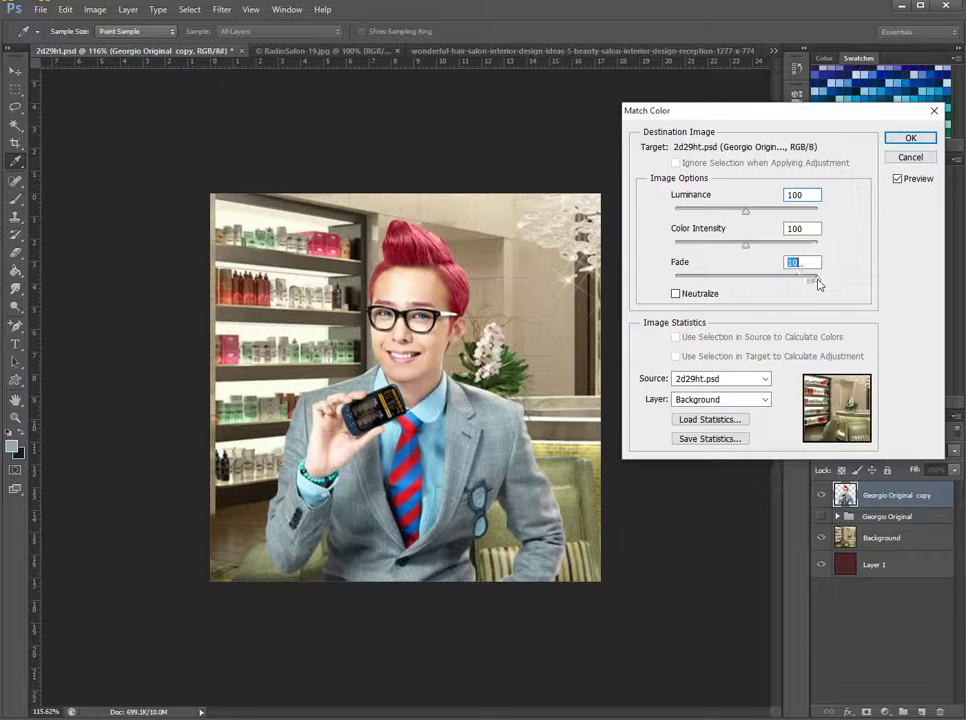
drag(818, 281, 735, 281)
click(779, 283)
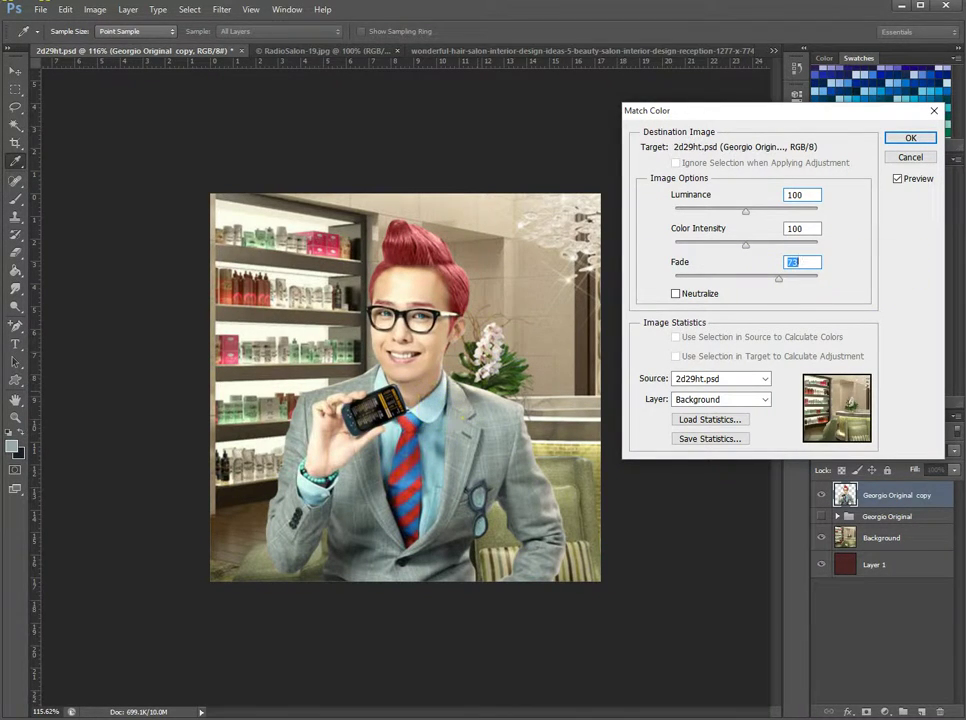
click(898, 180)
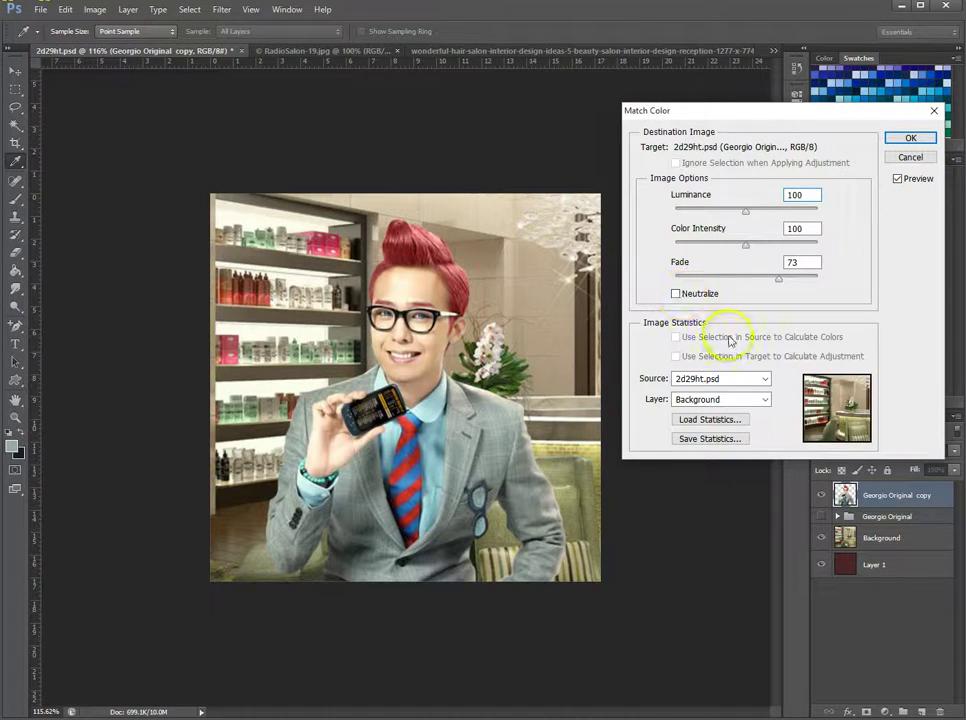
click(676, 295)
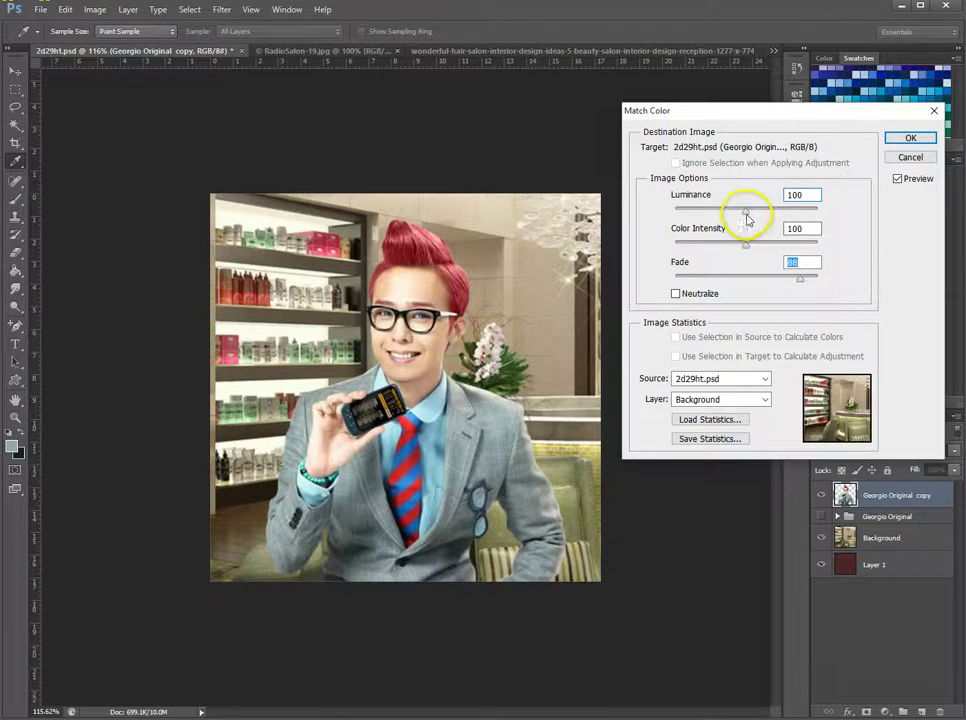
Raise the color match's luminance to 110 and try weaker and stronger color intensities
drag(746, 218, 748, 219)
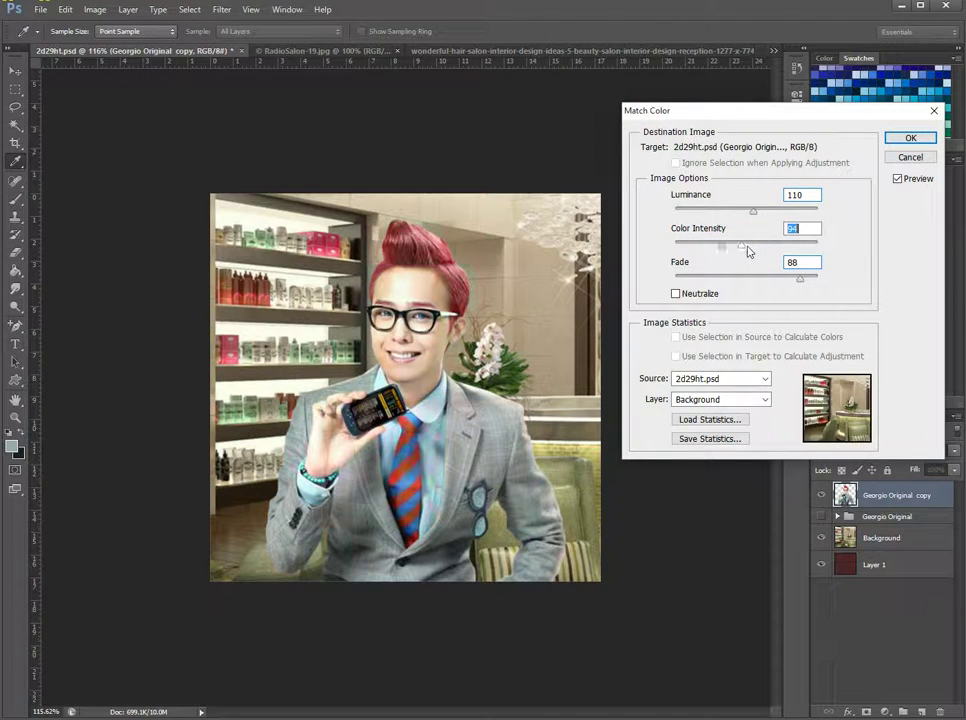
key(shift+Up)
key(shift+Up)
key(shift+Up)
key(shift+Up)
key(shift+Up)
key(shift+Up)
key(shift+Up)
key(shift+Up)
key(shift+Up)
key(shift+Up)
key(shift+Up)
key(shift+Up)
key(shift+Up)
key(shift+Up)
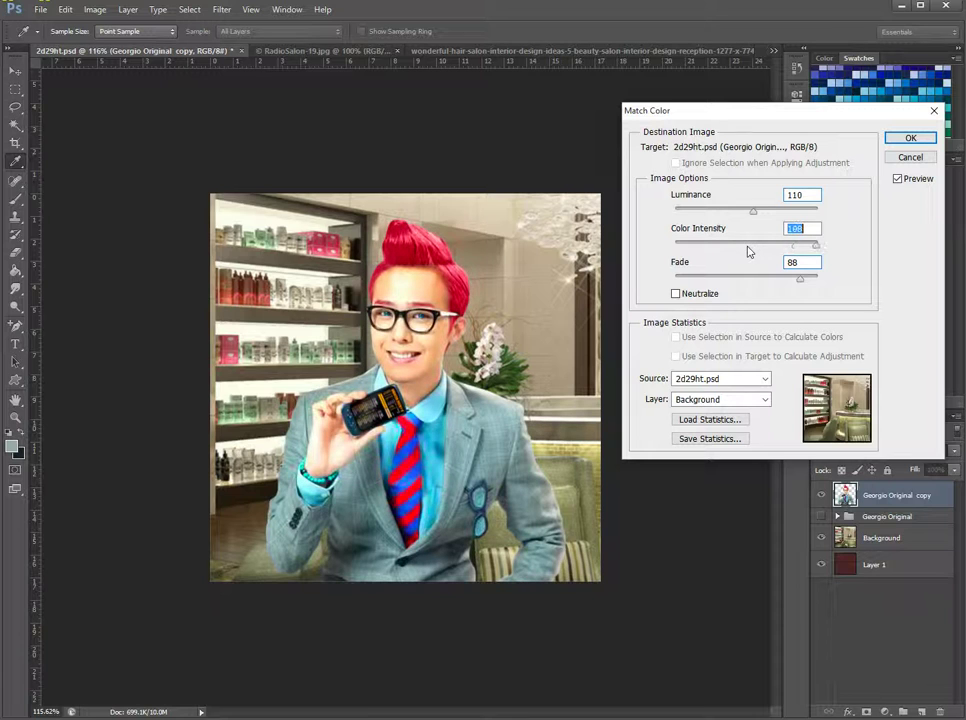
drag(816, 253, 759, 258)
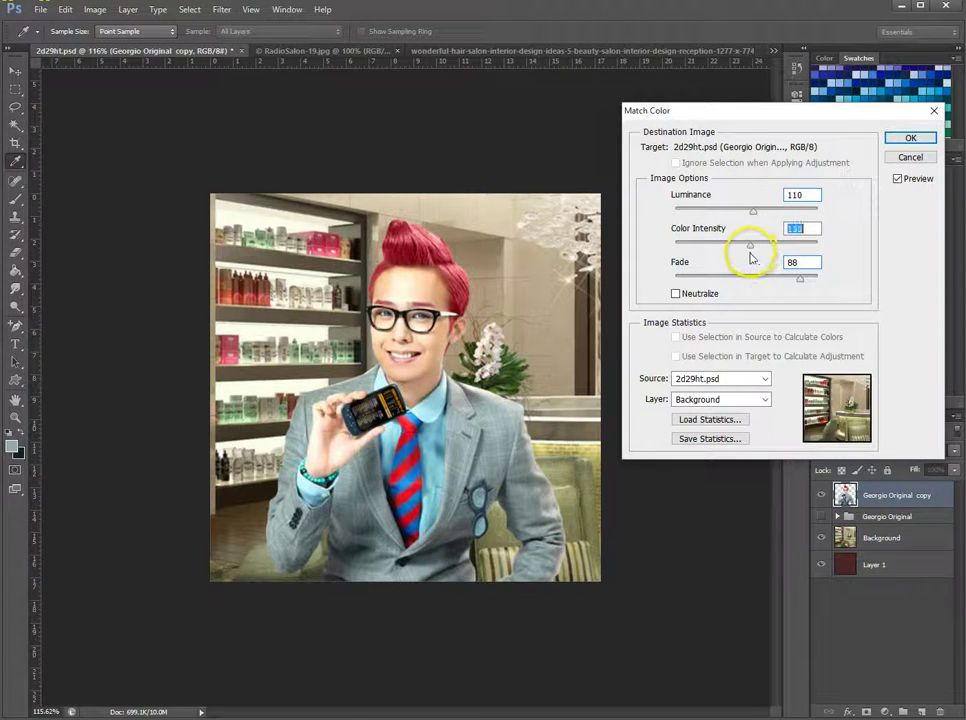
Set the color intensity to 100 and apply the color match to the Georgio Original copy layer
click(797, 228)
text(1)
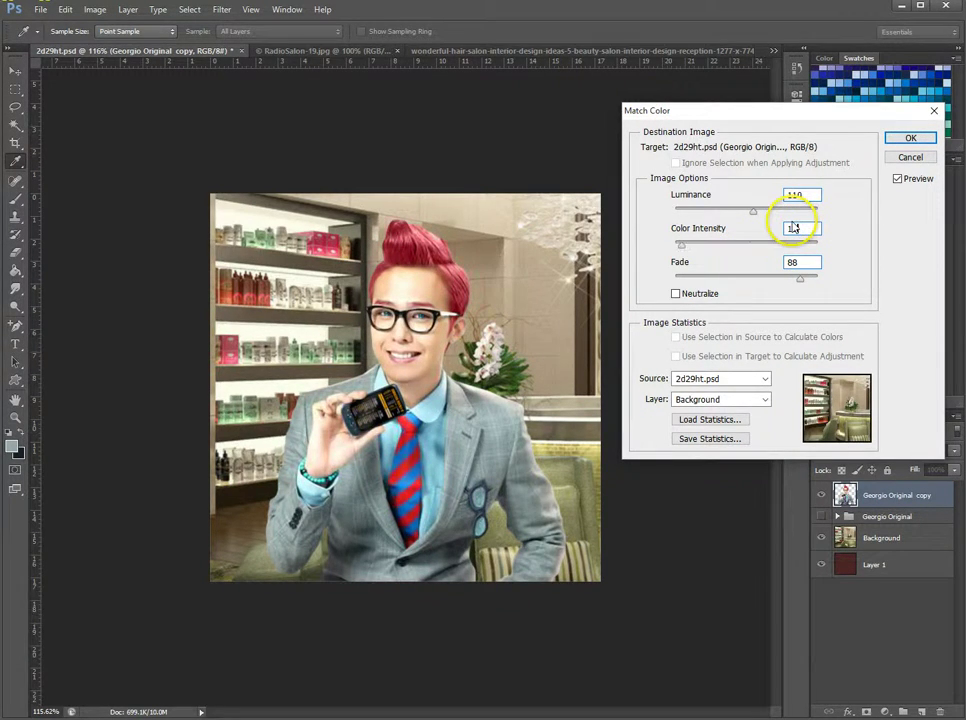
text(00)
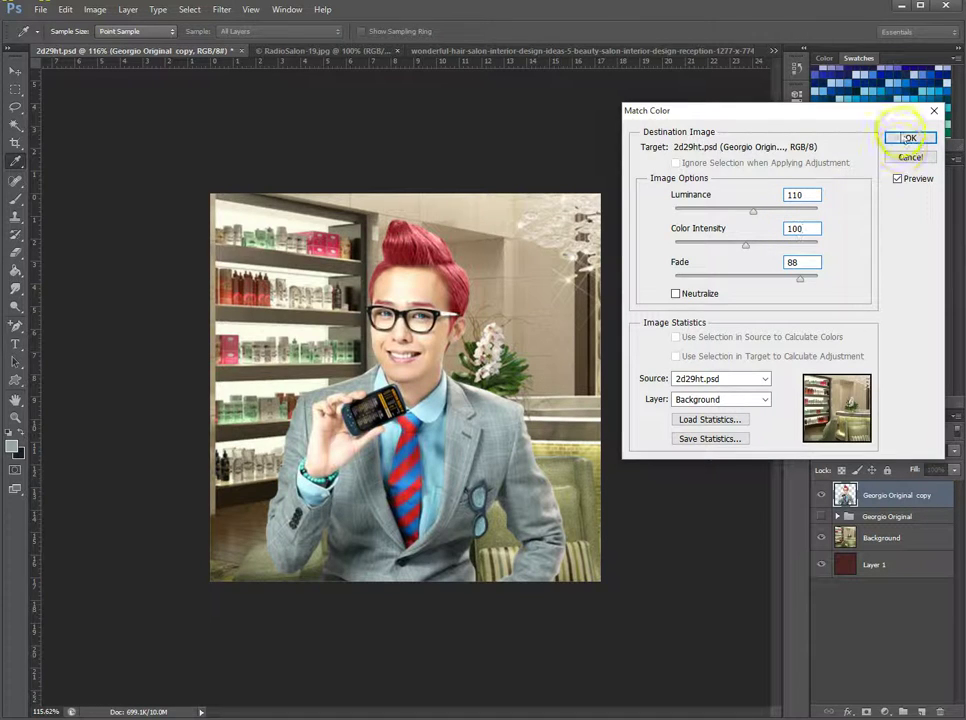
click(910, 140)
key(v)
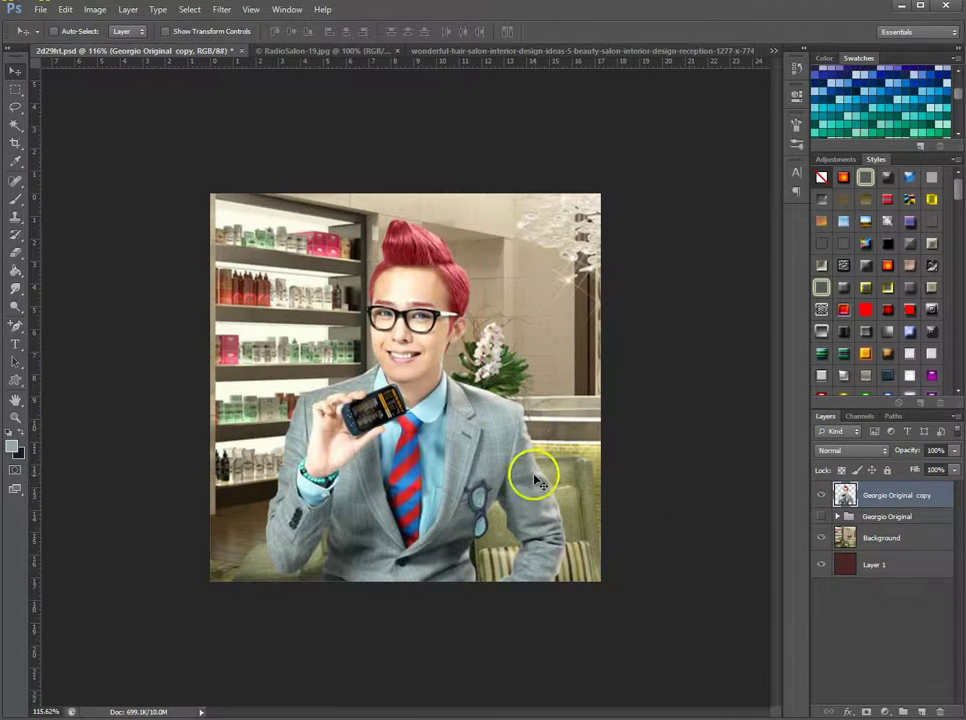
Toggle the color-matched copy against the Georgio Original group to compare them, leaving the copy shown and the original group hidden
click(820, 495)
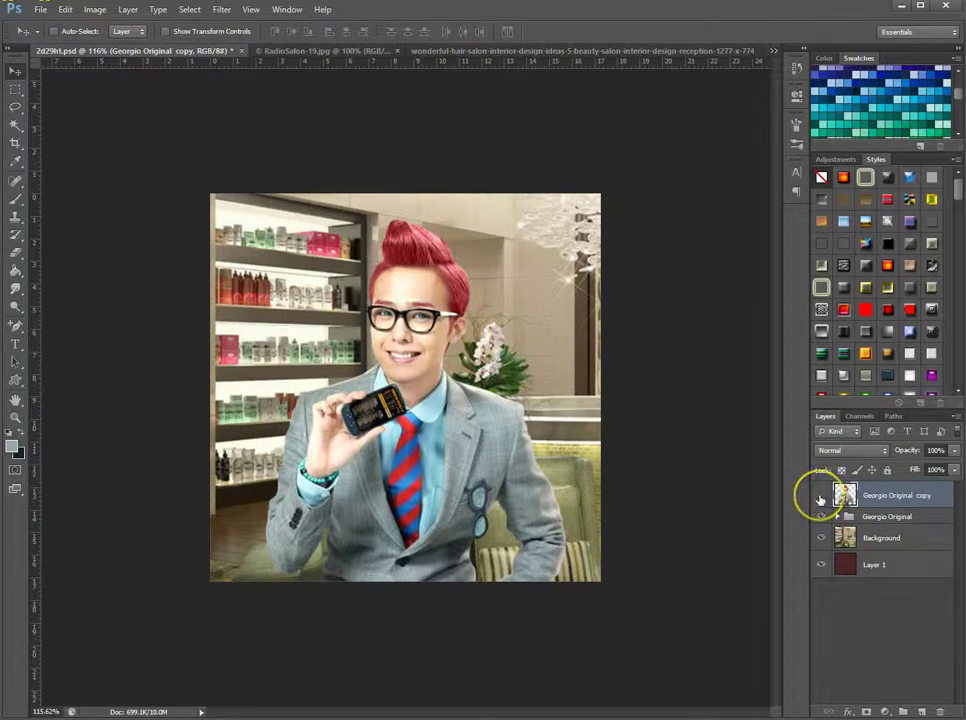
click(820, 497)
click(820, 498)
click(820, 498)
click(820, 498)
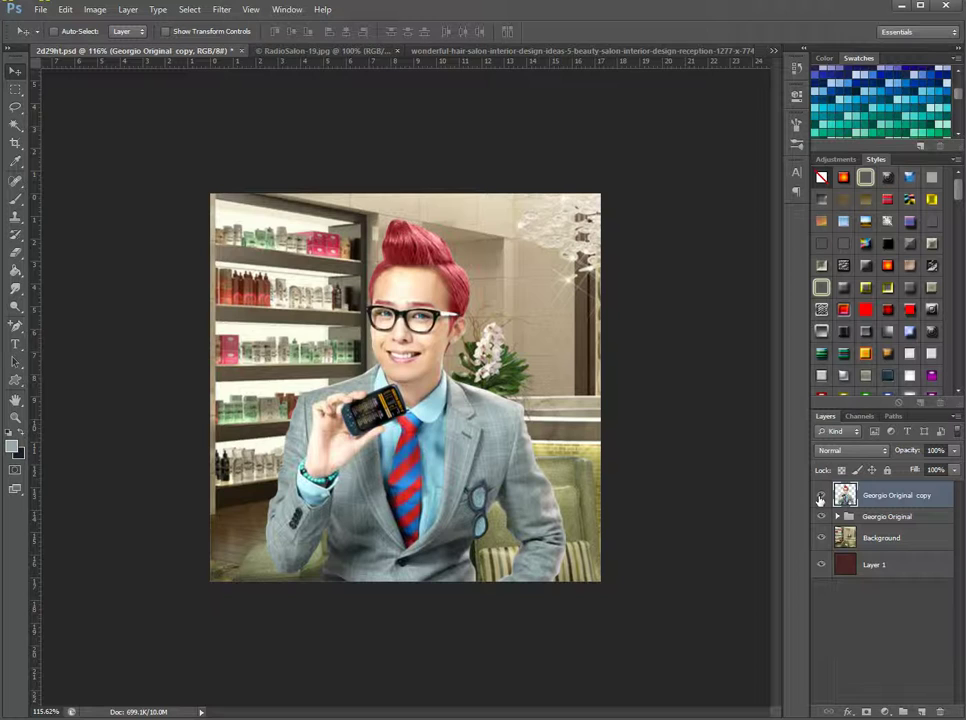
click(820, 498)
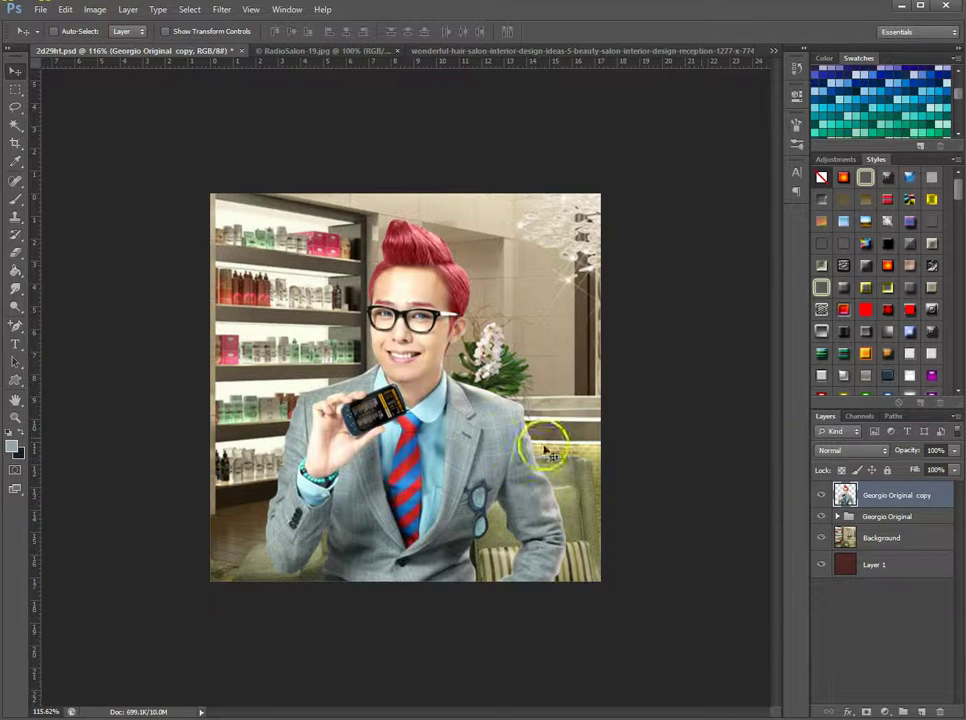
click(822, 494)
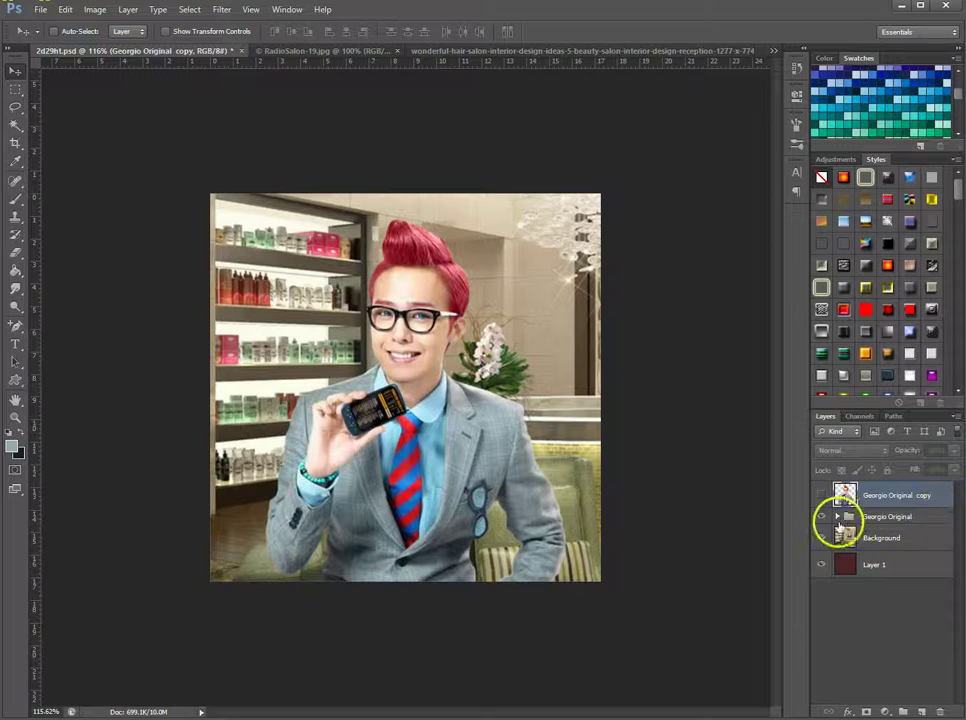
click(821, 516)
click(820, 495)
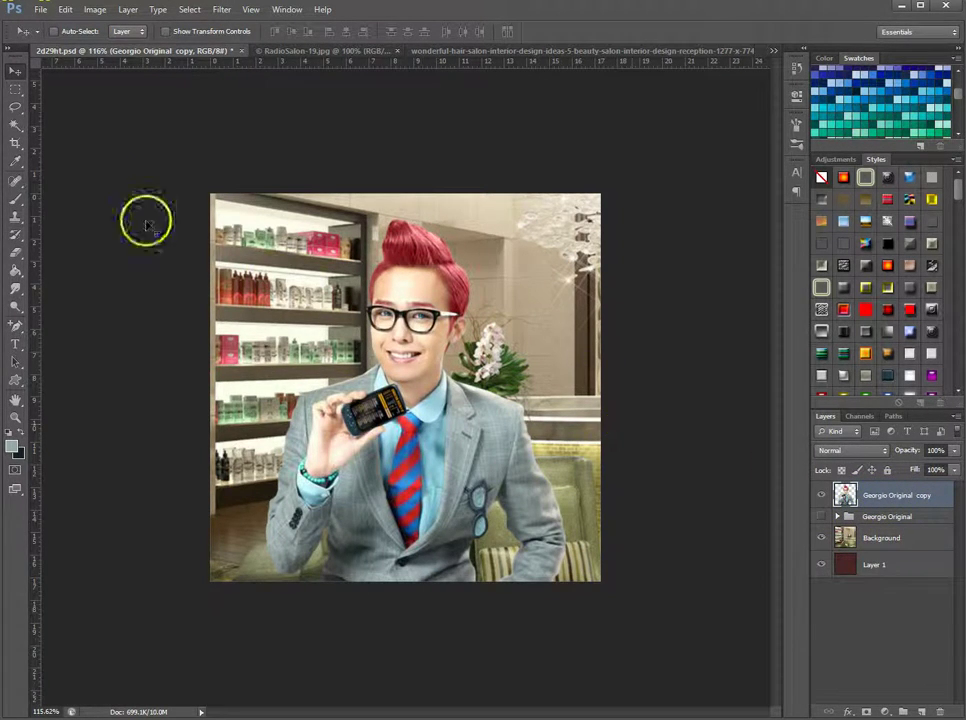
Crop both side edges of the composition to a width of about 14.25 cm, keeping the full height
click(15, 142)
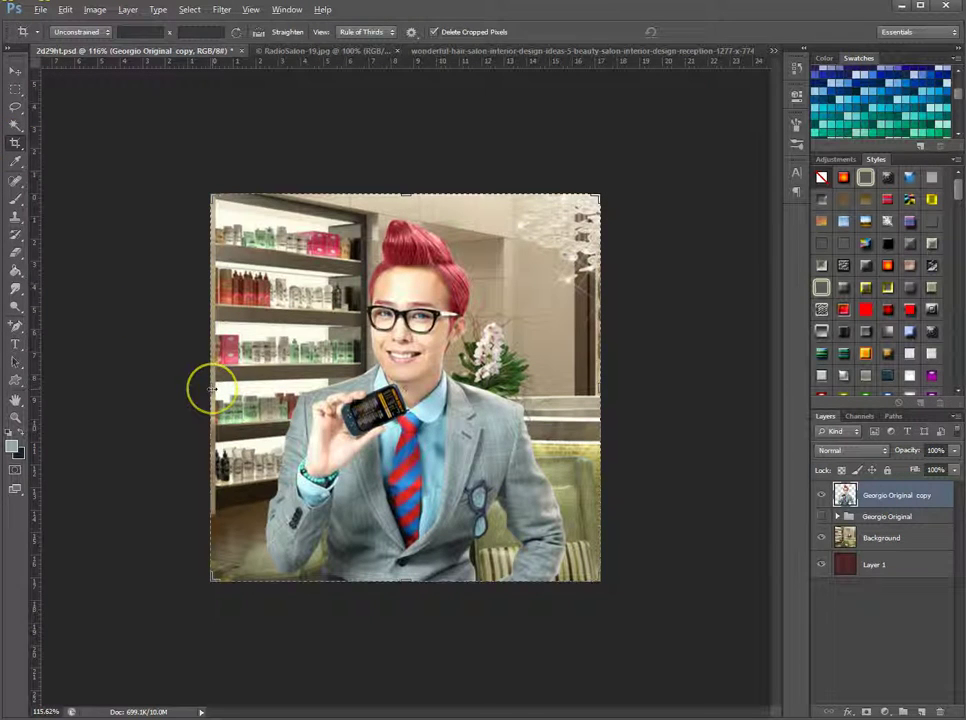
drag(211, 388, 262, 395)
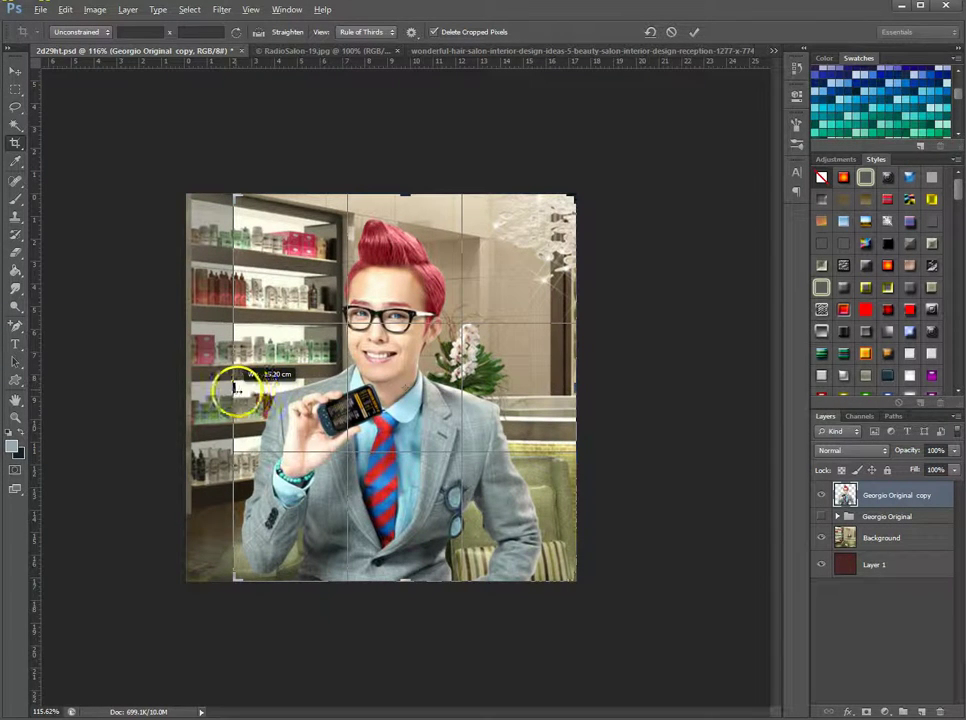
drag(572, 386, 532, 388)
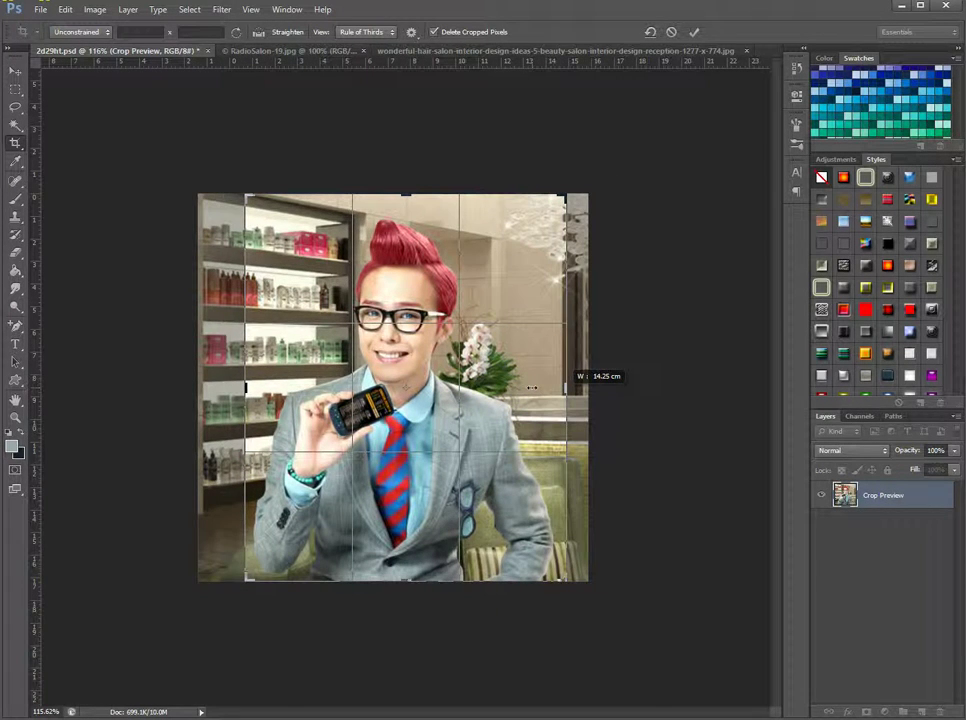
click(695, 33)
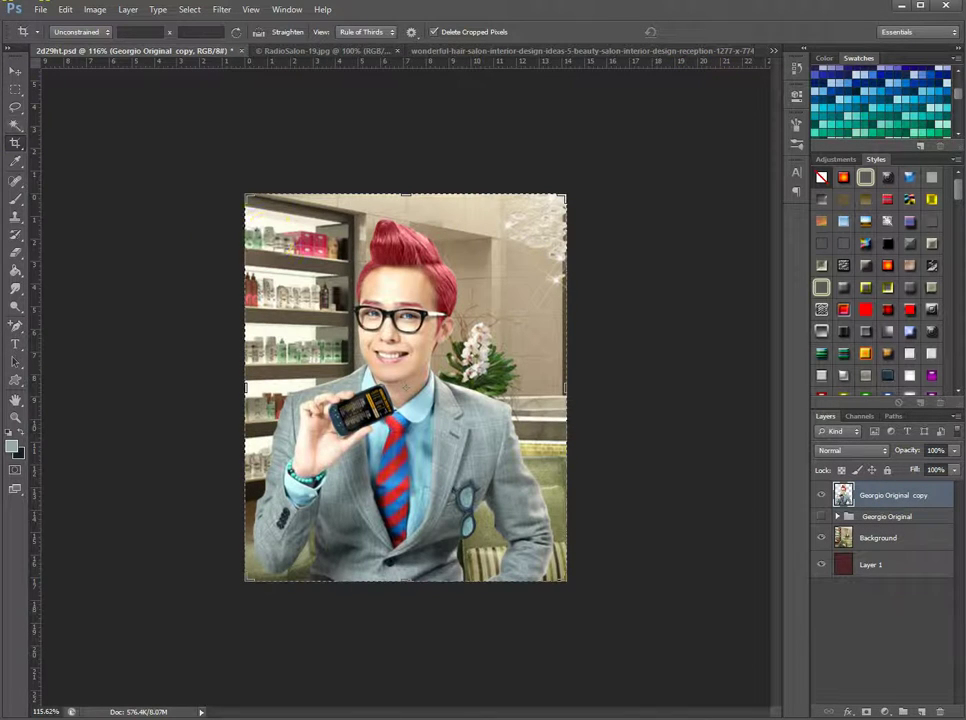
click(12, 74)
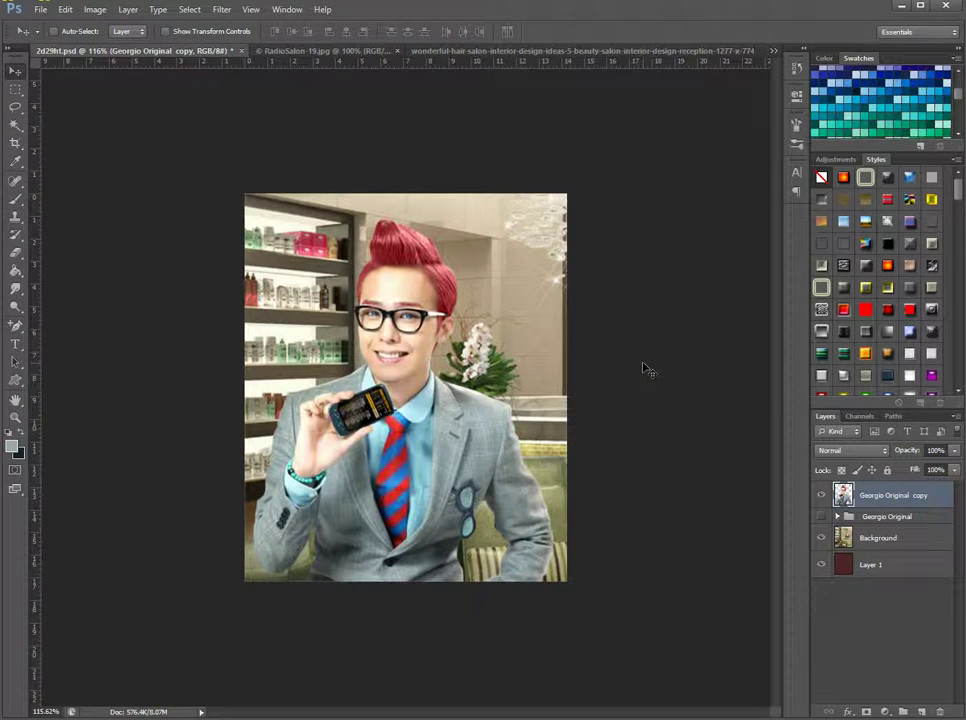